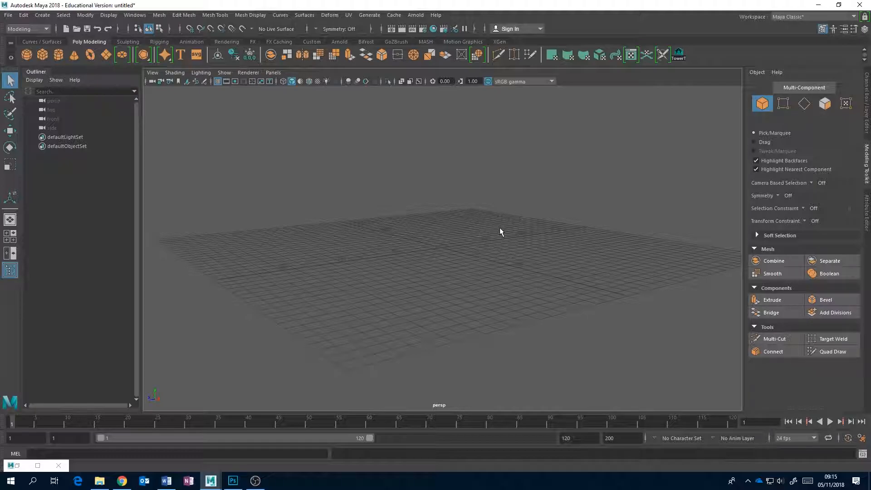
- Create a polygon plane at the origin and scale it uniformly to about 306 as a ground surface
alt+drag(500, 227, 520, 225)
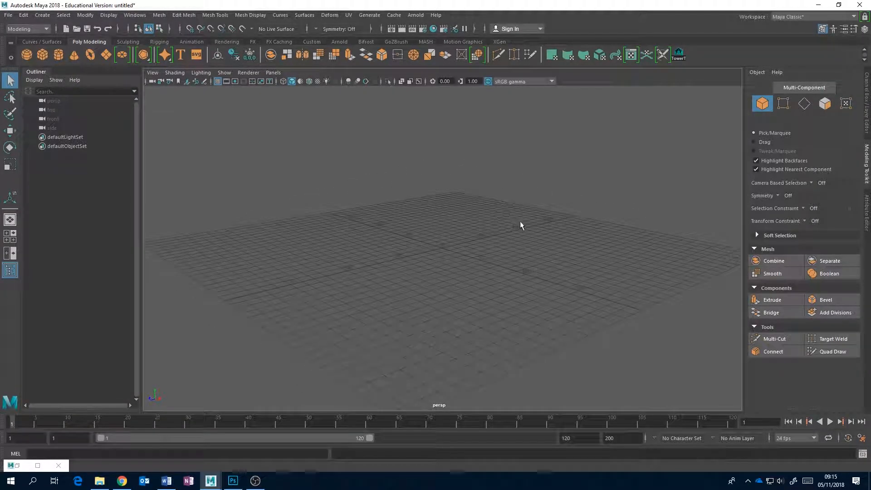
click(105, 54)
key(r)
drag(442, 248, 679, 180)
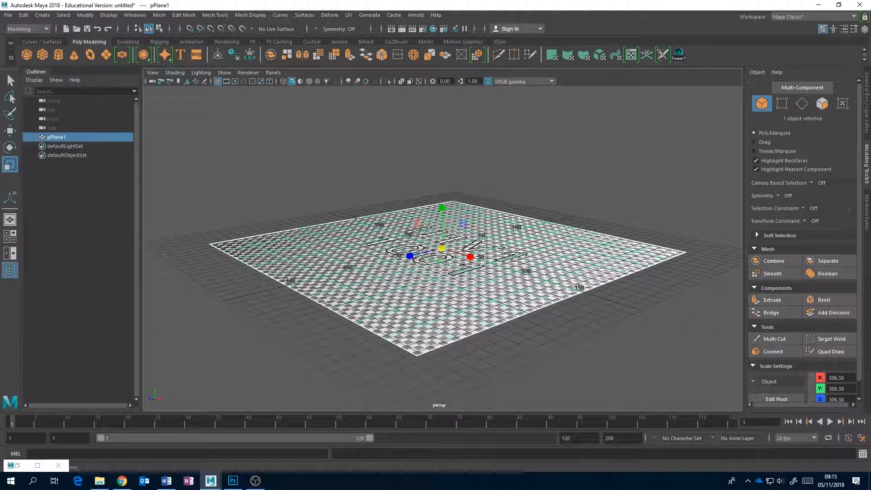
- Turn off the checker map display in the UV Editor, close that editor and deselect the plane
click(17, 465)
click(467, 299)
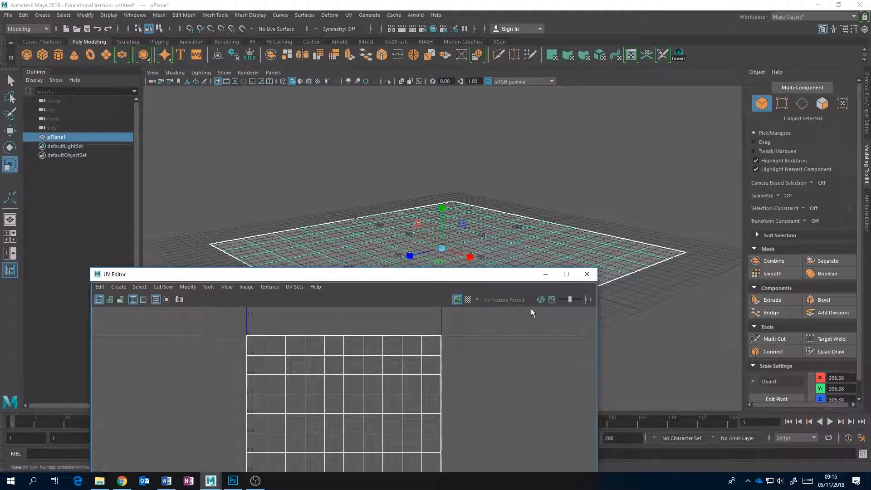
click(591, 274)
click(585, 227)
alt+drag(491, 258, 515, 260)
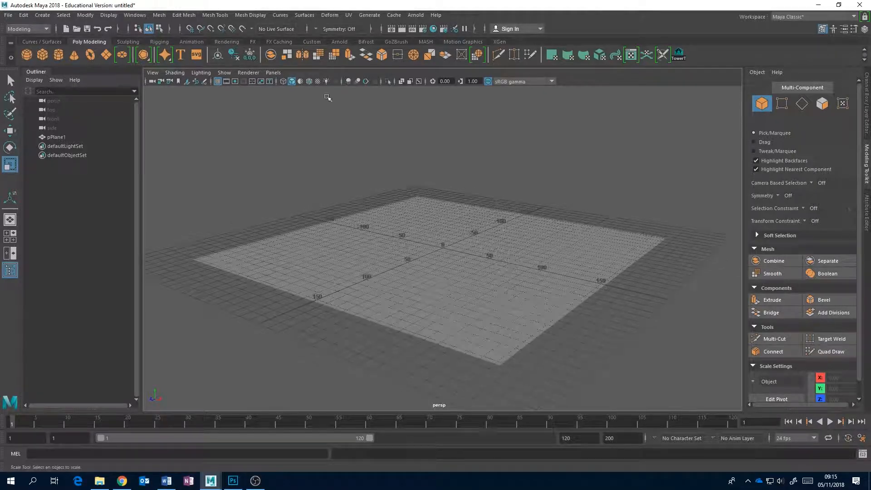
- Create a polygon torus at the origin and scale it uniformly to about 28
click(89, 54)
key(w)
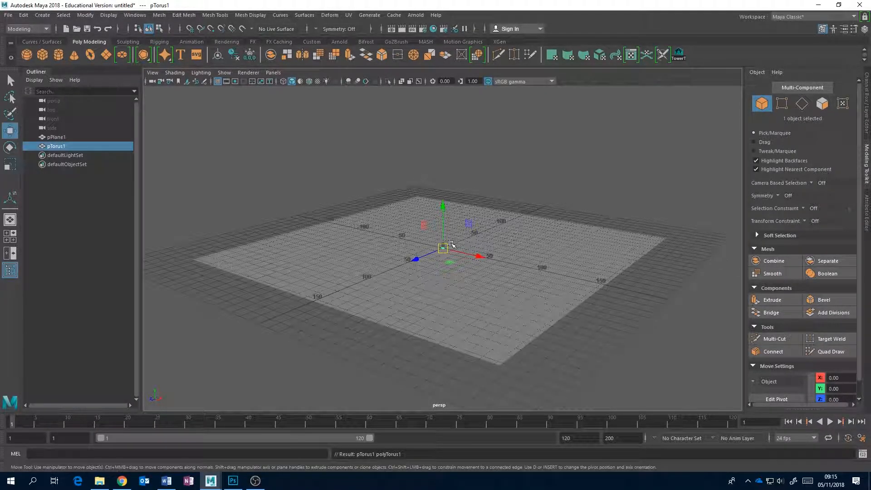
key(r)
drag(443, 249, 506, 217)
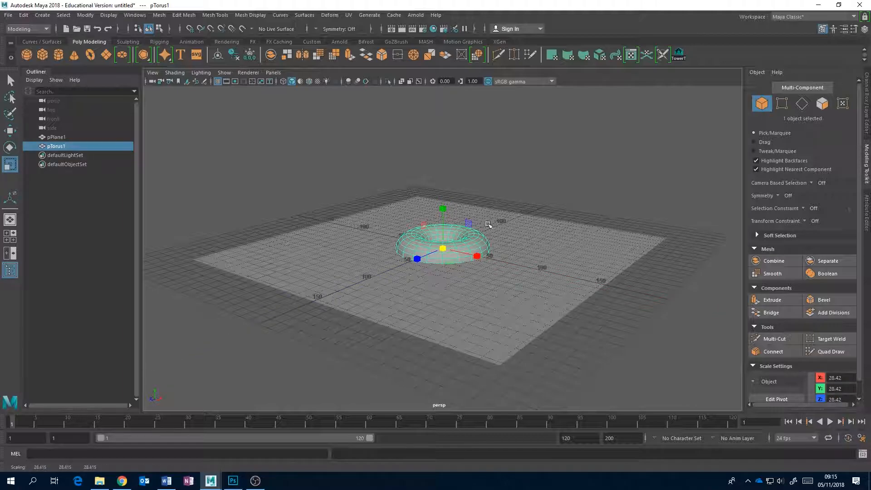
- Raise the torus to about Y 11.7 and move it along X to about -31.7
key(w)
drag(443, 223, 444, 205)
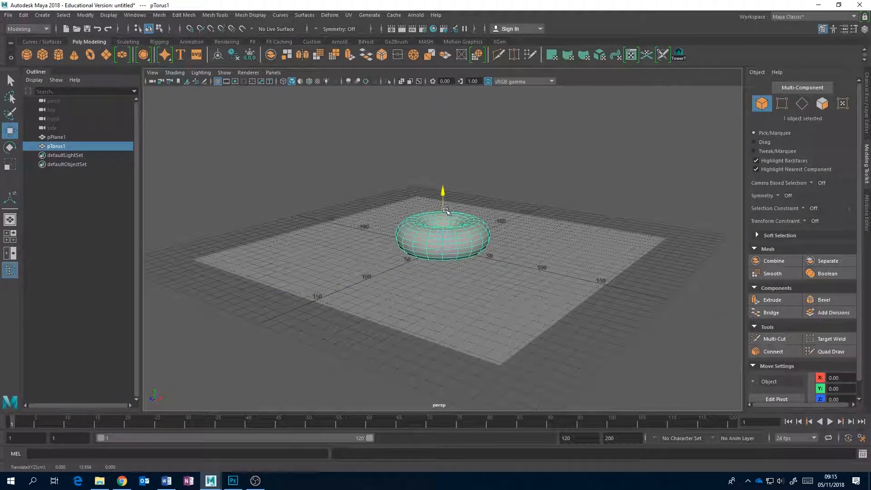
drag(482, 240, 455, 232)
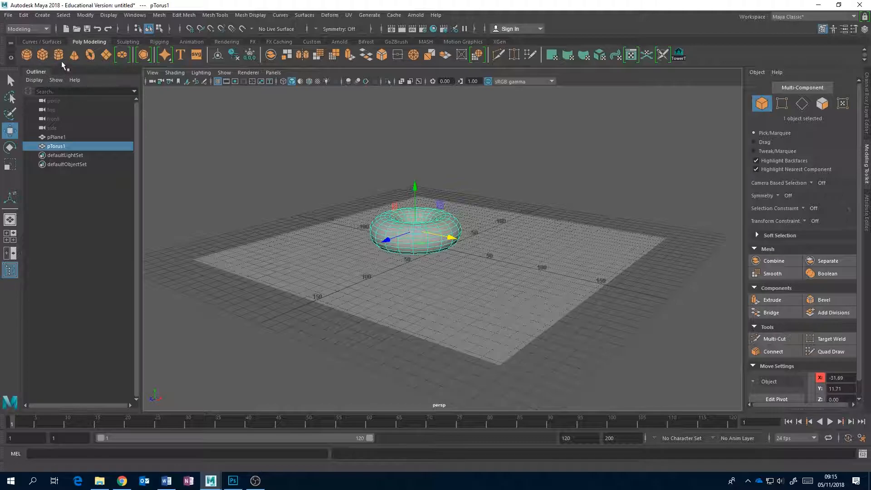
- Create a polygon cube at the origin and scale it uniformly to about 56
click(40, 54)
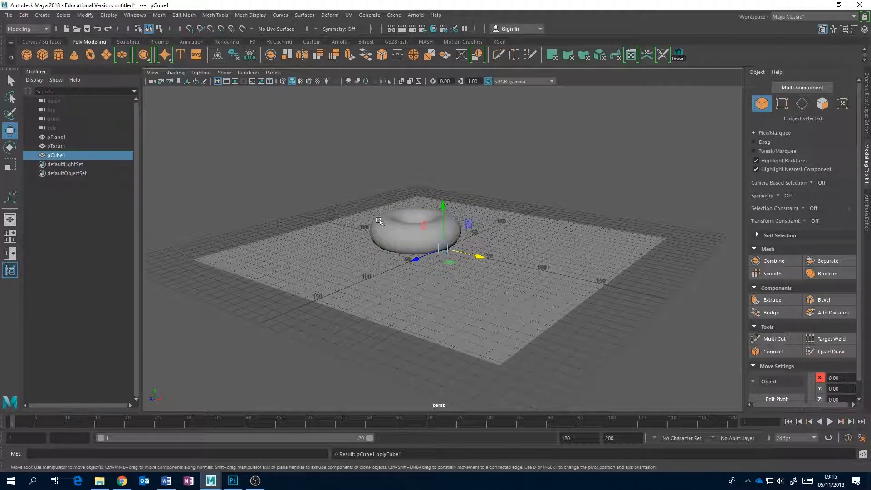
key(r)
drag(442, 248, 491, 208)
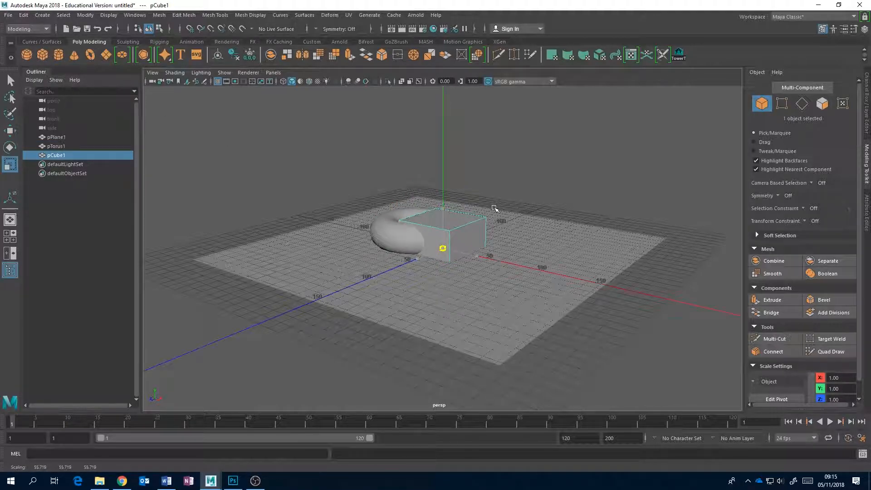
- Raise the cube to about Y 28 so it sits on the plane and move it along positive X, clear of the torus
key(w)
drag(442, 219, 445, 189)
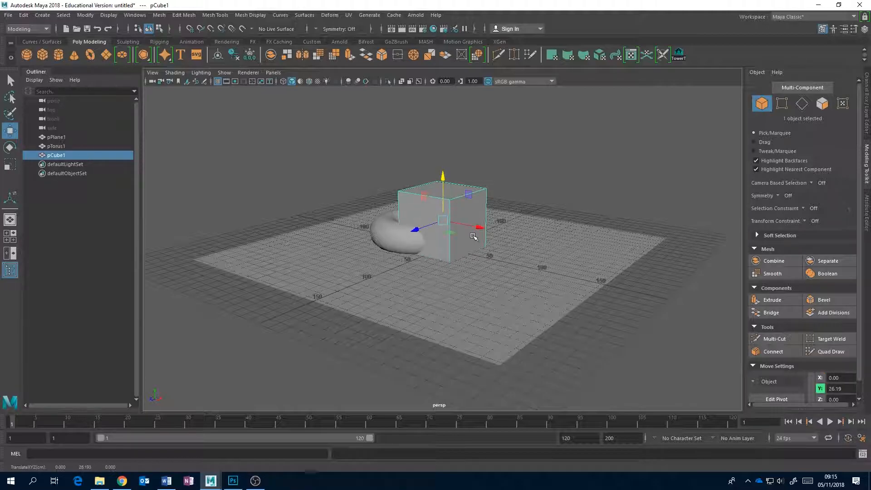
drag(482, 228, 548, 239)
mouse_move(511, 208)
mouse_down()
mouse_move(512, 199)
mouse_move(511, 210)
mouse_up()
- Move the torus farther from the cube to about X -50.3 and deselect it
alt+drag(415, 218, 424, 242)
click(444, 253)
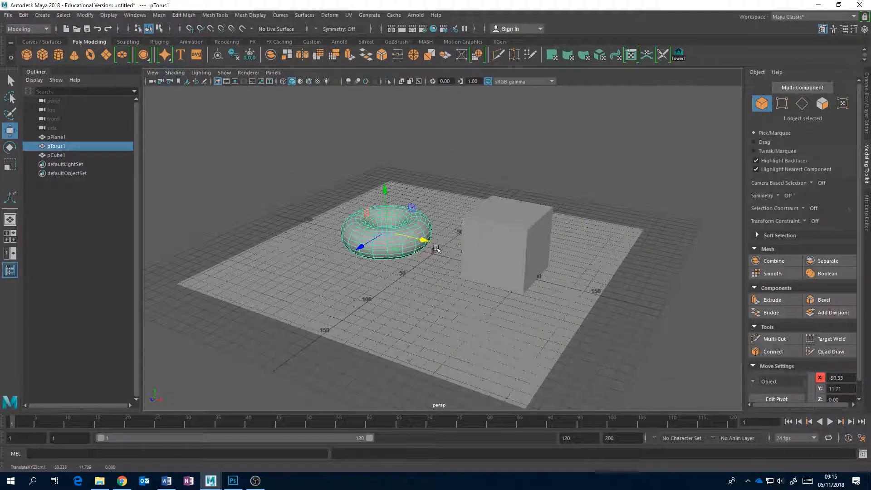
alt+middle_drag(436, 250, 439, 230)
alt+drag(459, 227, 529, 229)
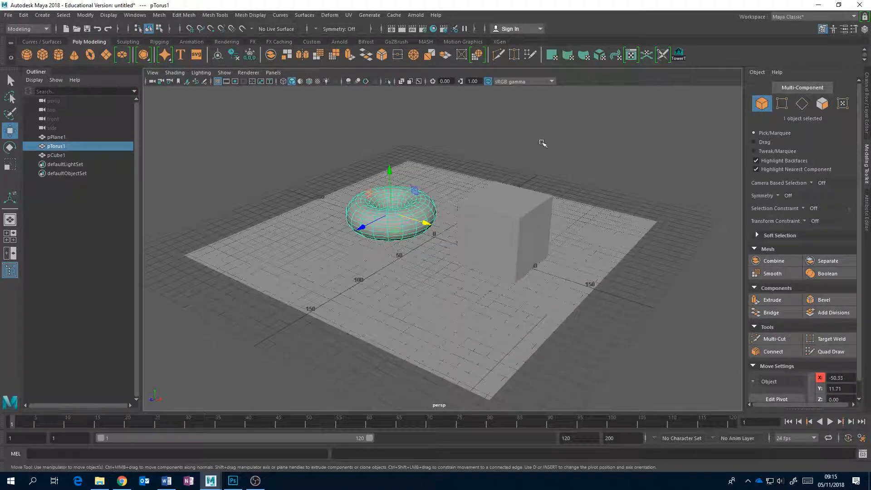
click(526, 128)
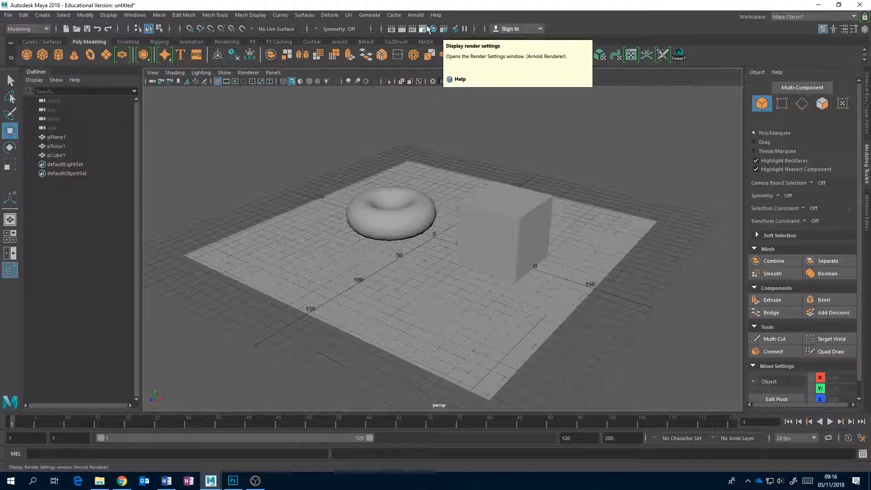
alt+drag(532, 128, 381, 219)
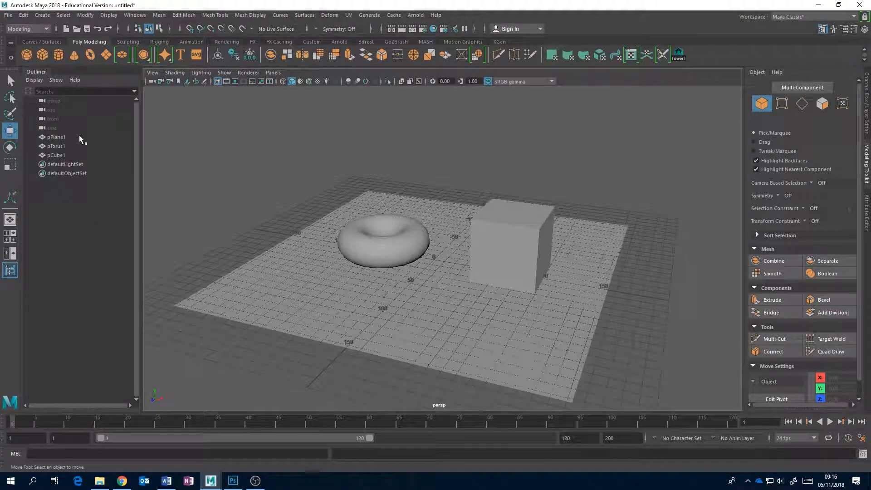
alt+drag(515, 236, 497, 229)
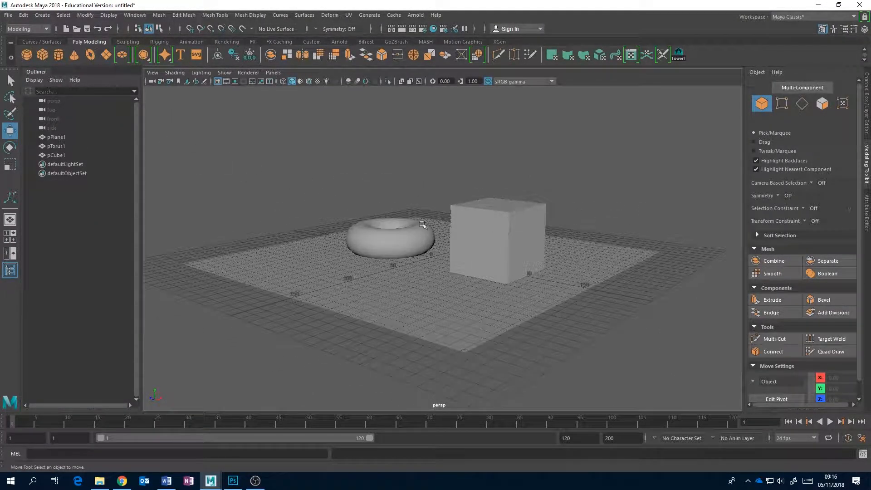
scroll(462, 240, up, 1)
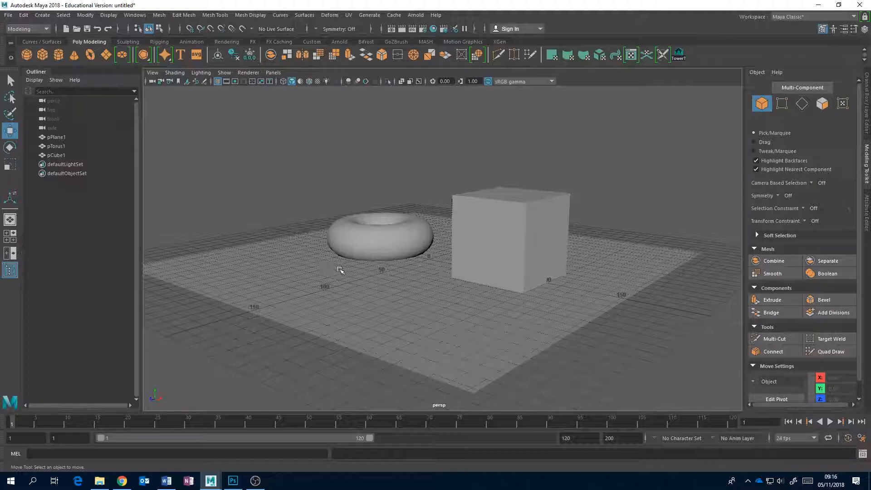
alt+drag(379, 246, 421, 229)
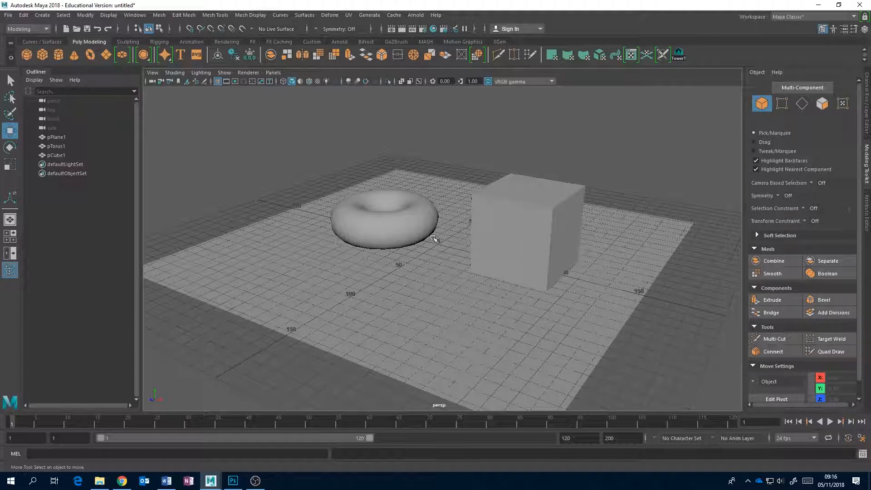
alt+drag(521, 241, 499, 234)
scroll(498, 234, up, 2)
alt+middle_drag(485, 220, 469, 268)
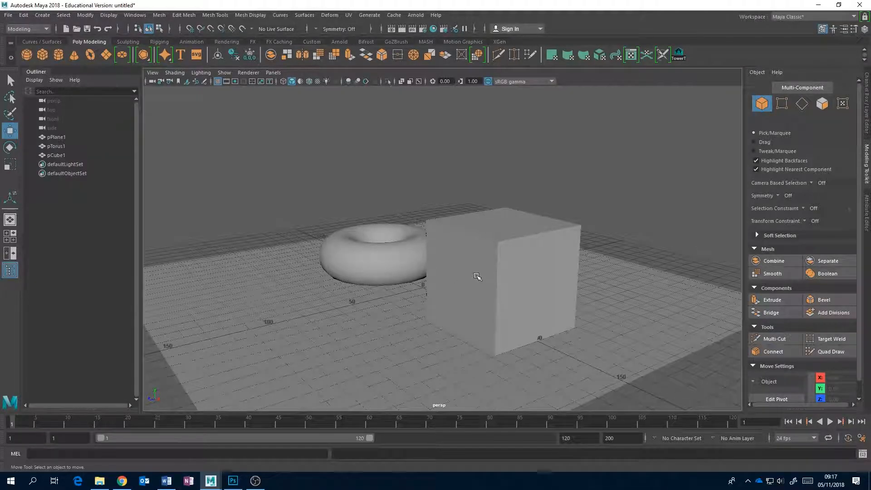
alt+drag(499, 272, 493, 298)
alt+drag(446, 261, 477, 288)
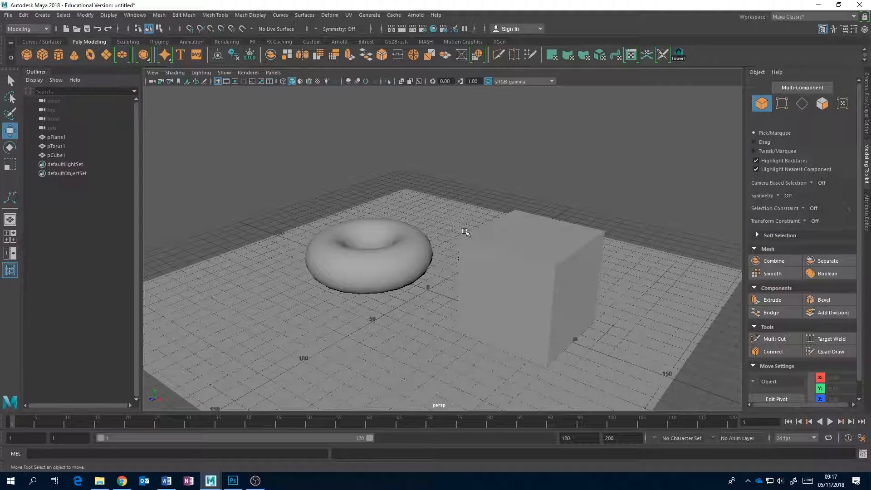
alt+drag(507, 217, 519, 178)
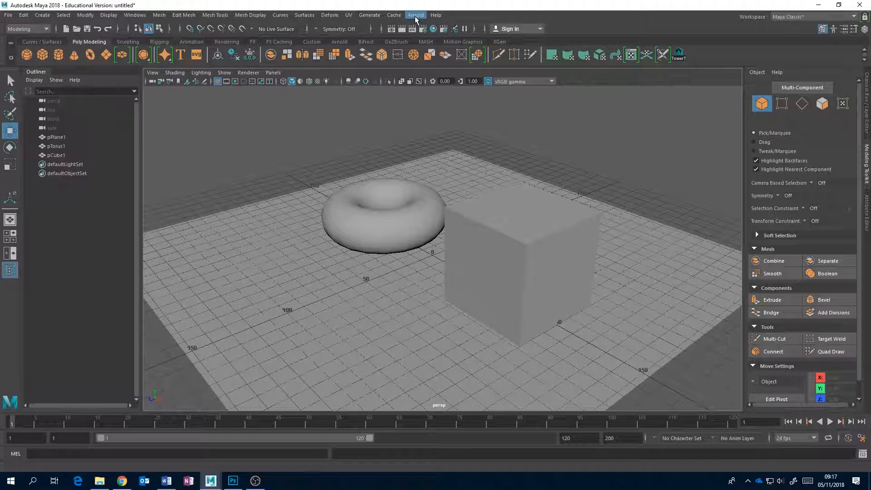
alt+drag(473, 191, 482, 209)
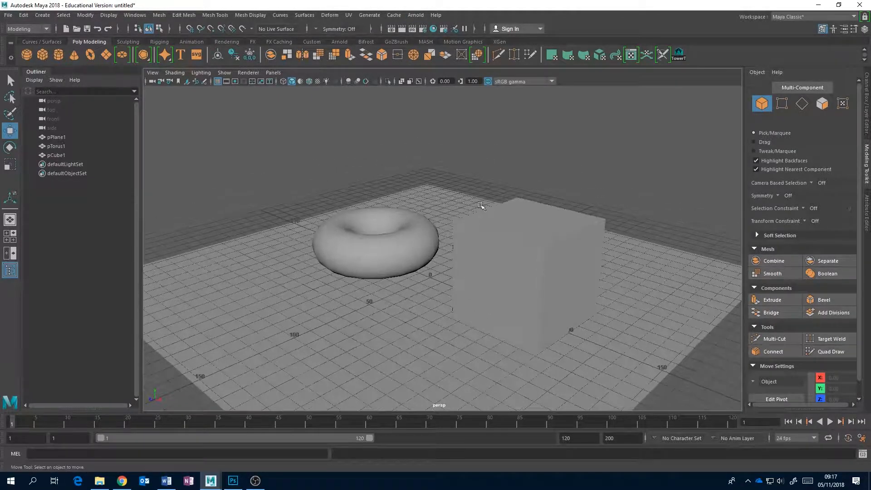
click(412, 16)
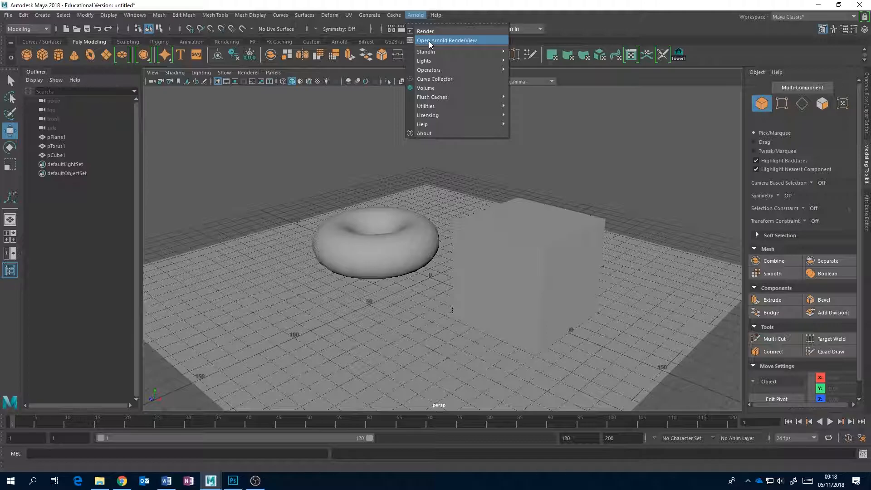
click(454, 6)
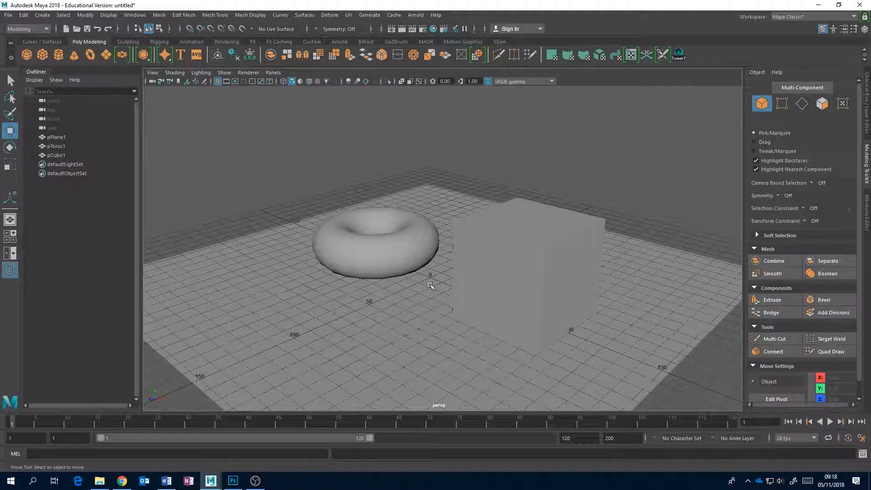
alt+drag(436, 287, 427, 246)
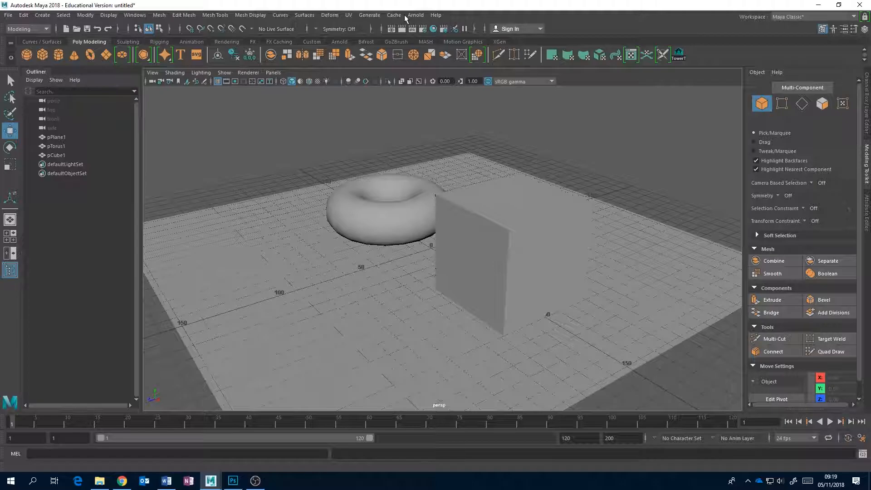
alt+drag(554, 146, 529, 173)
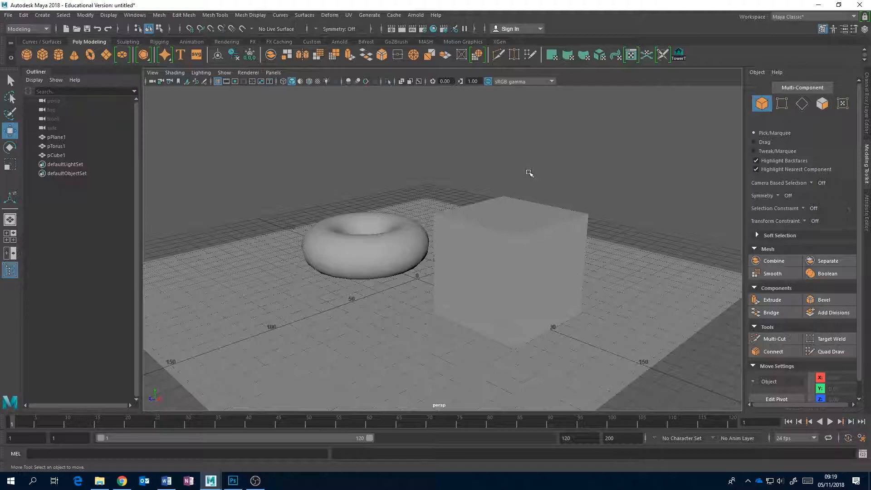
- Open the Arnold RenderView and start rendering the torus and cube scene from the perspective camera
alt+drag(529, 172, 559, 145)
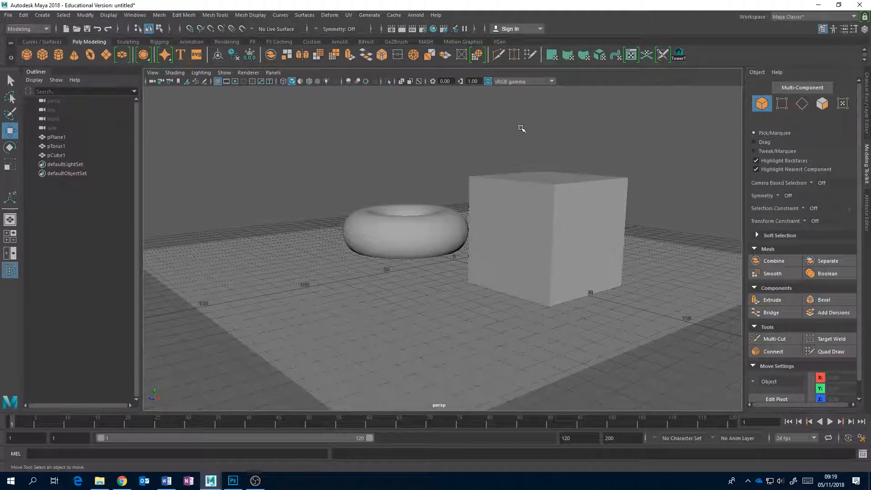
alt+drag(520, 128, 524, 136)
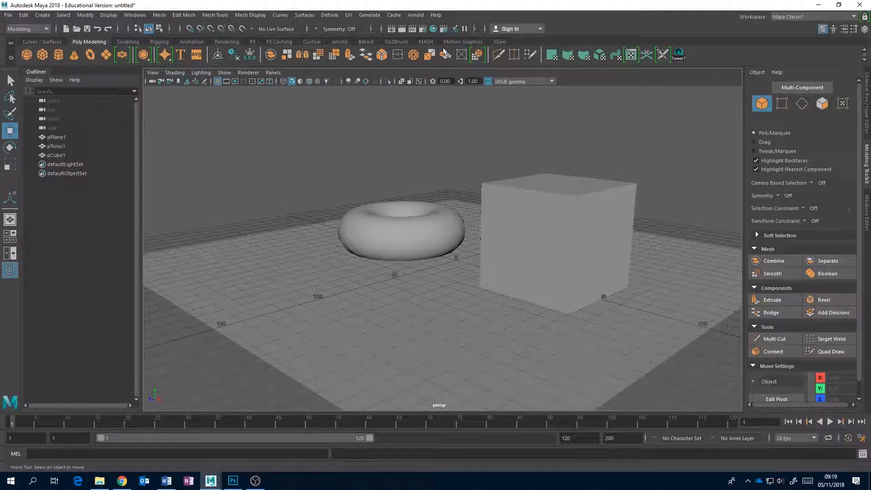
click(417, 15)
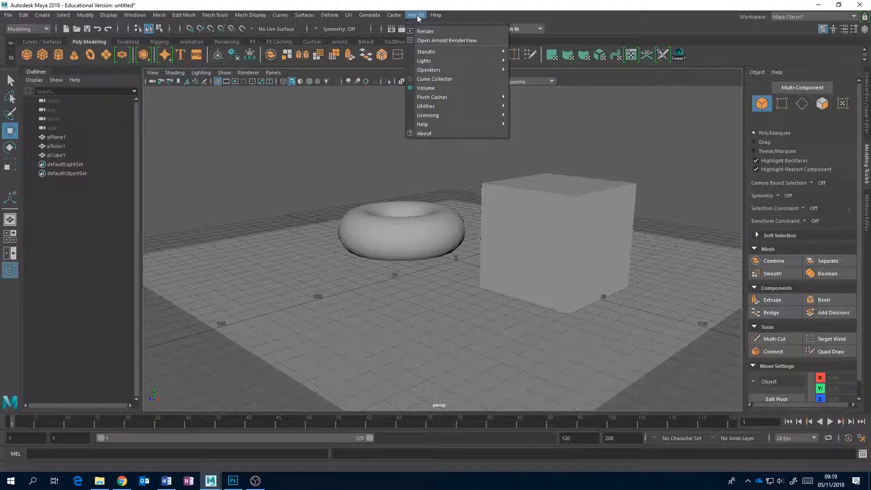
click(434, 40)
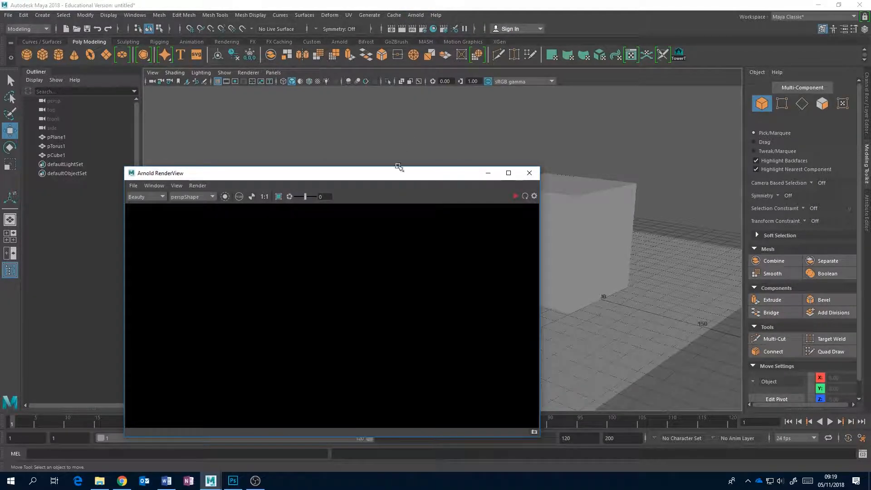
drag(399, 179, 518, 135)
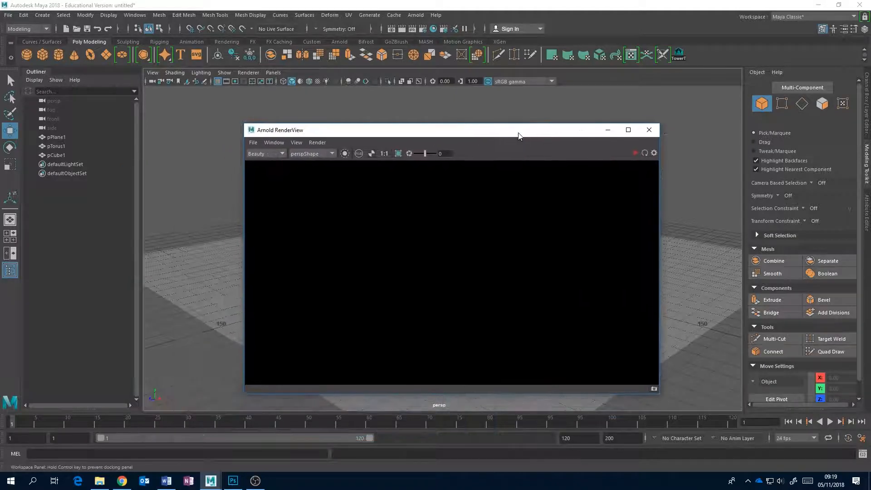
click(636, 153)
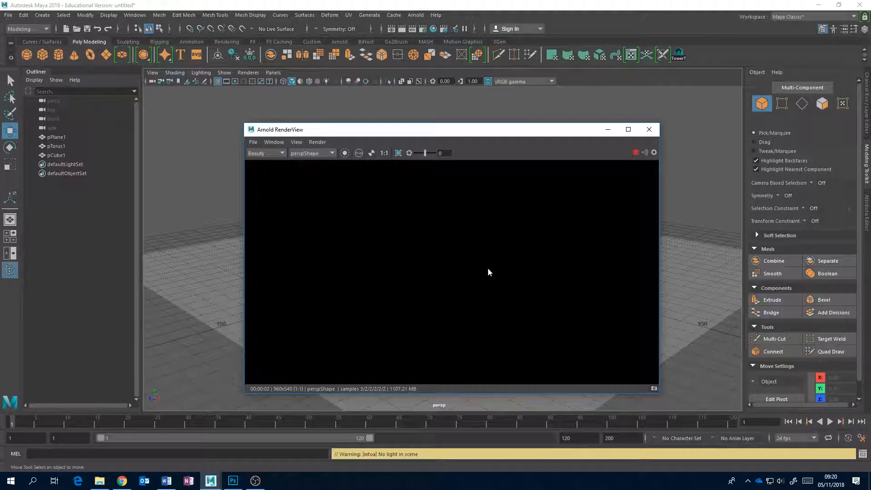
- Move the Arnold RenderView window aside to check the scene, bring it back and stop the render
drag(377, 132, 475, 284)
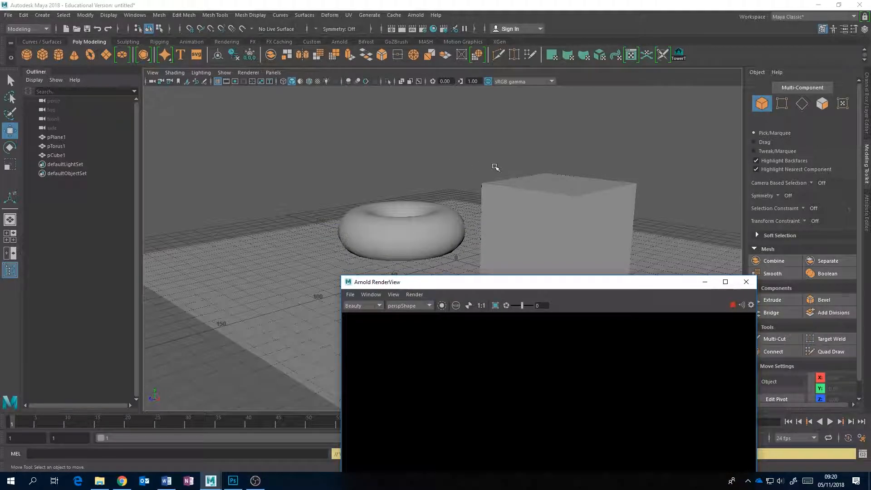
drag(562, 285, 497, 149)
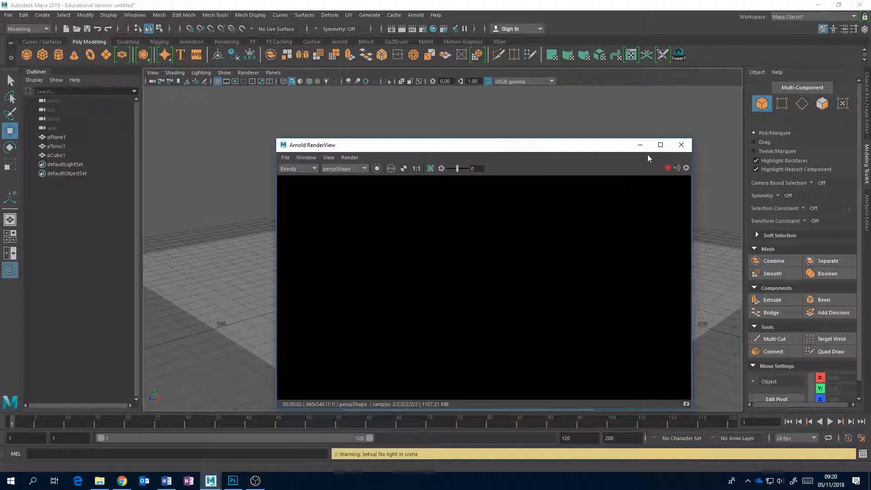
click(666, 169)
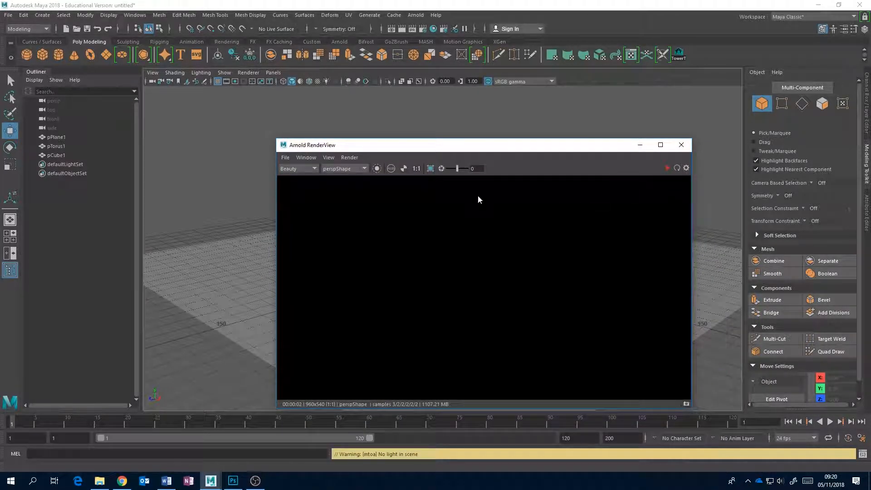
- Close the Arnold RenderView and compare the available standard rendering lights with the Arnold lights
click(681, 150)
alt+middle_drag(501, 186, 496, 215)
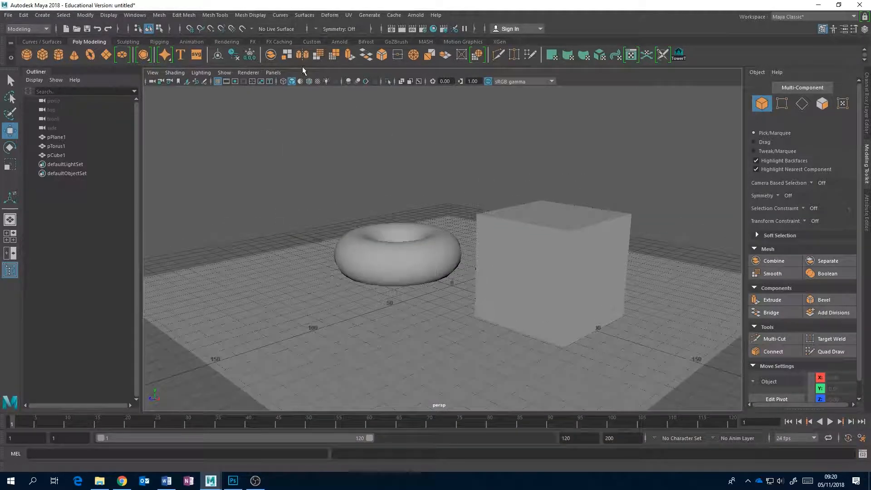
click(224, 42)
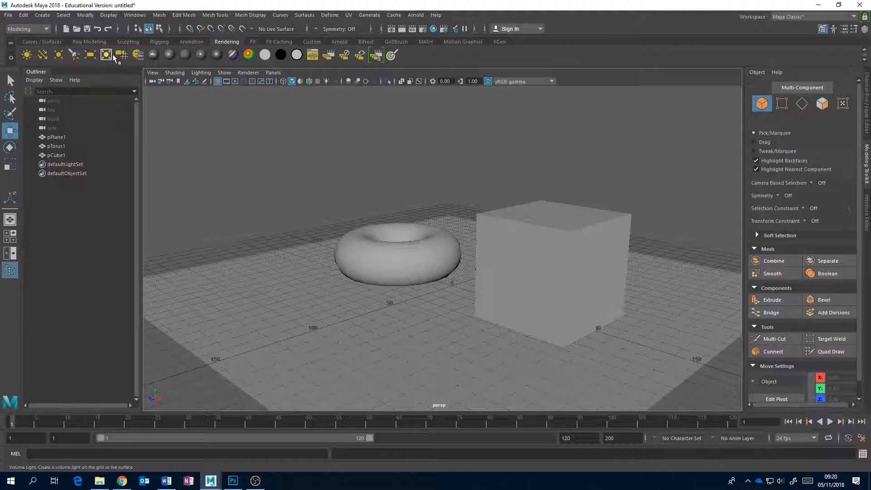
click(340, 42)
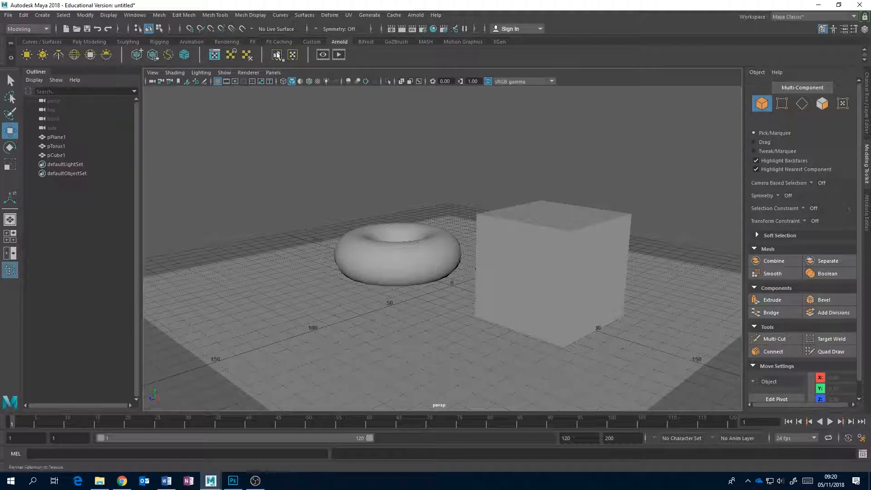
click(225, 42)
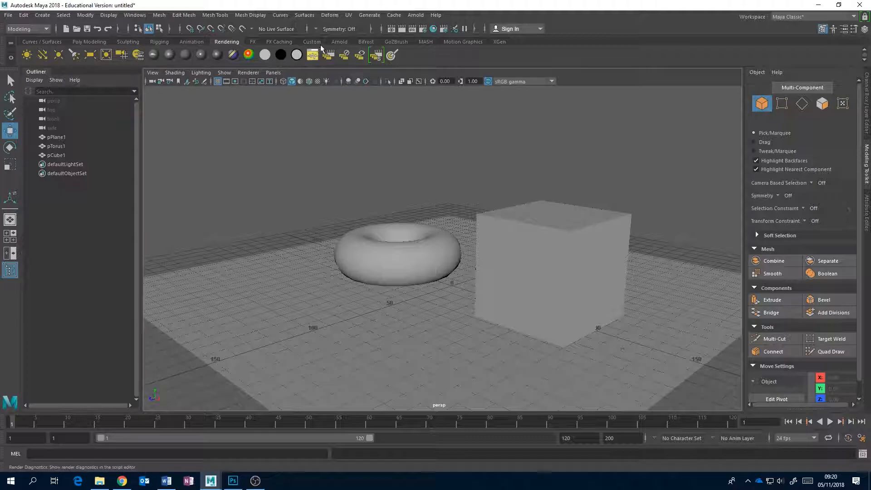
- Create an Arnold area light and raise it above the torus and cube to about Y 68.7
click(344, 42)
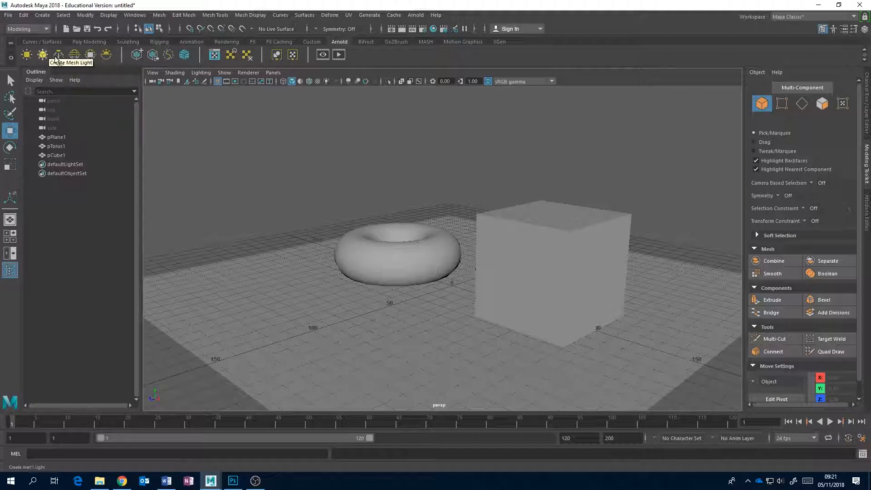
click(25, 55)
drag(452, 248, 455, 140)
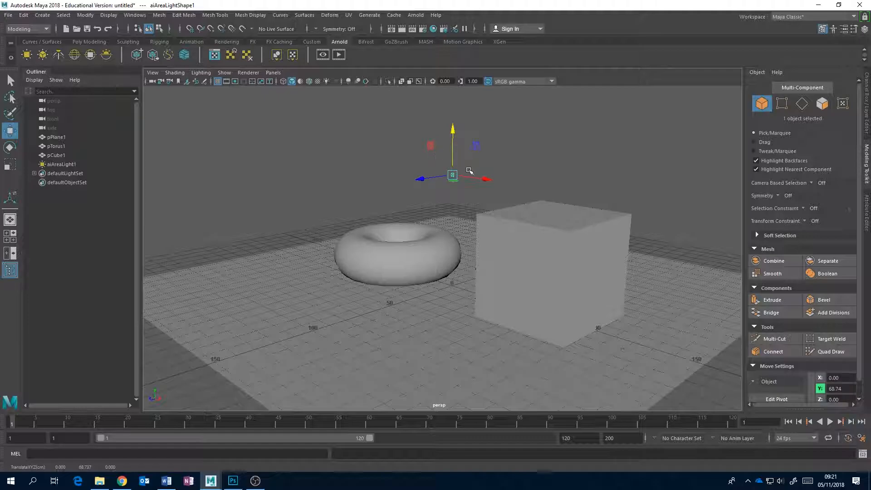
- Scale the area light into a long, narrow strip of about X 56.34, Y 4.55, Z 18.52
key(r)
drag(452, 175, 504, 147)
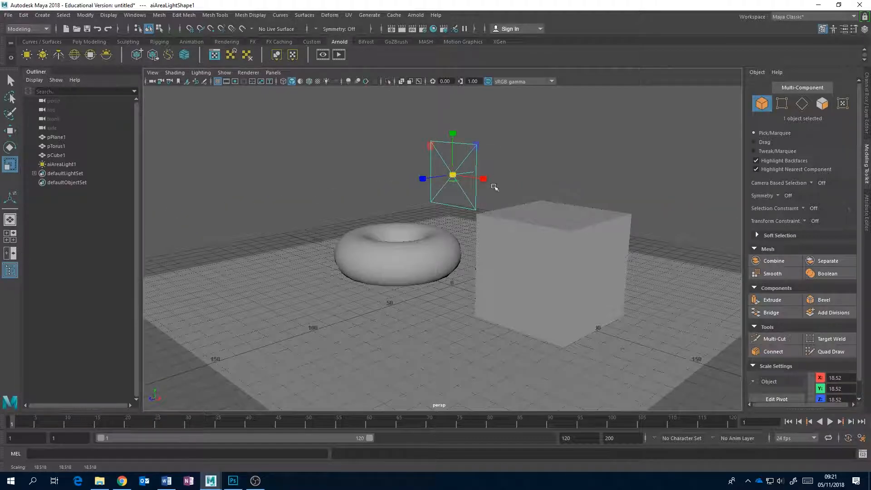
drag(452, 135, 490, 179)
drag(452, 133, 451, 152)
drag(484, 177, 311, 201)
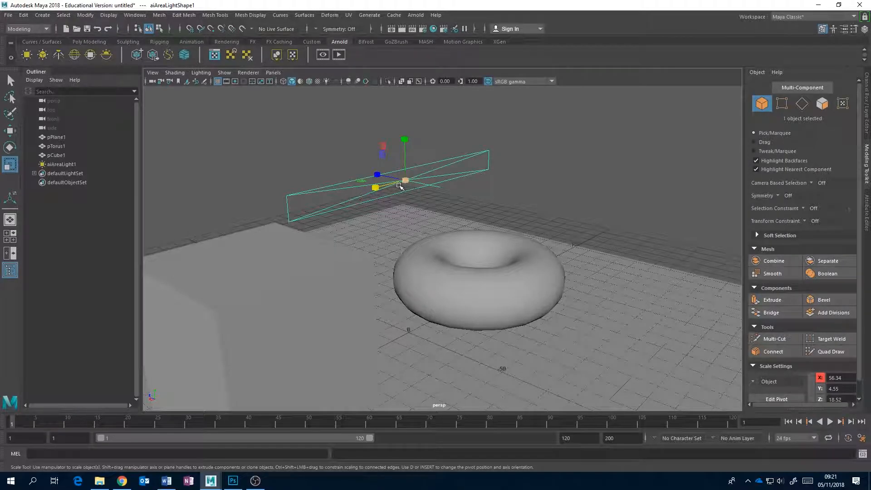
- Try out a standard point light beside the area light at about Y 65.65, Z 32.42, and delete it
alt+drag(399, 185, 447, 184)
alt+drag(434, 188, 167, 101)
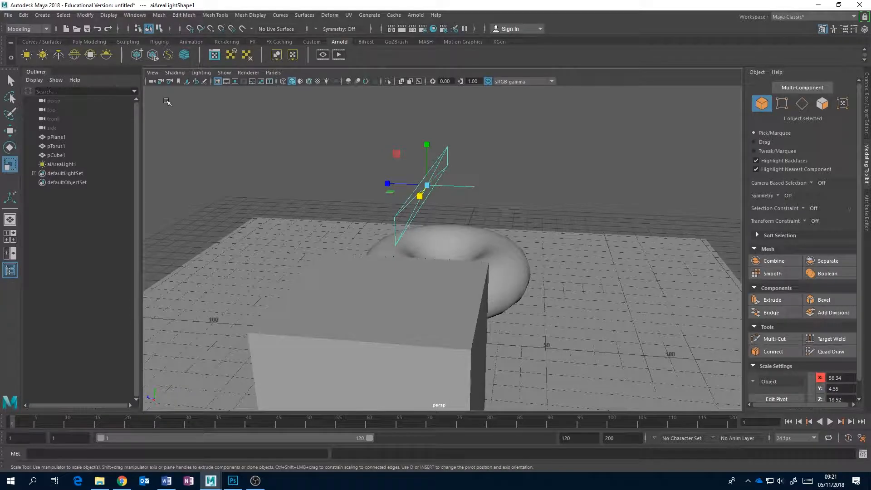
click(217, 40)
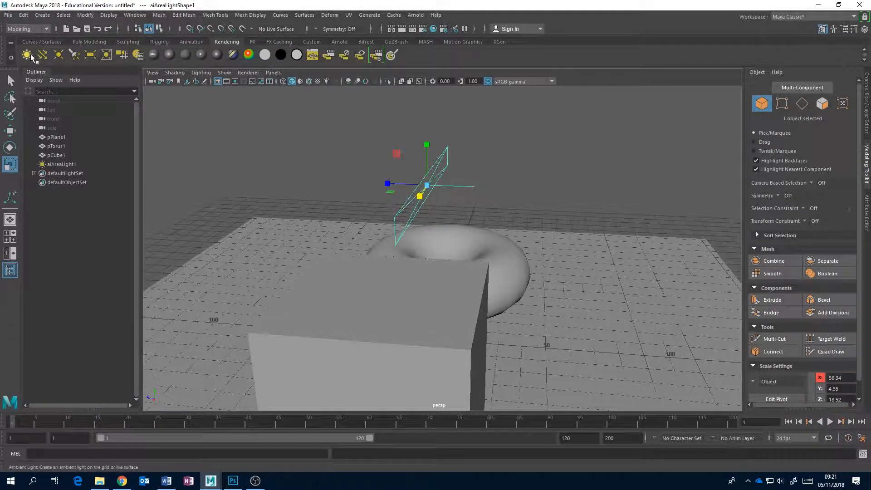
click(59, 54)
key(w)
drag(428, 318, 426, 195)
drag(366, 190, 347, 187)
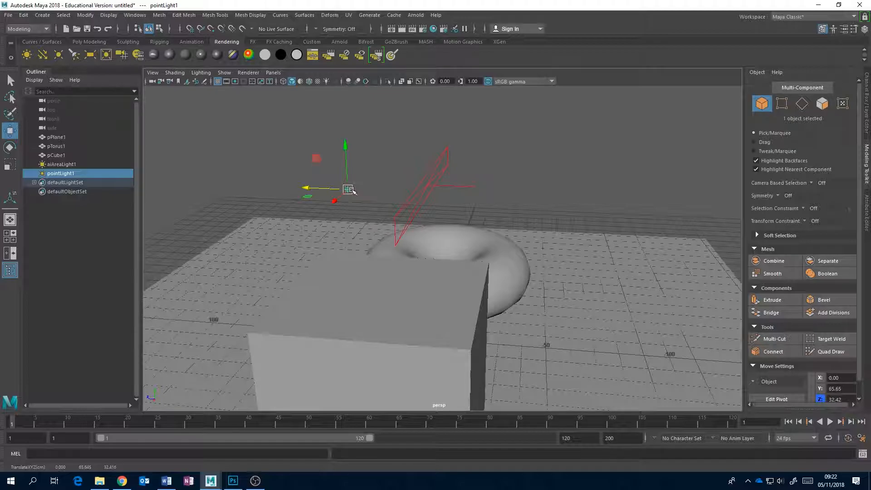
alt+drag(352, 192, 358, 225)
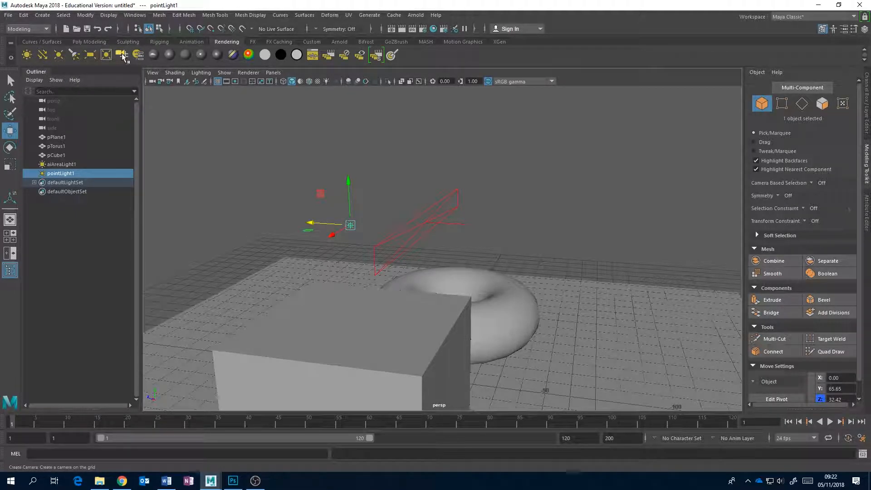
key(Delete)
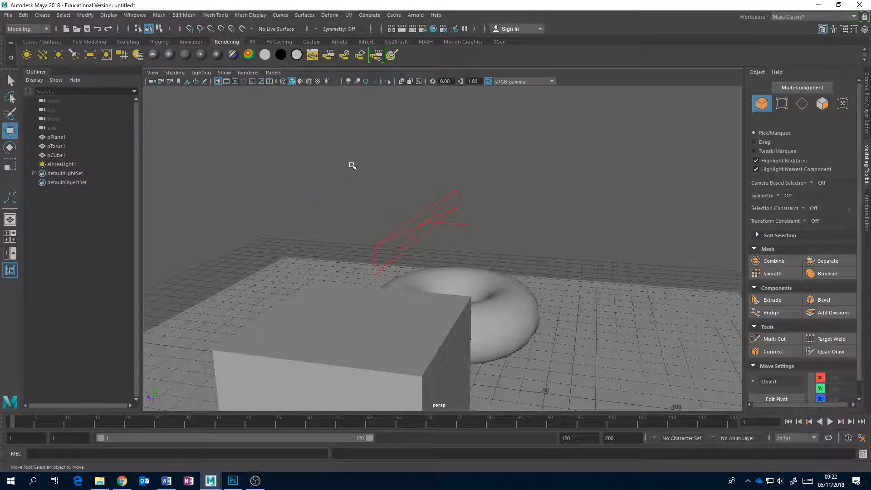
- Select the area light above the objects and display its Arnold light attributes
click(344, 41)
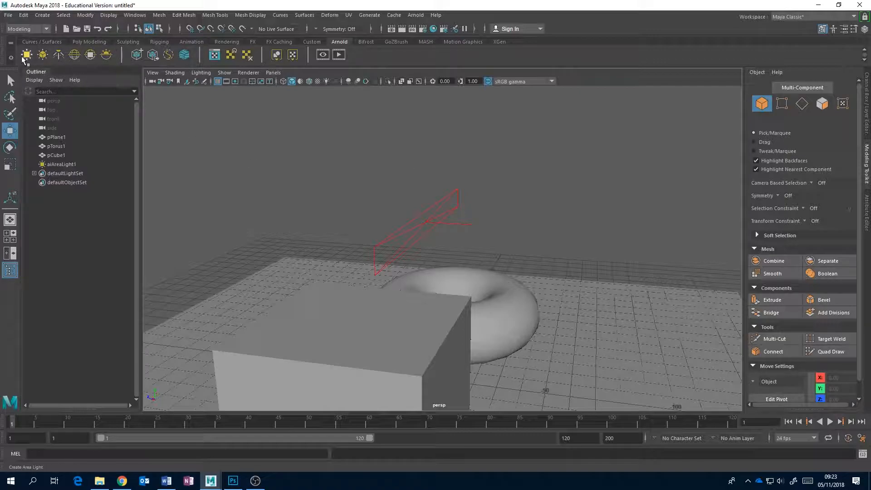
click(432, 214)
alt+drag(493, 230, 495, 252)
click(866, 209)
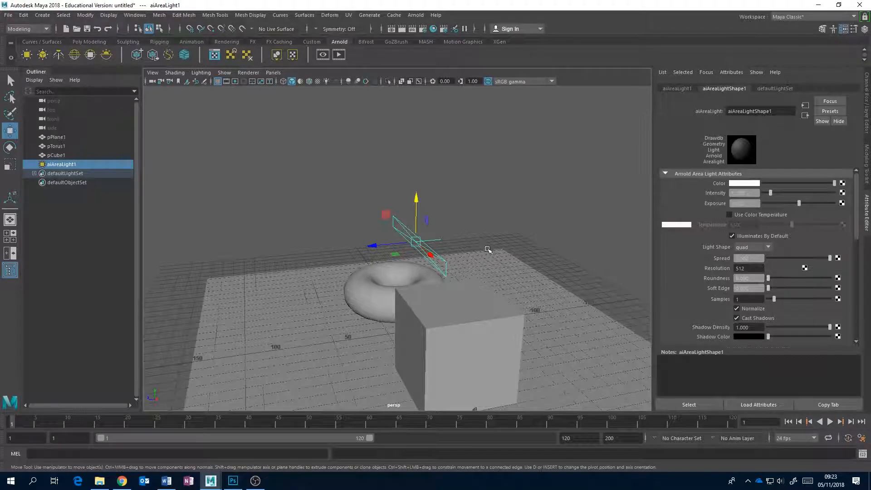
- Activate the Rotate tool for the area light and light the viewport using all scene lights
key(e)
alt+drag(416, 224, 433, 234)
alt+drag(438, 288, 424, 241)
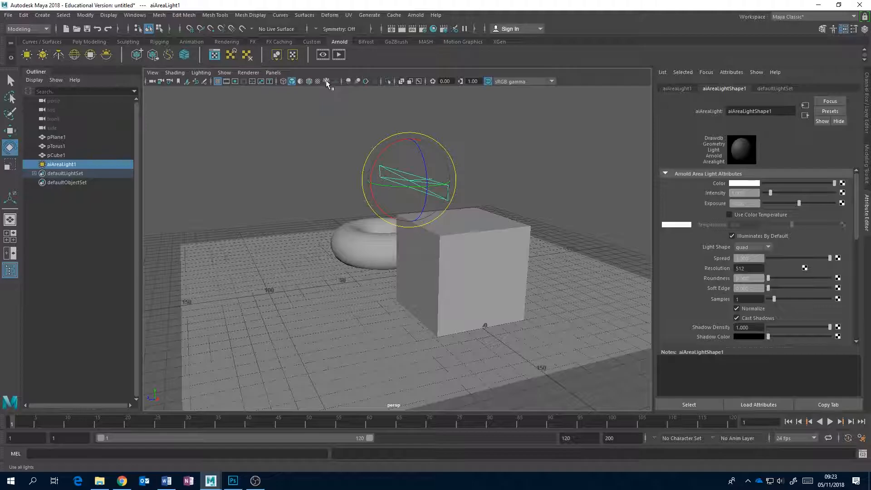
alt+drag(421, 177, 431, 171)
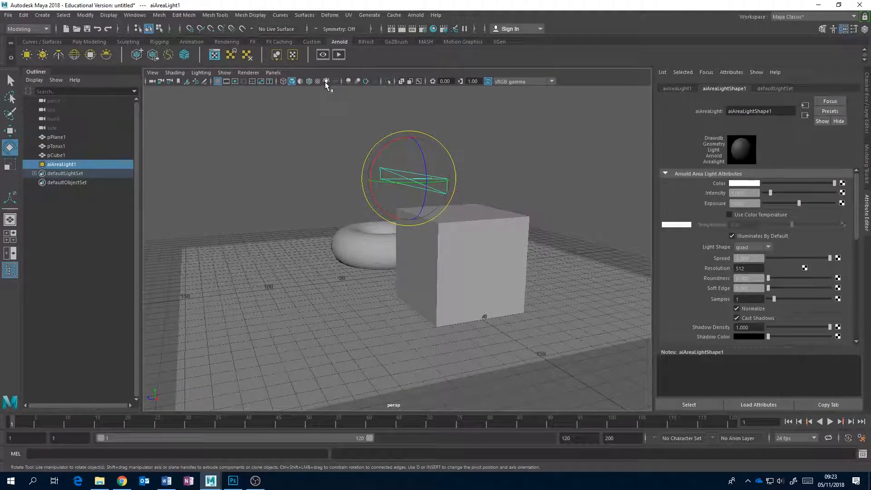
click(326, 81)
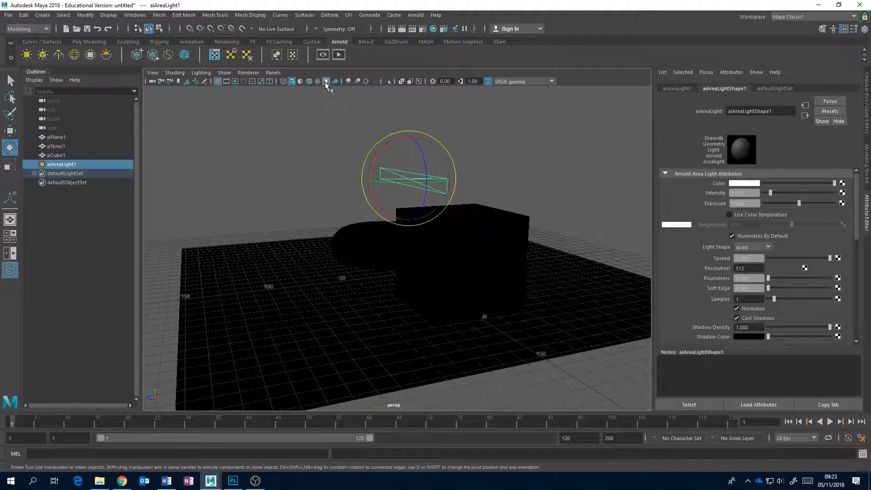
- Rotate the area light so it faces down toward the plane
alt+drag(593, 249, 424, 168)
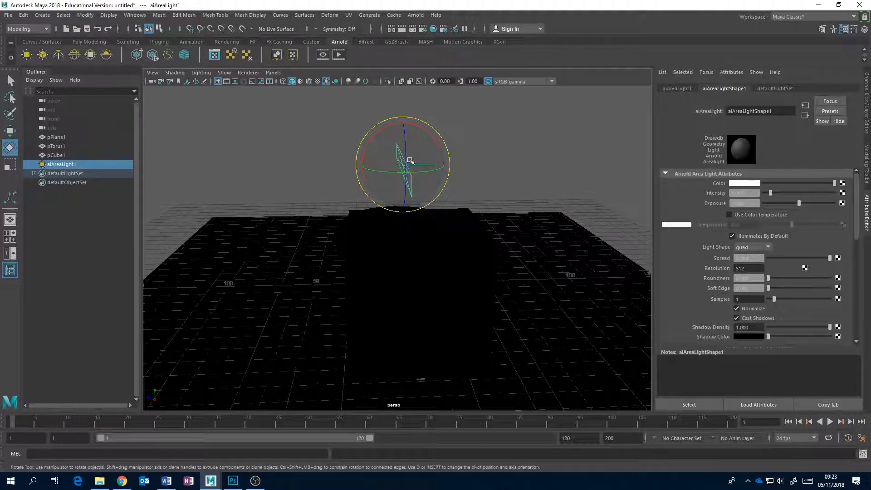
alt+drag(554, 160, 358, 254)
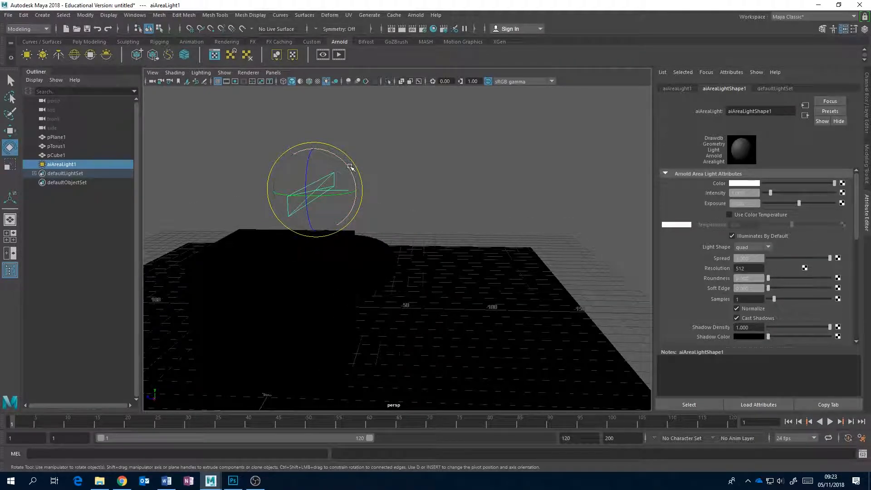
drag(350, 167, 457, 236)
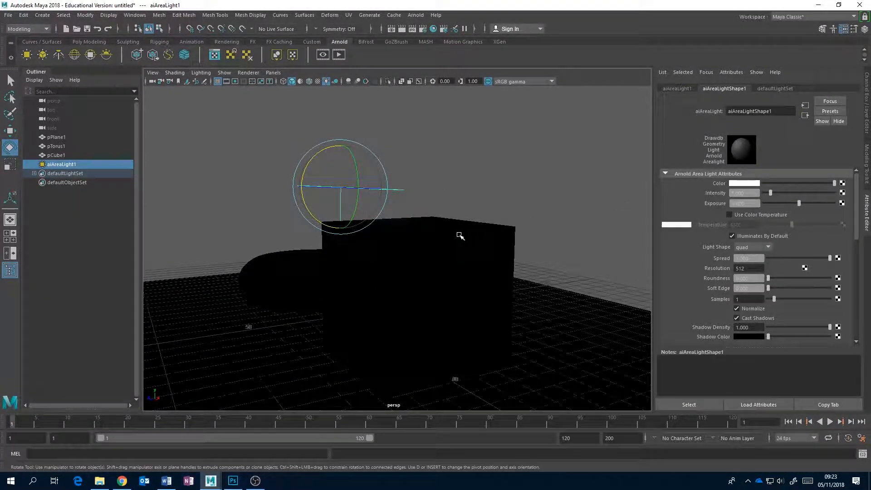
- Frame the torus, cube and area light in the perspective view and render them in the Arnold RenderView
alt+drag(451, 242, 439, 302)
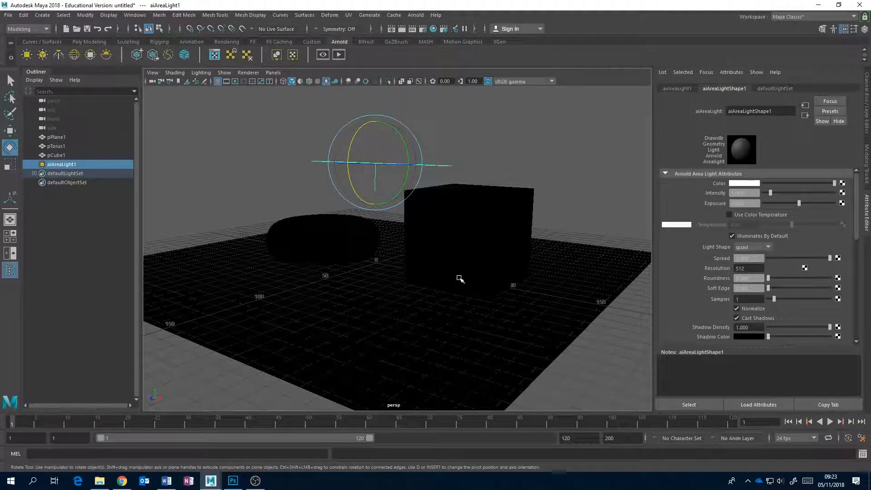
alt+drag(443, 237, 481, 259)
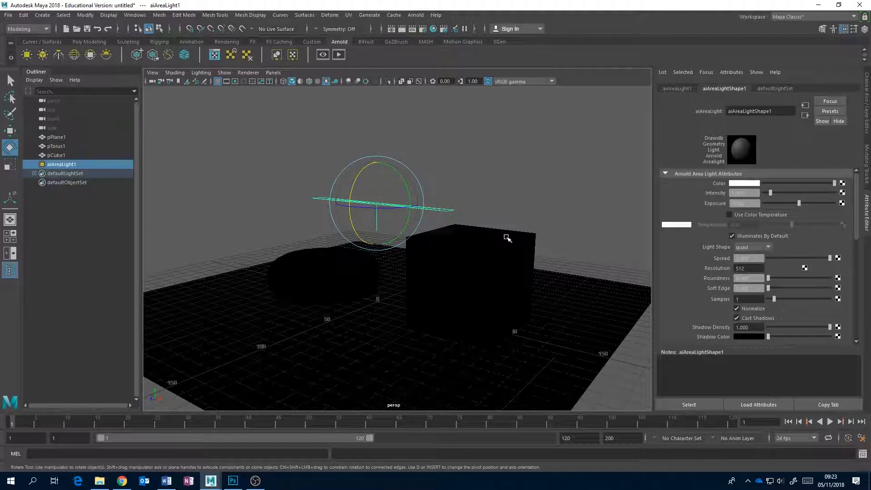
alt+drag(412, 232, 422, 202)
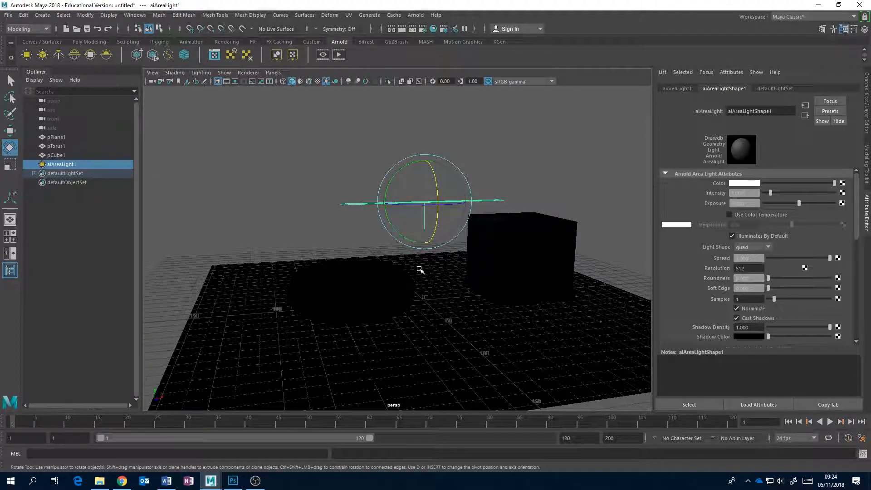
alt+drag(432, 253, 429, 229)
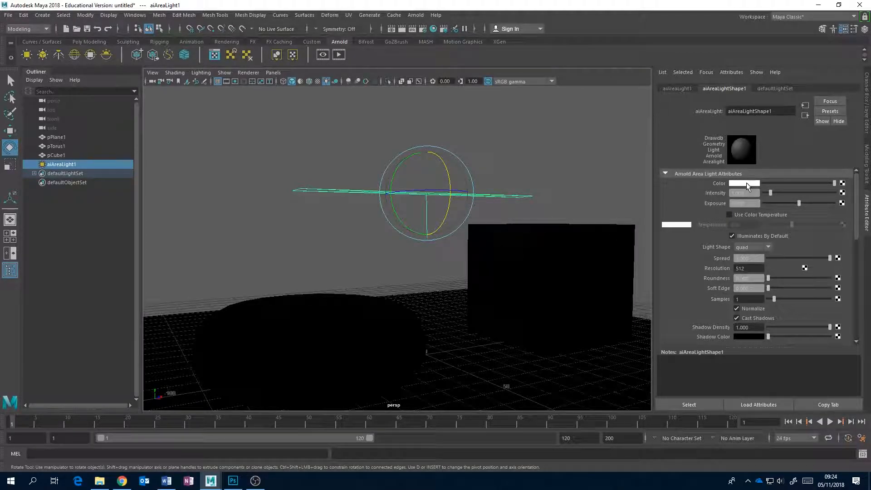
alt+drag(472, 218, 446, 252)
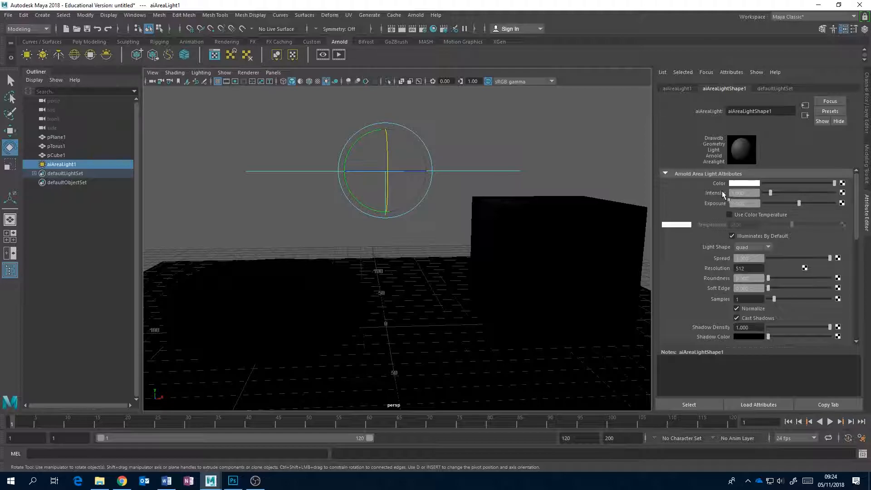
alt+drag(601, 234, 520, 161)
click(414, 15)
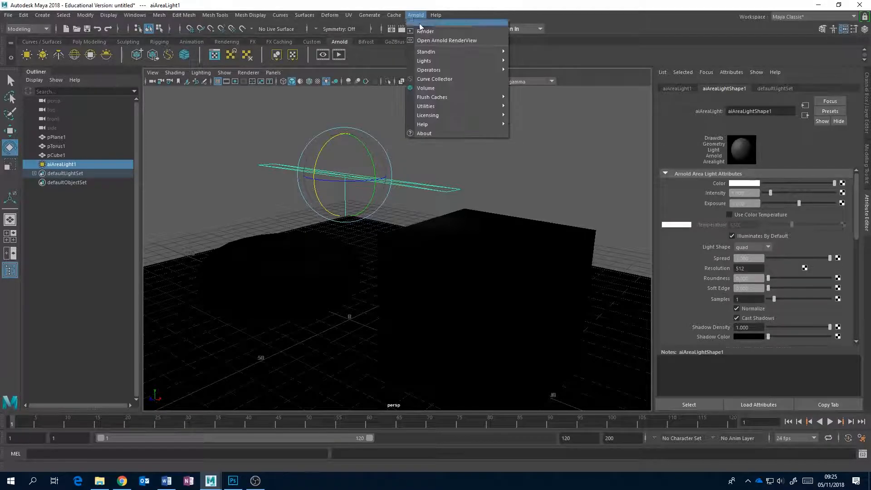
click(436, 39)
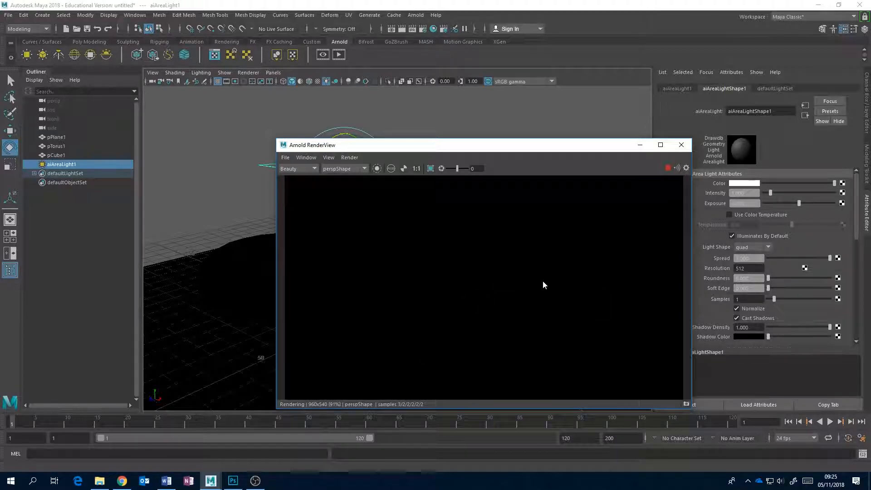
- Check the render's alpha channel, switch back to the color image and close the Arnold RenderView
click(402, 169)
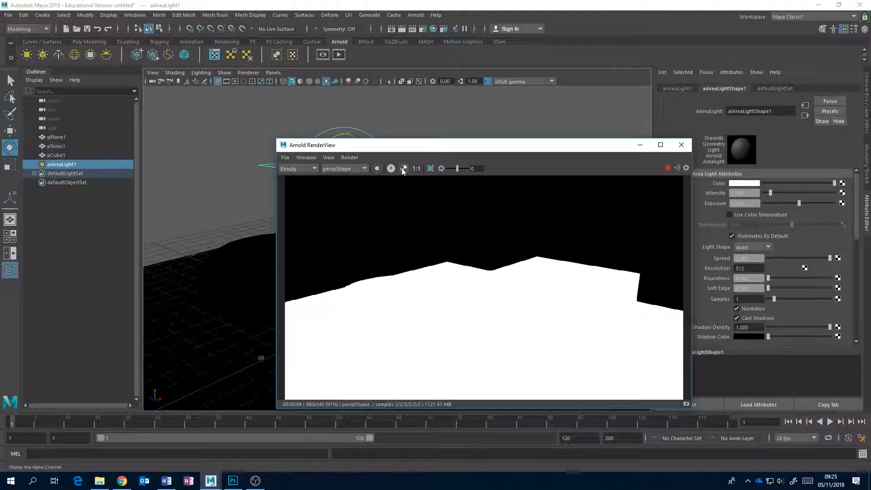
click(402, 169)
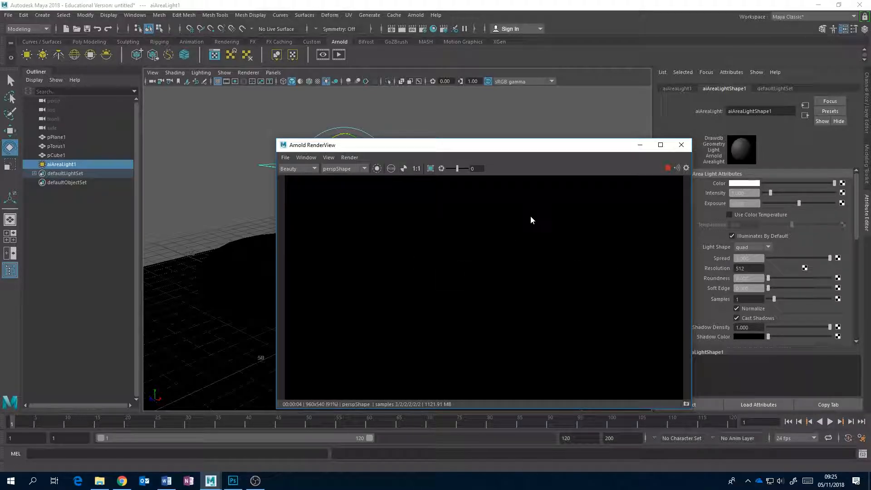
click(680, 145)
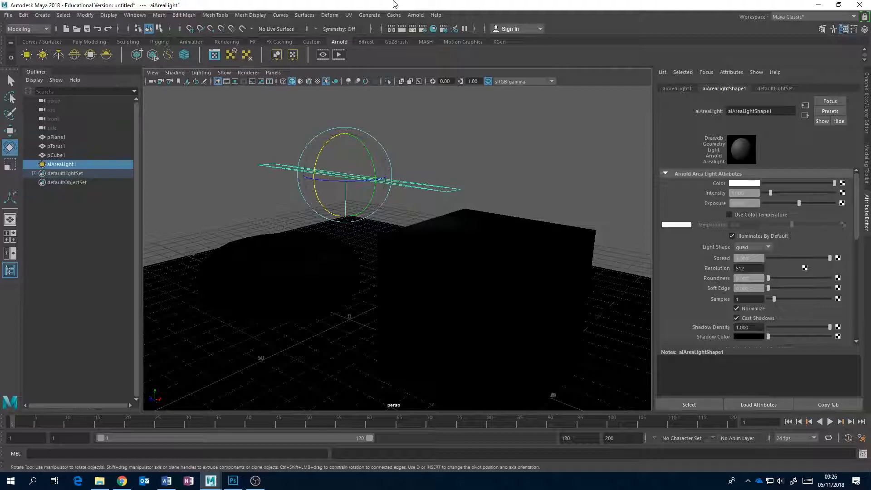
- Reopen the Arnold RenderView and move its window clear of the area light's attributes
click(415, 15)
click(437, 40)
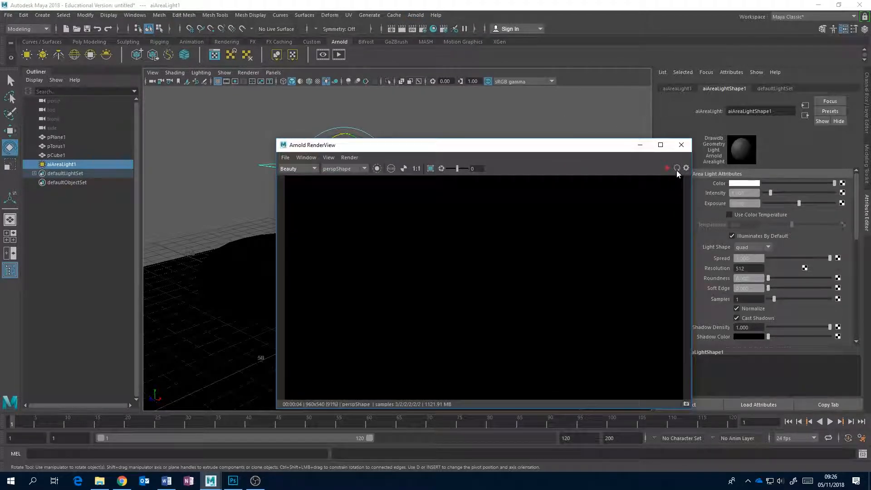
drag(611, 149, 510, 133)
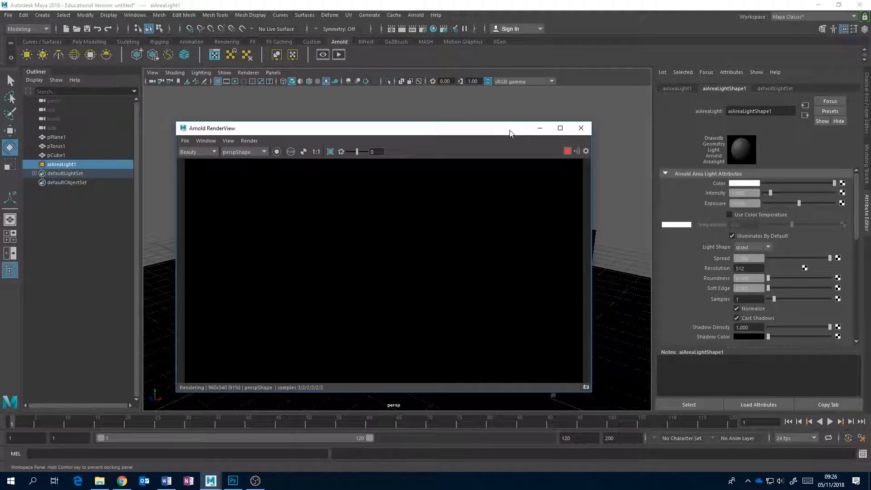
- Try intensity values of 5, 10 and 50 on the area light, and restore the intensity to 1
double_click(745, 192)
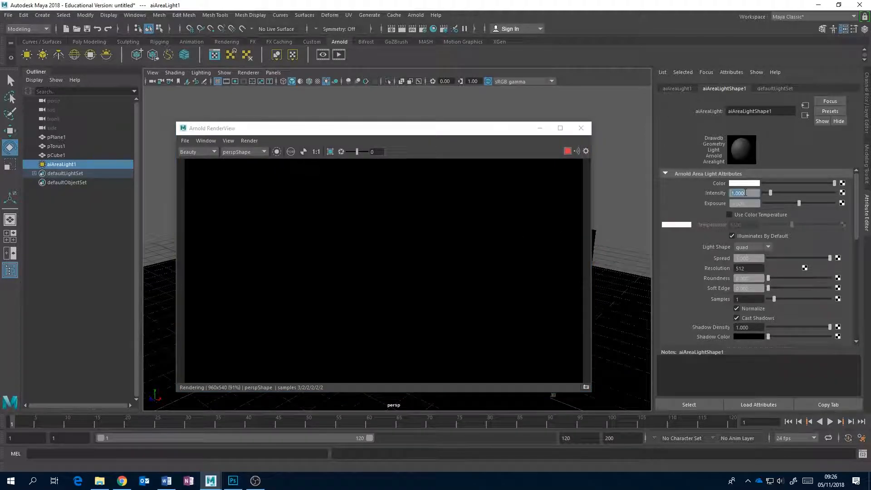
text(5)
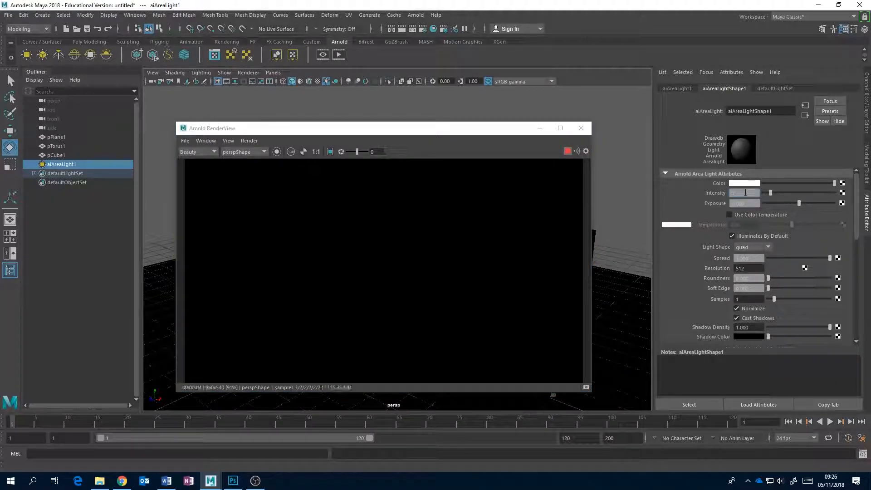
key(Return)
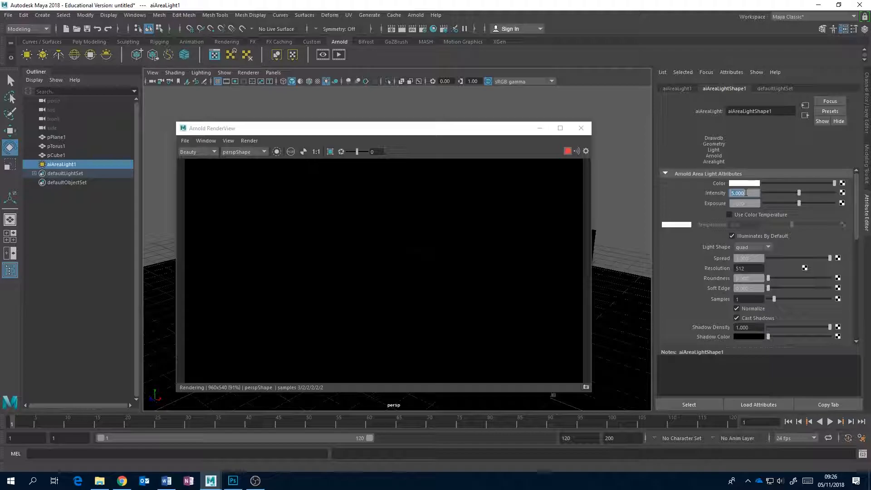
text(10)
key(Return)
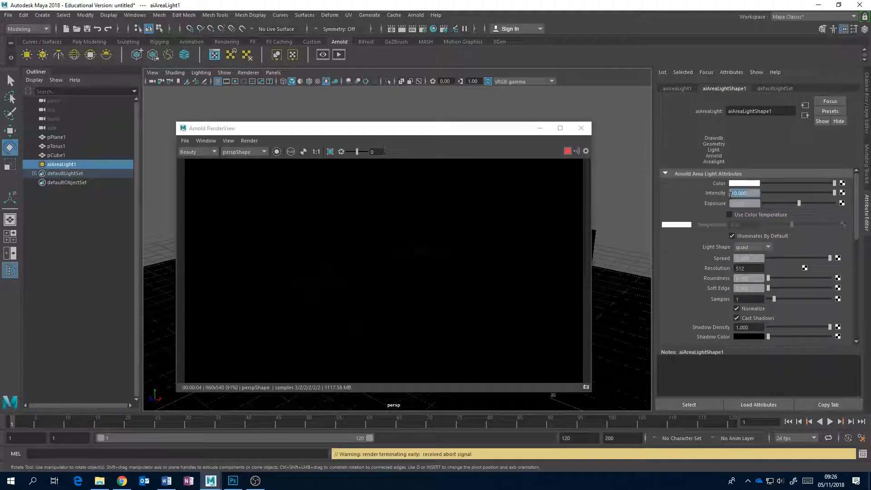
text(50)
key(Return)
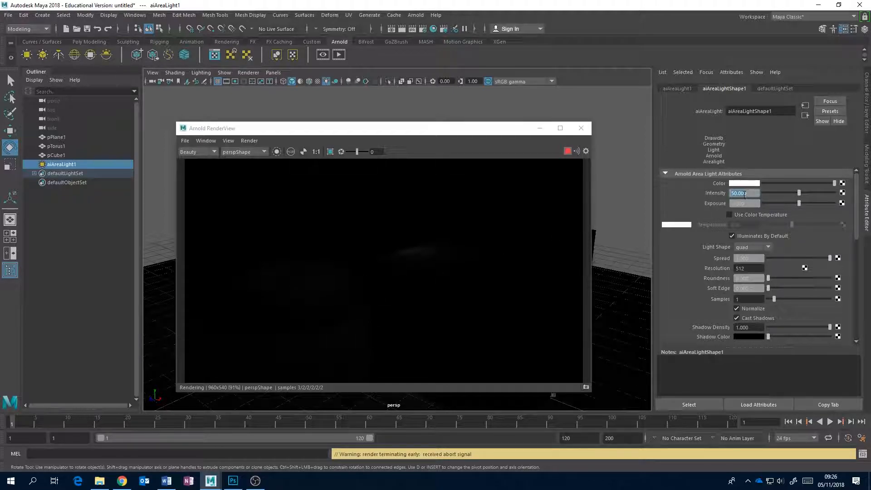
text(1)
key(Return)
- Raise the area light's exposure in stages from 5 through 6 and 8 to 10
click(756, 205)
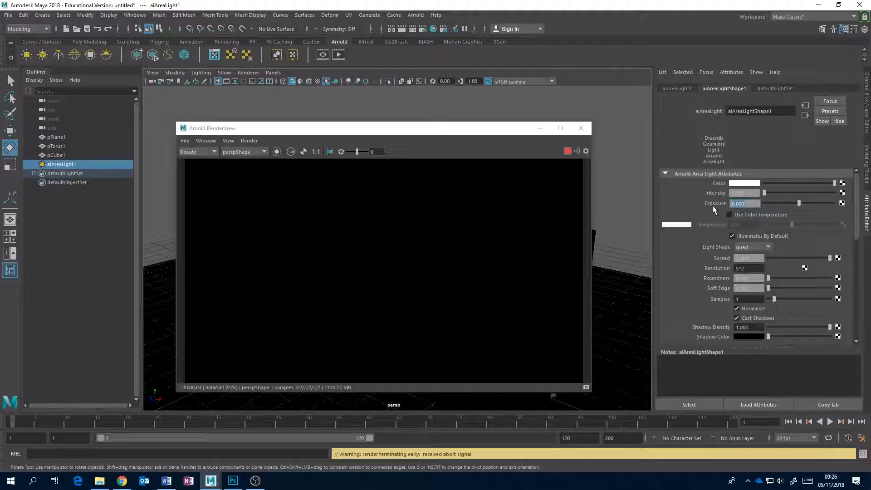
text(5)
key(Return)
text(6)
key(Return)
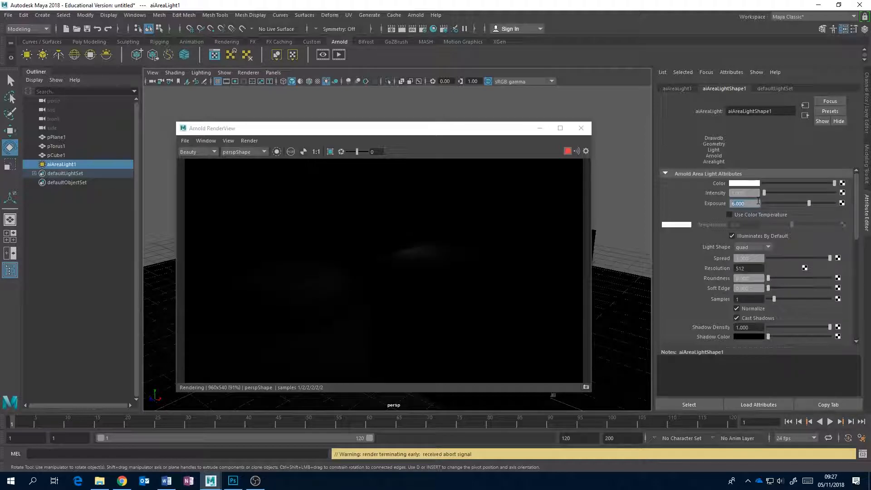
text(7)
key(Return)
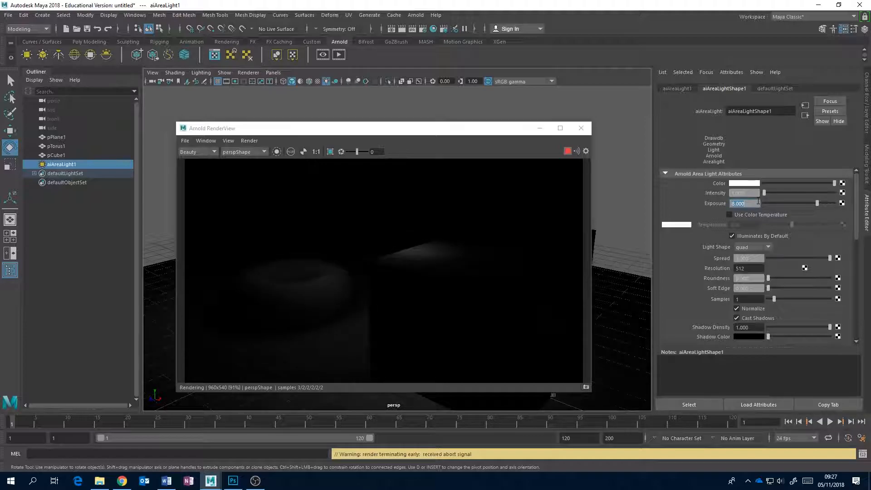
text(9)
key(Return)
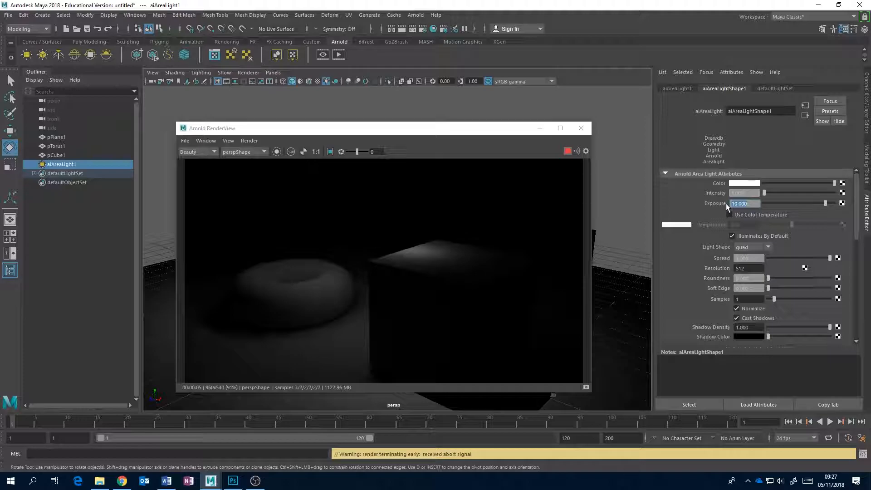
- Raise the area light much higher above the torus and cube, keeping the render window clear of it
drag(450, 132, 243, 171)
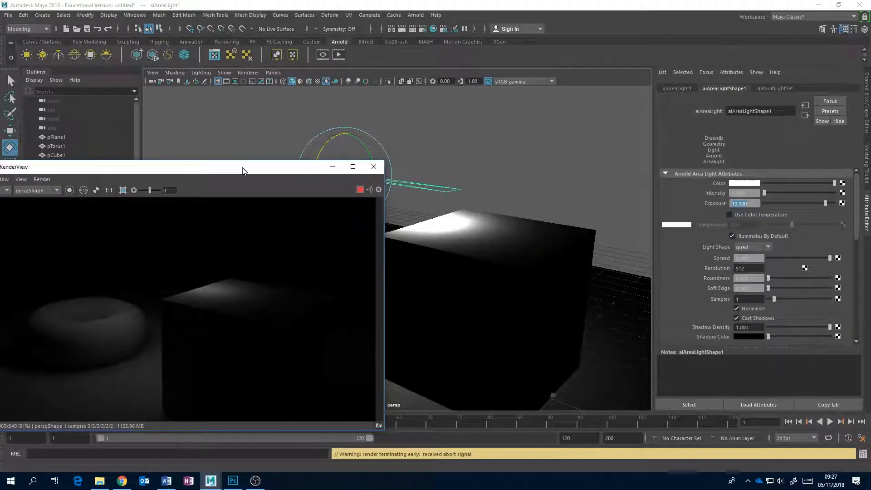
alt+middle_drag(425, 187, 556, 192)
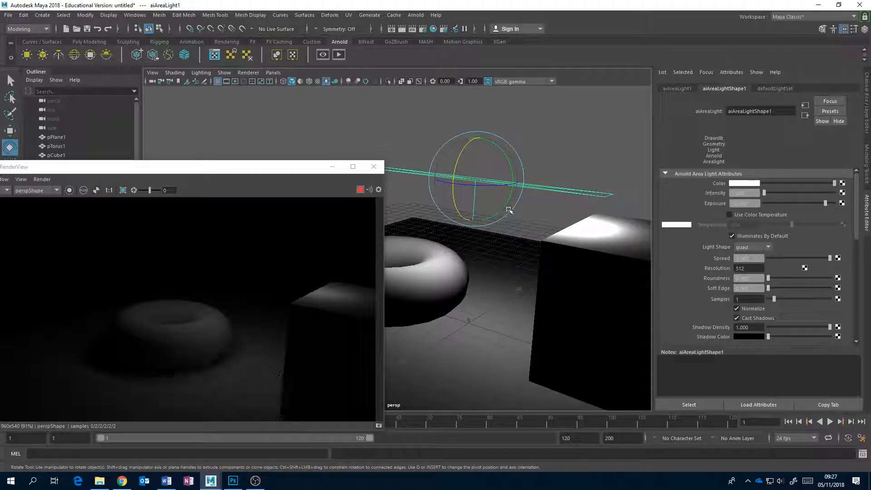
alt+drag(512, 220, 446, 205)
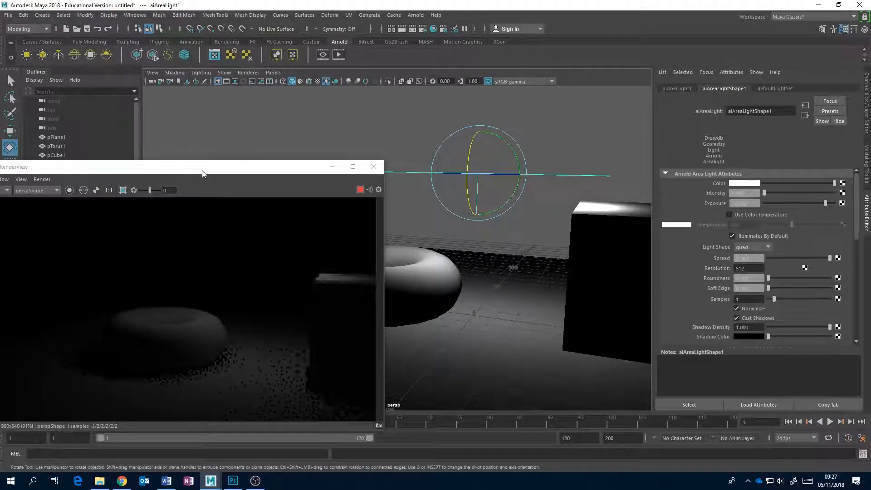
drag(211, 171, 273, 167)
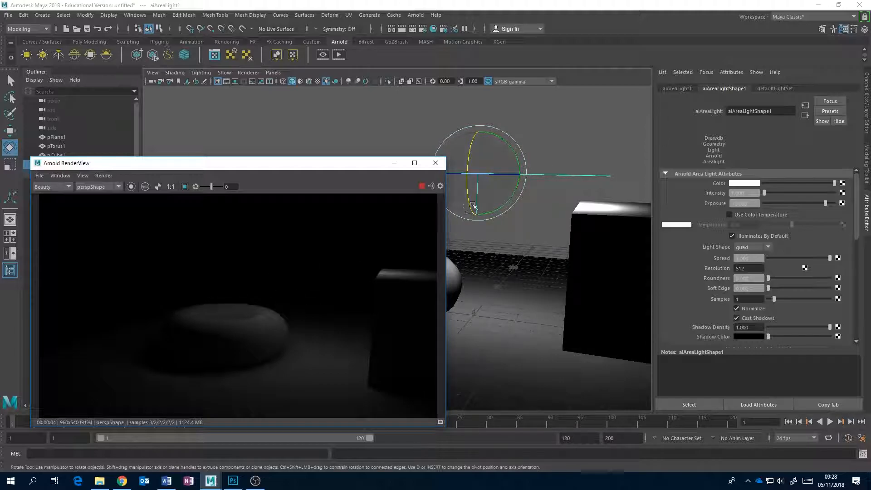
key(w)
drag(483, 154, 491, 3)
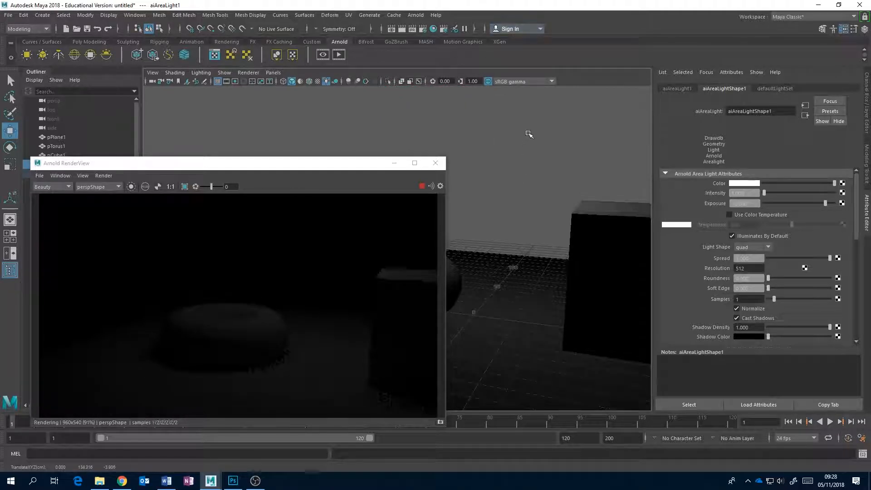
scroll(521, 195, down, 5)
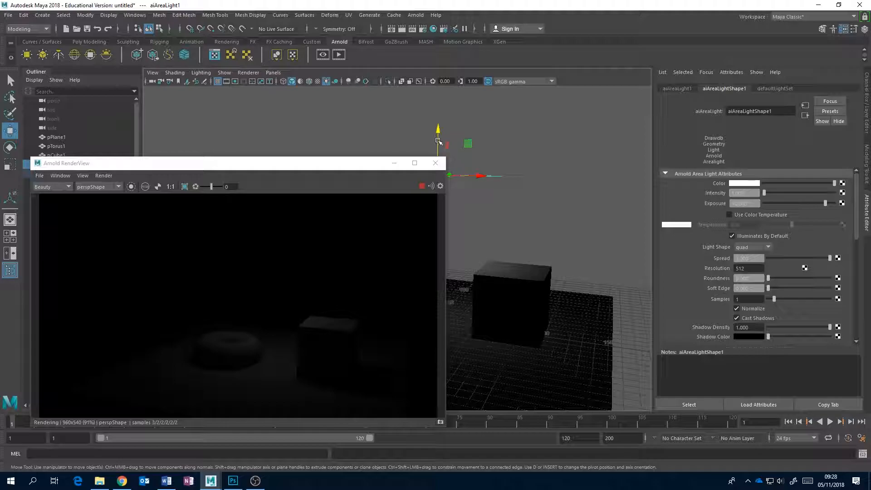
drag(441, 87, 441, 83)
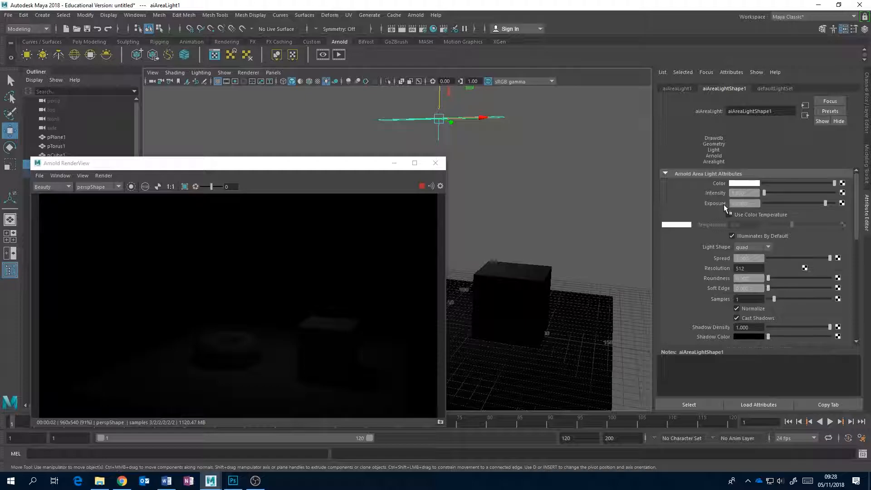
- Try an exposure of 50 on the raised area light, and set it back to 10
drag(749, 203, 731, 205)
text(50)
key(Return)
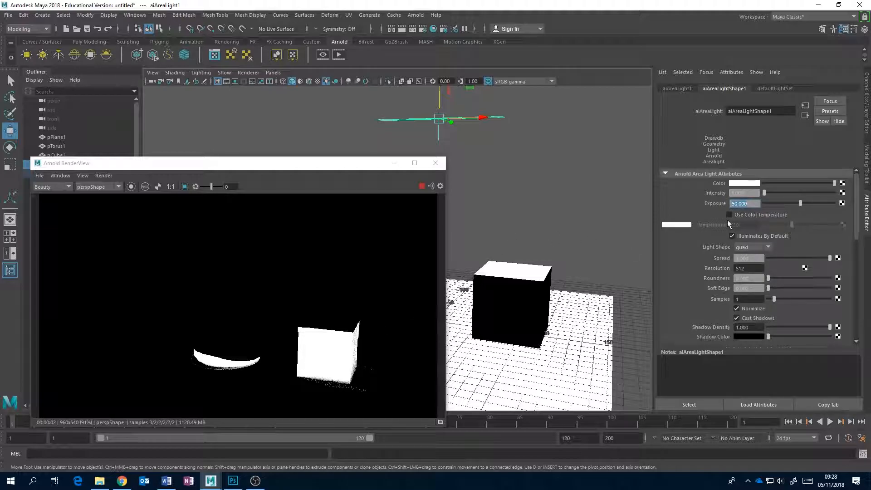
text(10)
key(Return)
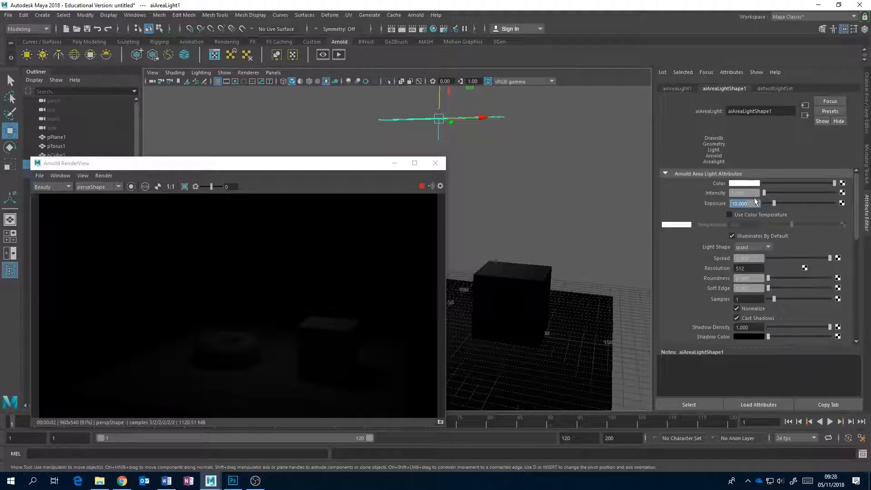
- Try an intensity of 2 on the area light, and set it back to 1
drag(747, 193, 729, 193)
text(2)
key(Return)
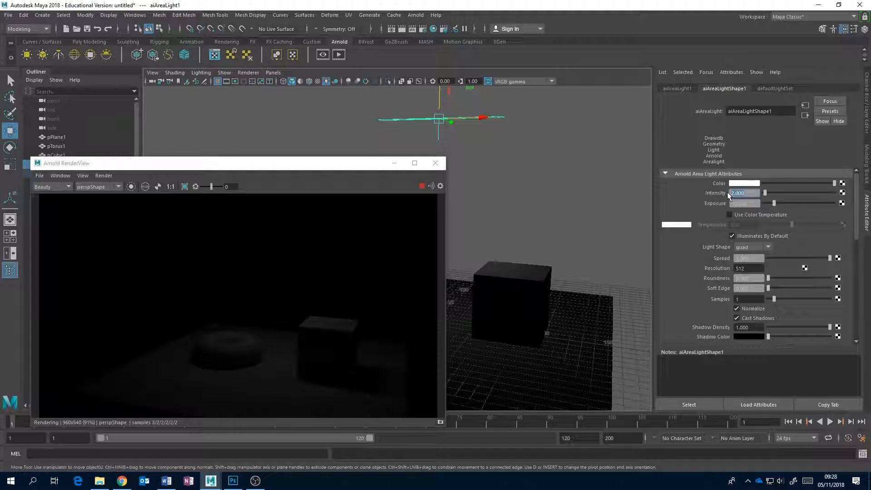
text(1)
key(Return)
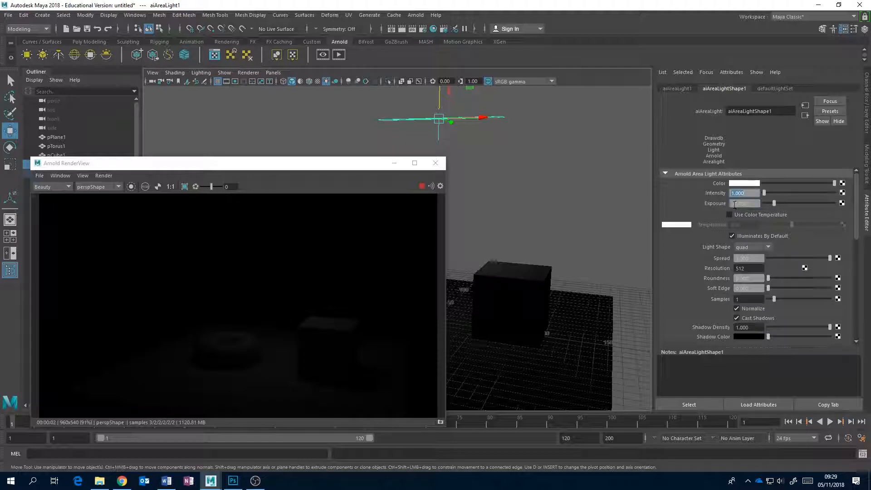
- Try orange and pale yellow tints as the area light's color, and settle on a bright saturated green
click(742, 183)
click(814, 194)
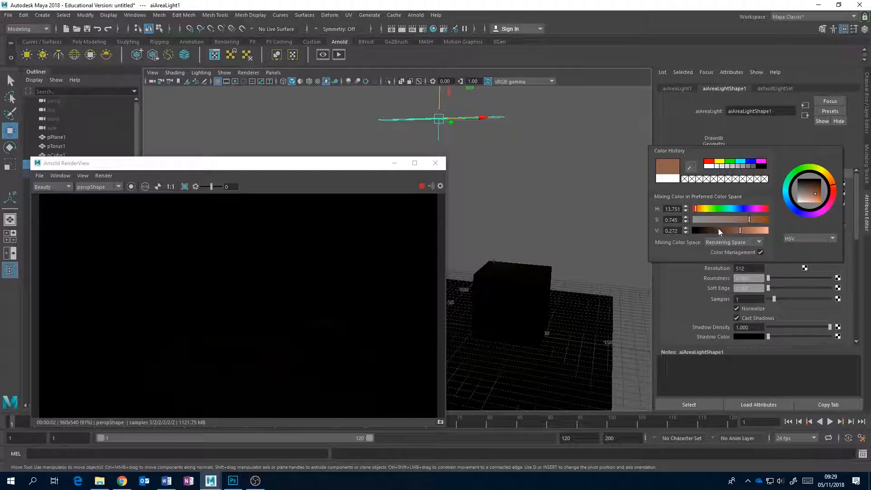
click(700, 230)
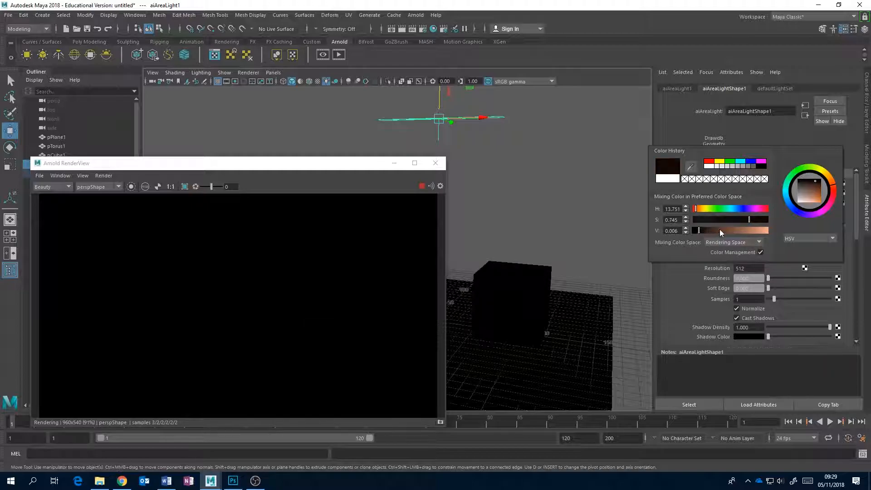
click(756, 229)
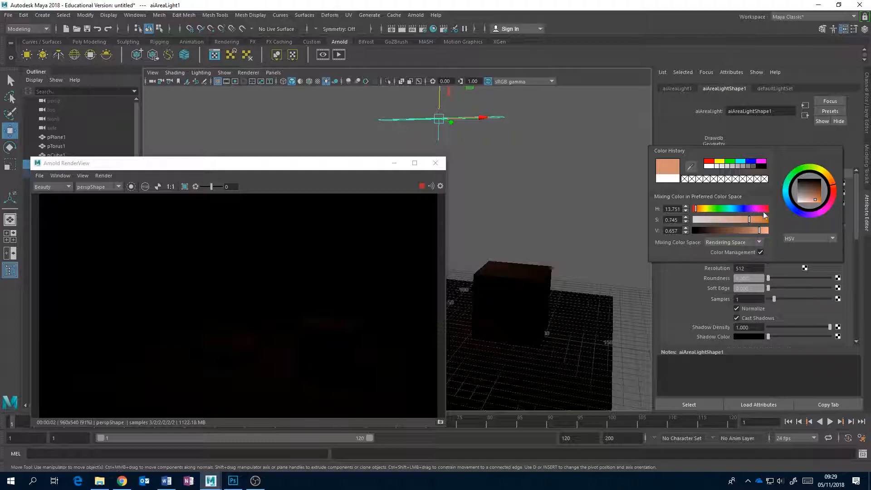
click(702, 208)
click(727, 220)
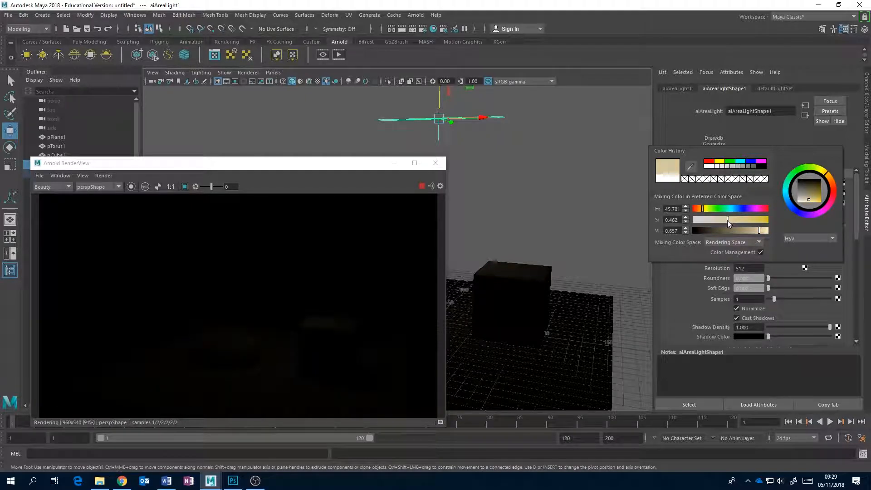
click(798, 169)
click(763, 220)
click(760, 230)
- Raise the green area light's exposure to 12 and further to 14, viewing the torus and cube render closer up
click(745, 204)
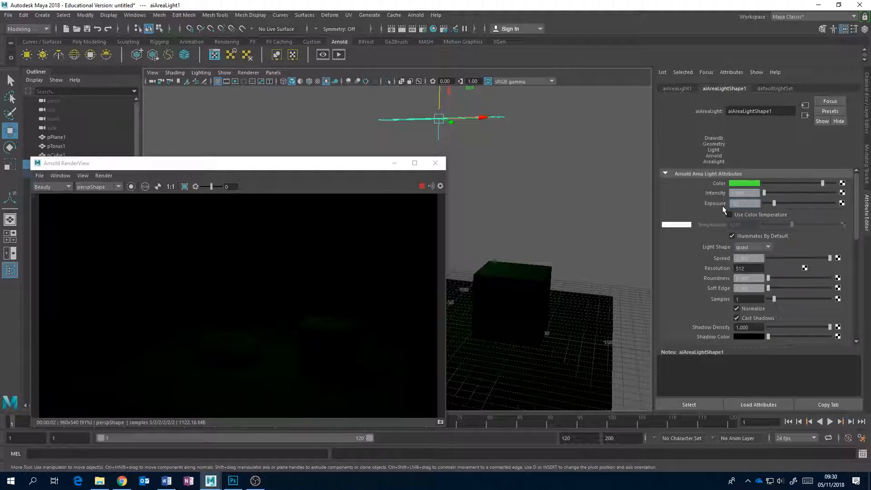
text(12)
key(Return)
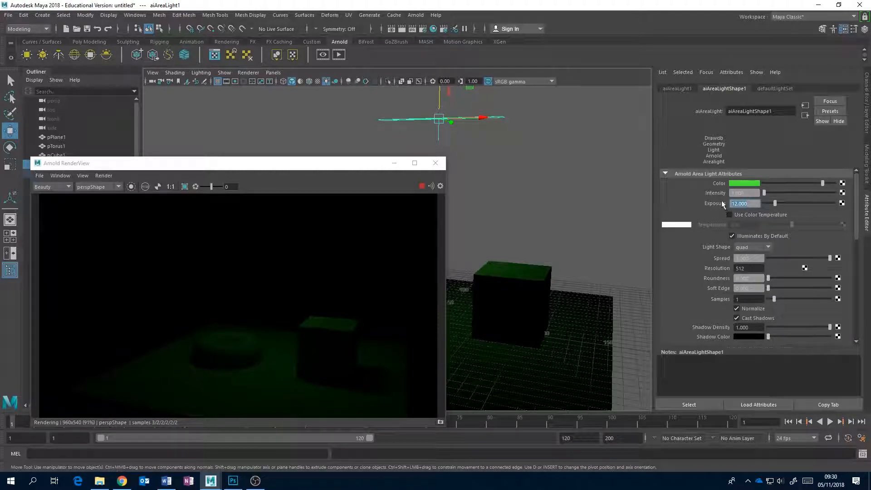
drag(348, 157, 338, 89)
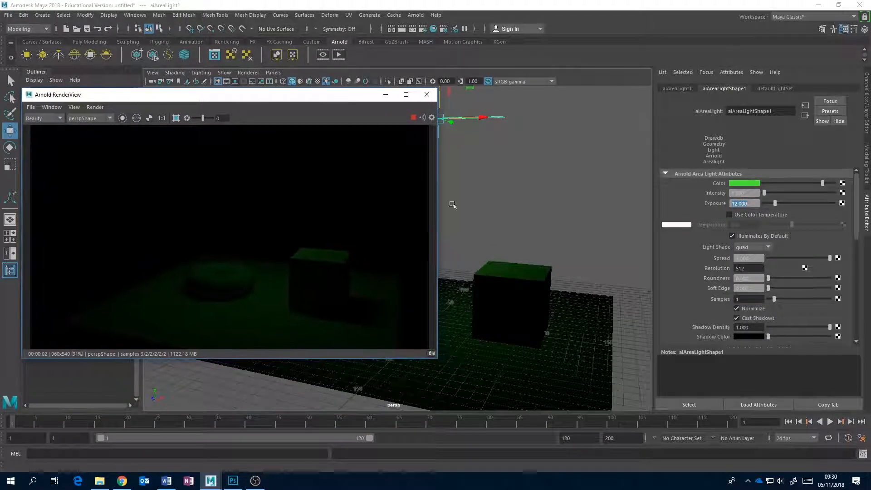
scroll(611, 302, up, 3)
scroll(610, 302, up, 1)
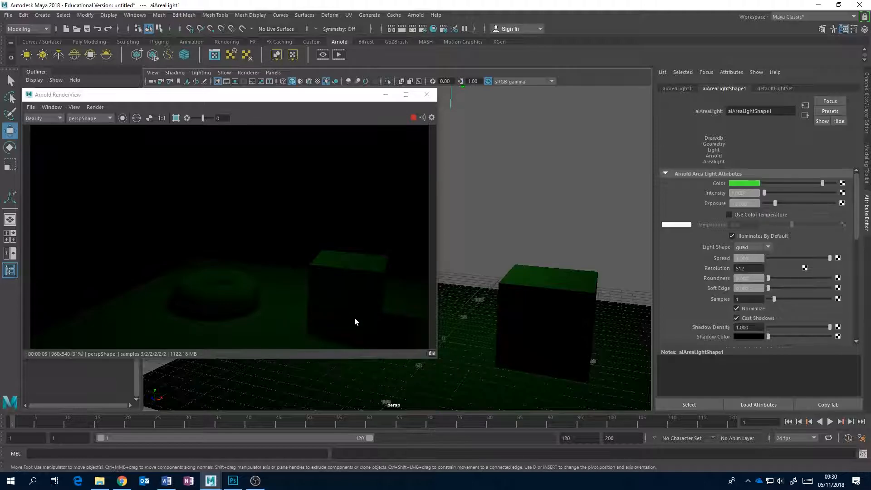
click(739, 203)
text(14)
key(Return)
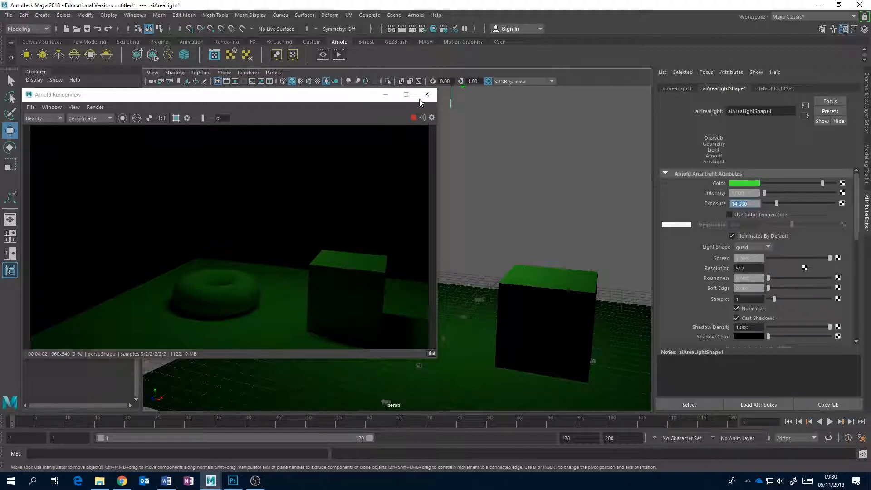
- Stop the live render, close the Arnold RenderView and bring the area light and whole plane into view
click(413, 119)
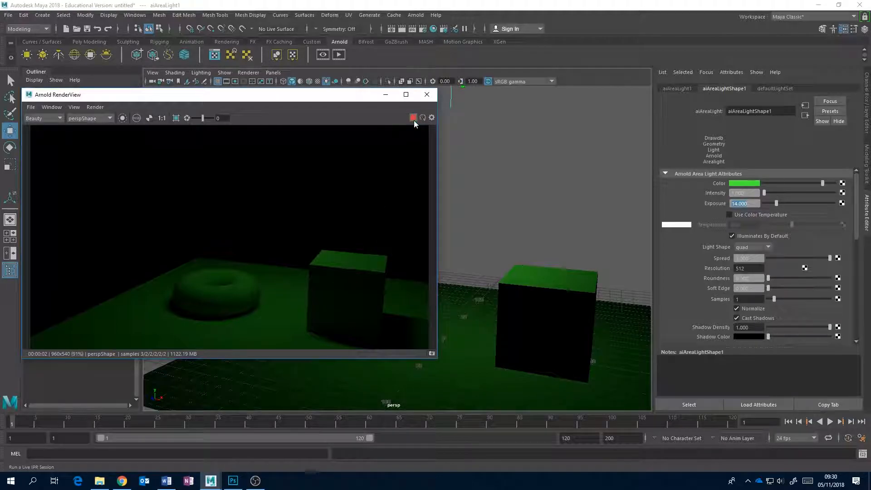
click(433, 94)
alt+drag(501, 147, 467, 213)
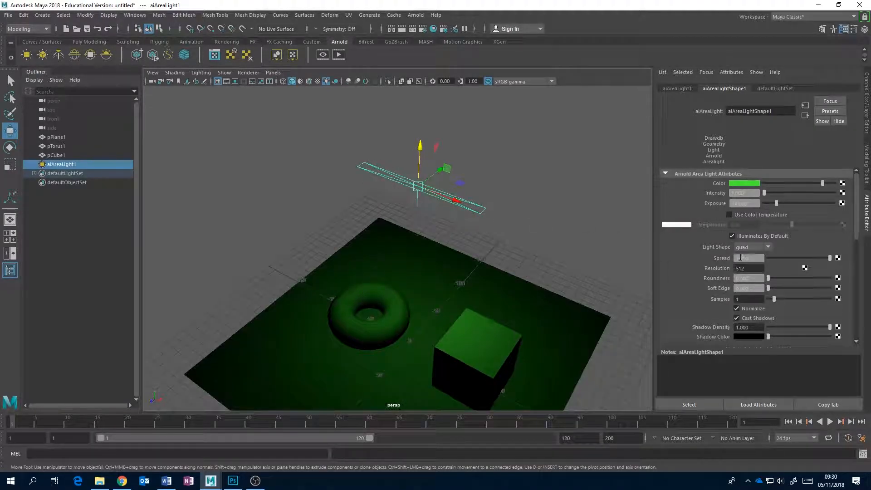
- Scale the area light along its length and width, shrinking it to a very small light
key(r)
drag(439, 171, 489, 135)
drag(440, 170, 487, 143)
drag(453, 200, 414, 196)
drag(445, 167, 429, 175)
click(452, 199)
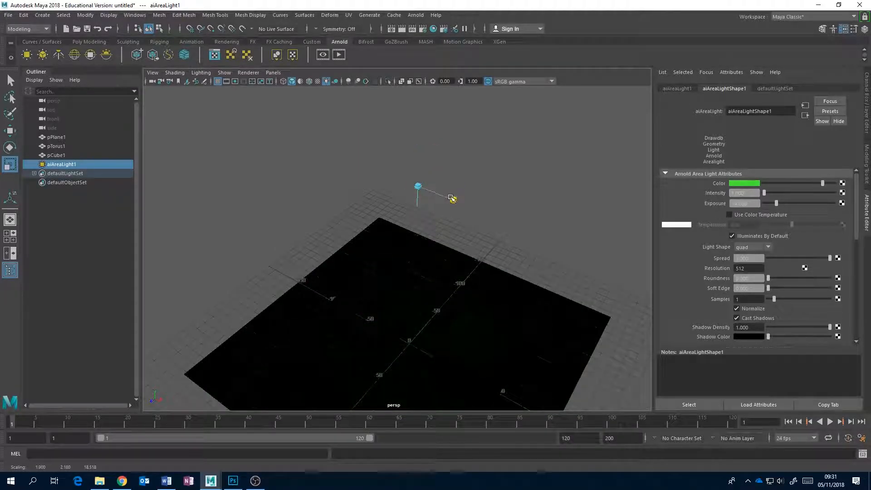
- Reopen the Arnold RenderView, restart the live render and frame the torus closely to inspect its shadow
click(416, 15)
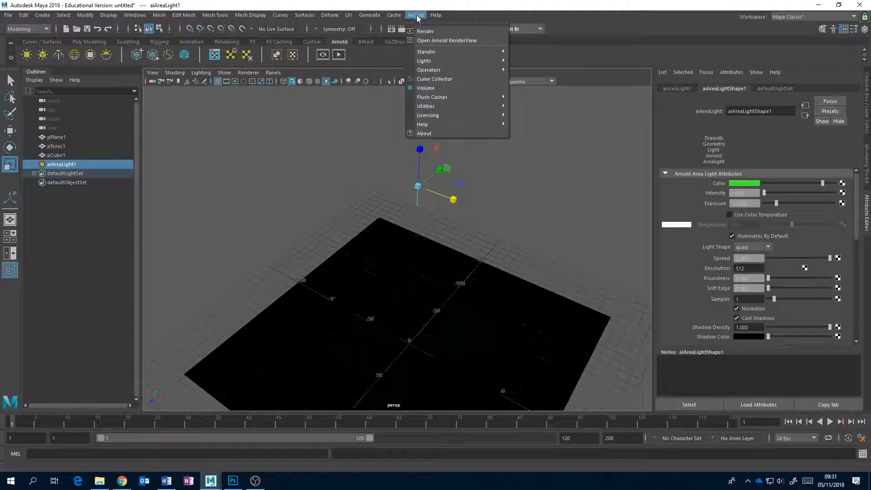
click(439, 40)
click(415, 119)
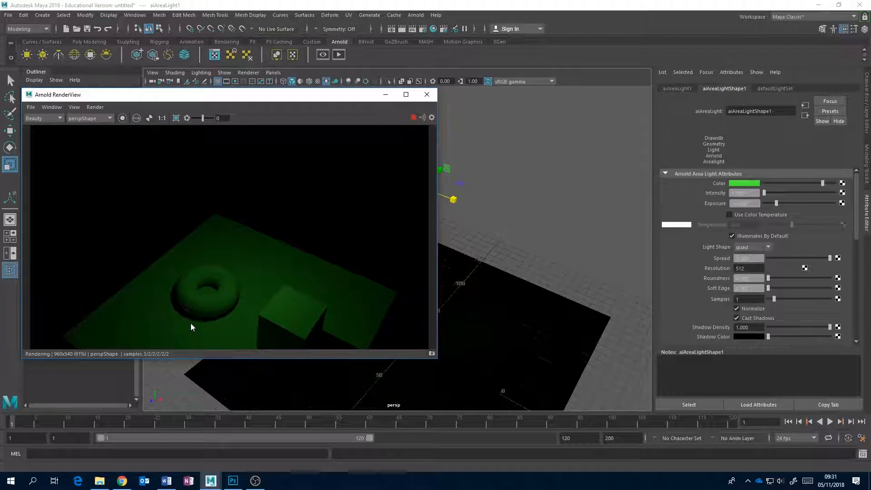
alt+middle_drag(499, 323, 610, 217)
alt+right_drag(489, 267, 646, 215)
alt+right_drag(549, 251, 625, 214)
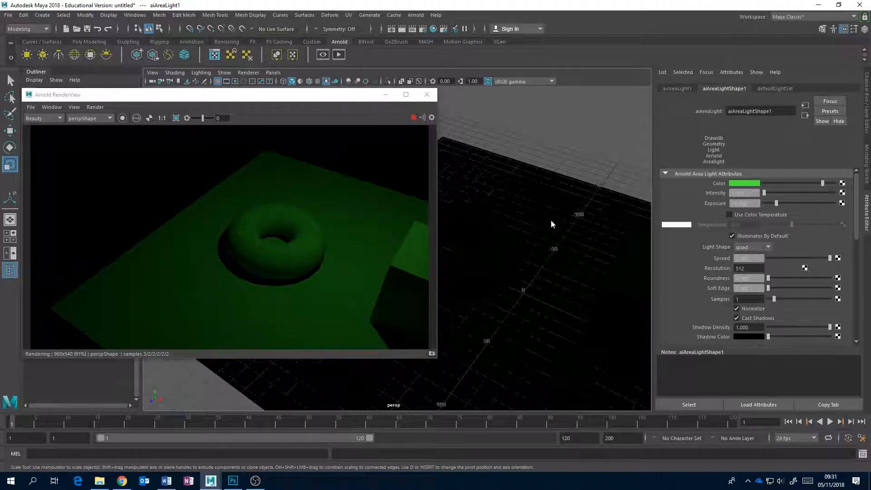
- Turn on viewport scene lighting and scale the area light up uniformly with the torus and cube in view
alt+right_drag(534, 268, 617, 224)
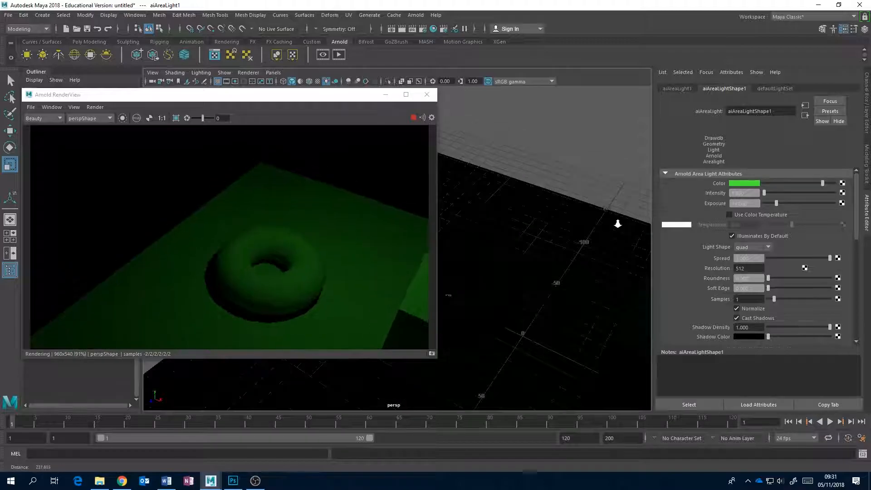
alt+right_drag(545, 241, 502, 248)
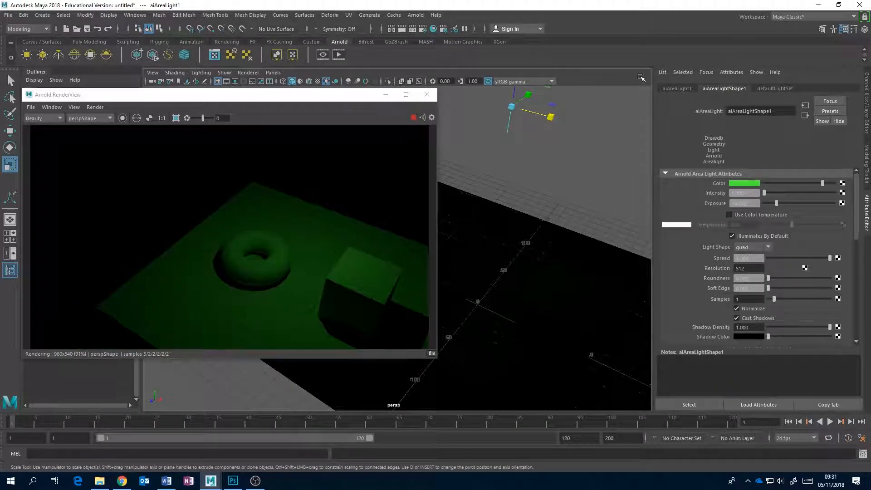
key(7)
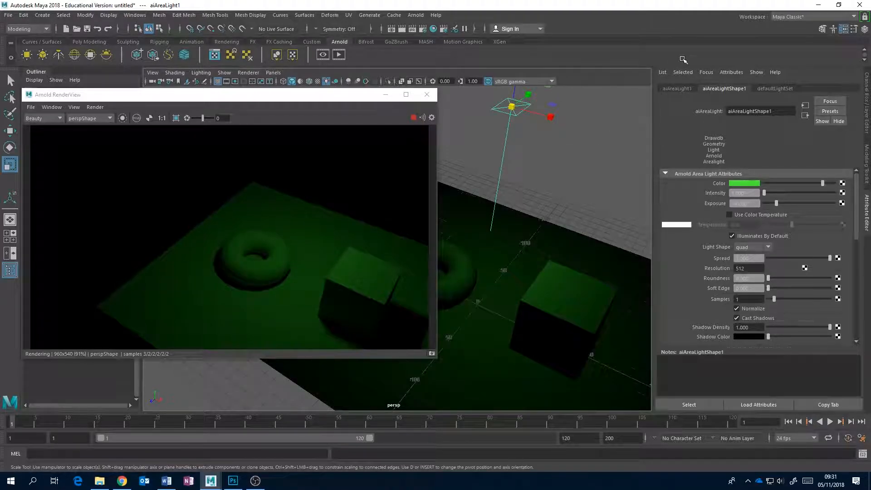
drag(511, 107, 682, 59)
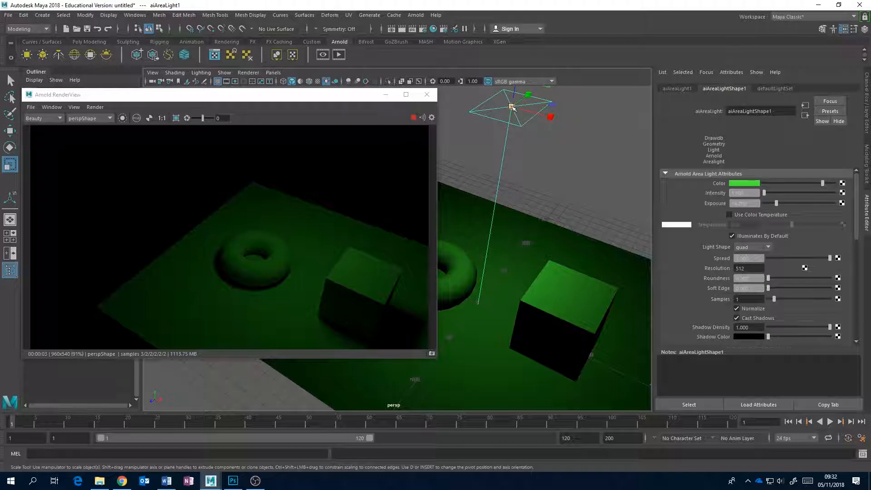
click(512, 107)
- Test the area light's spread at minimum and maximum in the live render, settling on a narrow, spotlight-like spread
drag(830, 258, 763, 258)
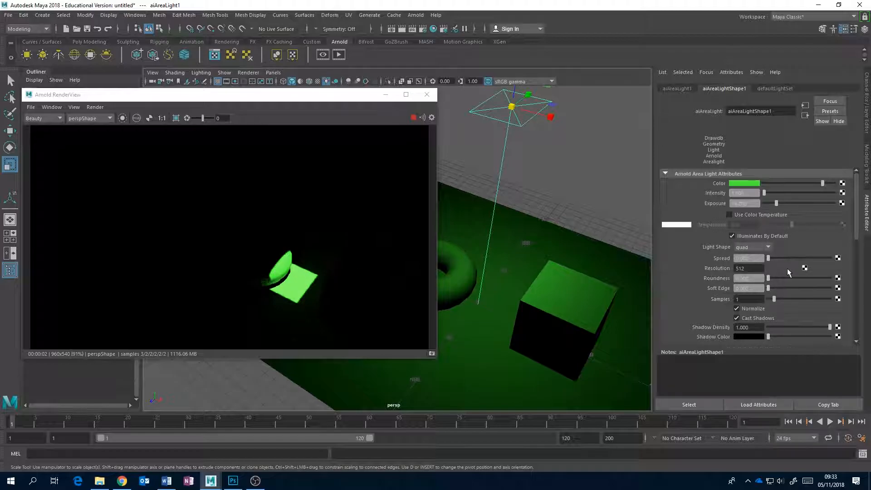
drag(771, 258, 779, 255)
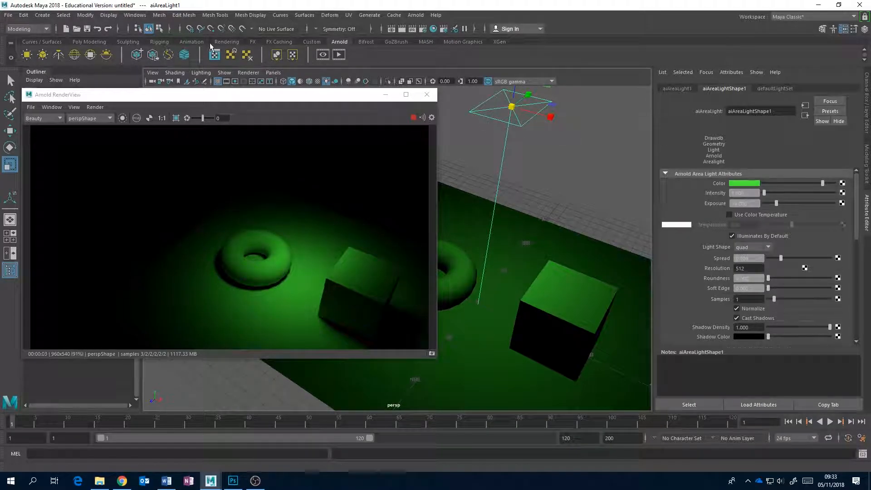
click(223, 41)
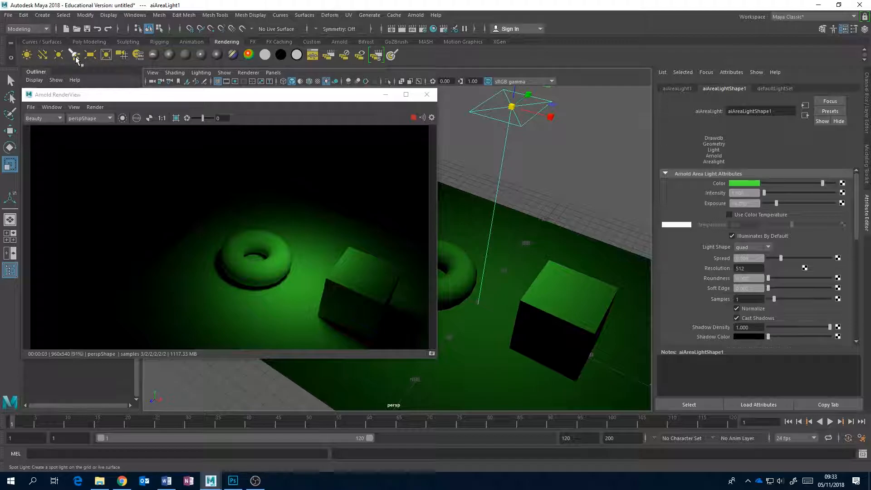
click(338, 41)
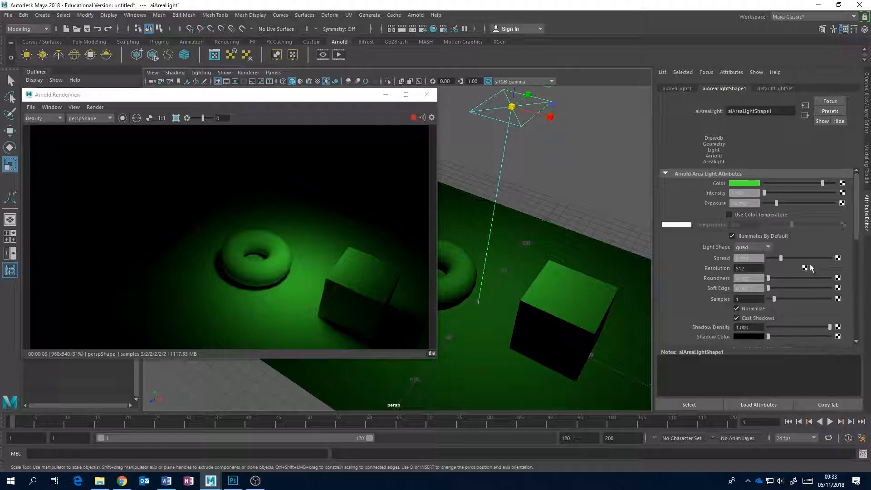
drag(780, 258, 829, 258)
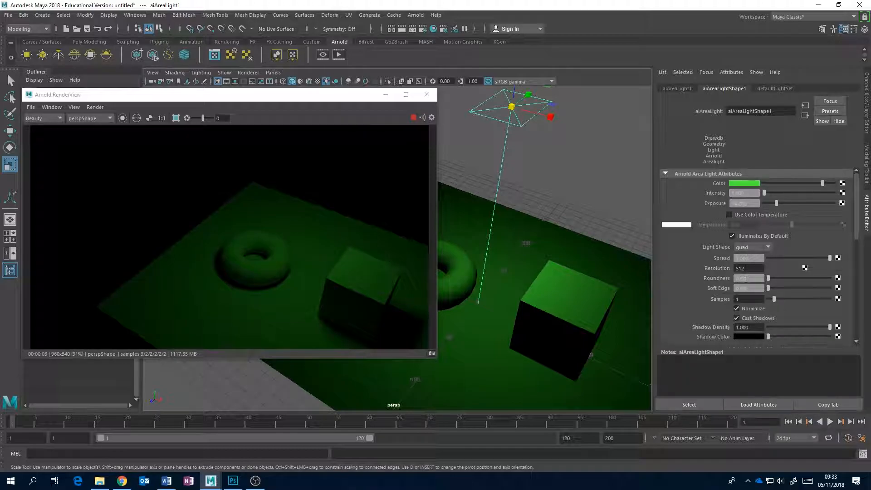
drag(828, 258, 778, 255)
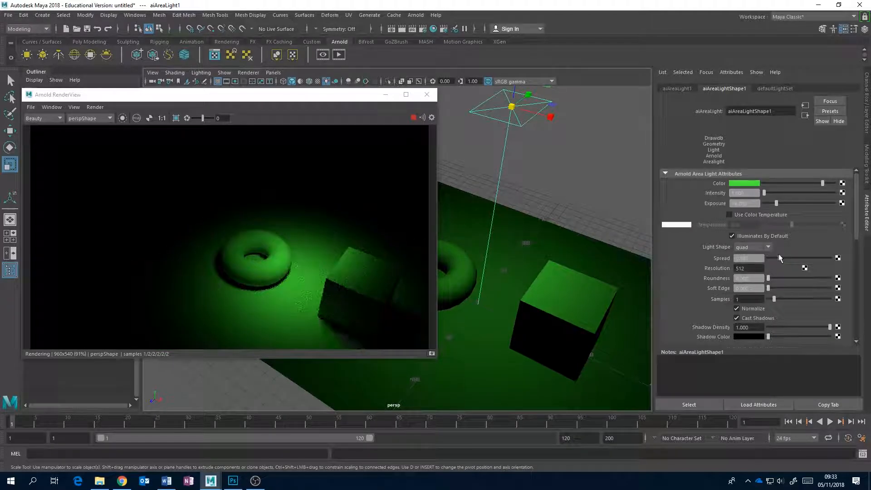
- Try a high soft edge on the area light and return it to zero
drag(768, 288, 829, 287)
drag(814, 288, 736, 295)
mouse_move(769, 288)
mouse_down()
mouse_move(829, 278)
mouse_move(767, 278)
mouse_move(758, 287)
mouse_up()
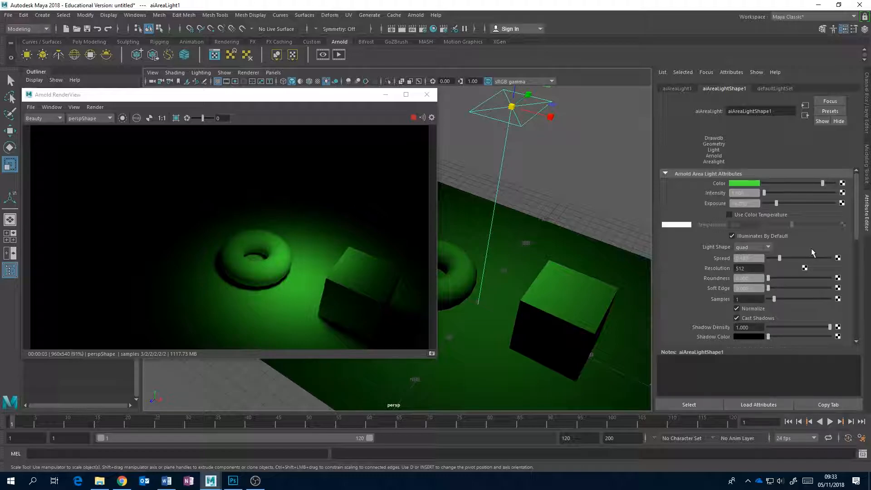
- Turn the area light's shadow casting off and back on, and review its volumetric shadow and visibility attributes
mouse_move(856, 209)
mouse_down()
mouse_move(857, 226)
mouse_move(855, 217)
mouse_up()
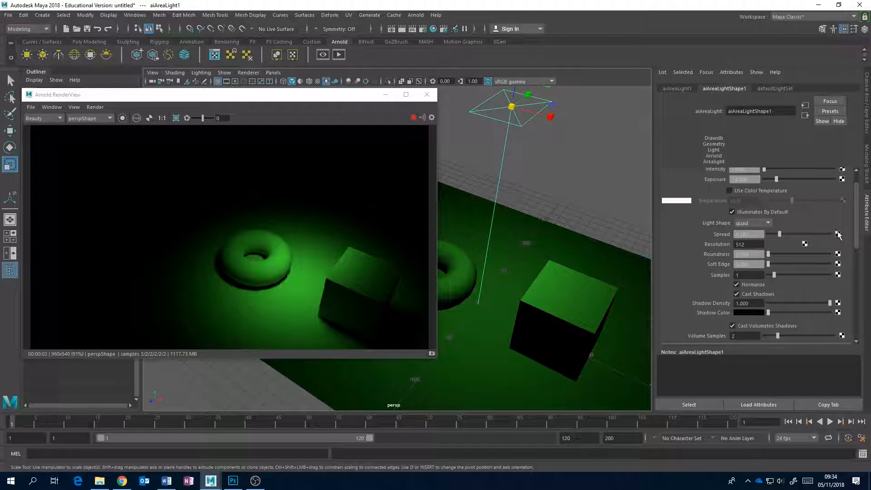
drag(856, 219, 856, 232)
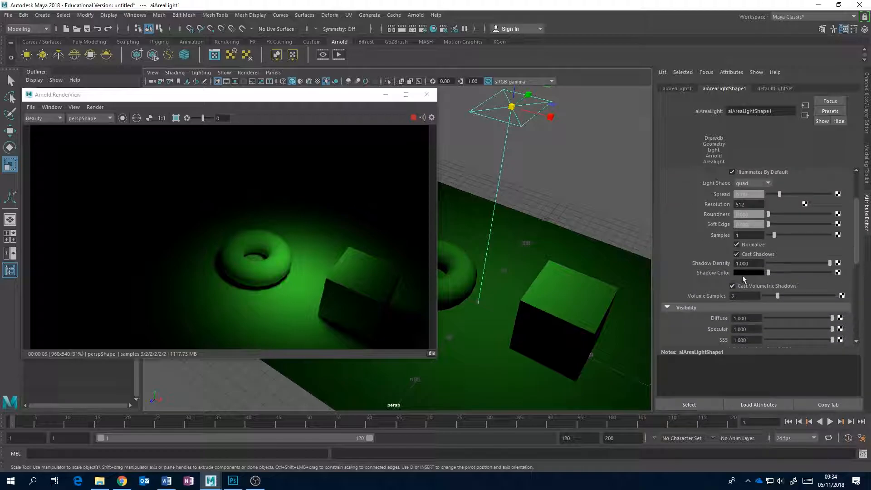
click(736, 254)
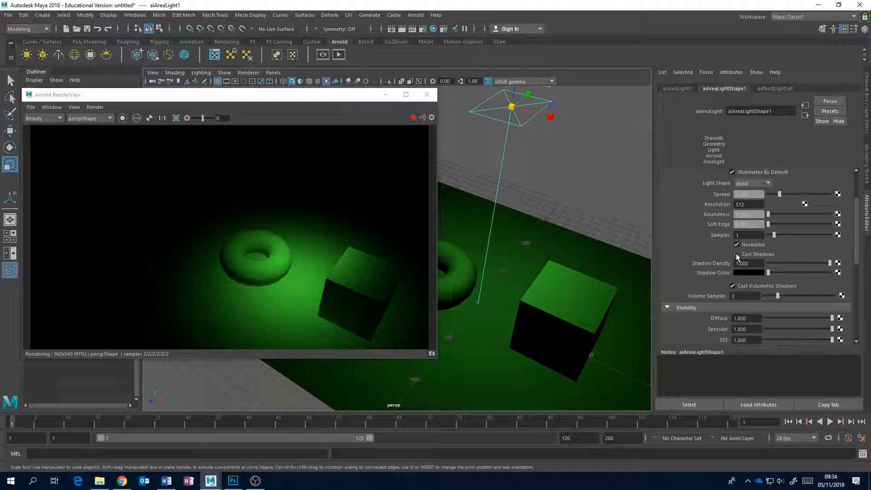
click(736, 254)
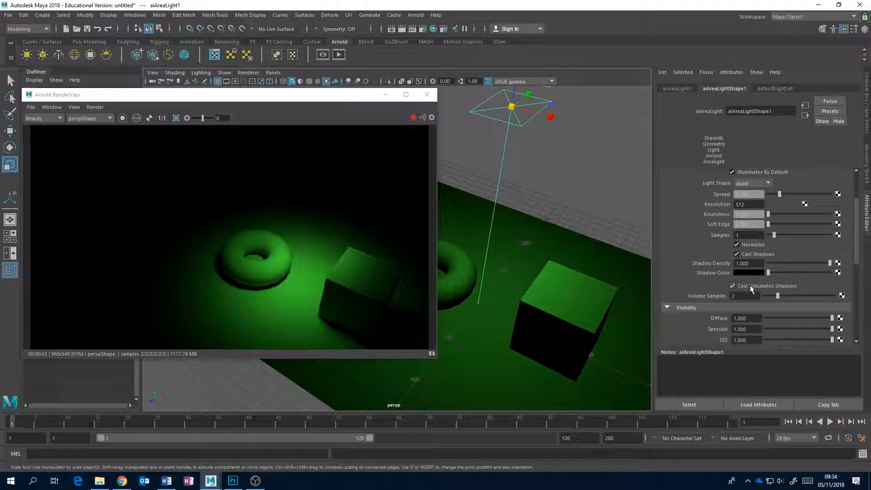
mouse_move(855, 232)
mouse_down()
mouse_move(854, 273)
mouse_move(852, 248)
mouse_up()
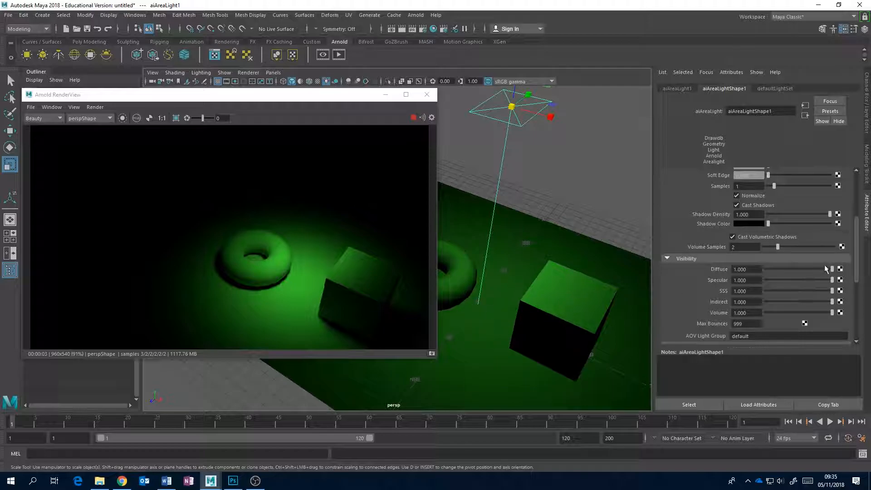
drag(856, 260, 858, 211)
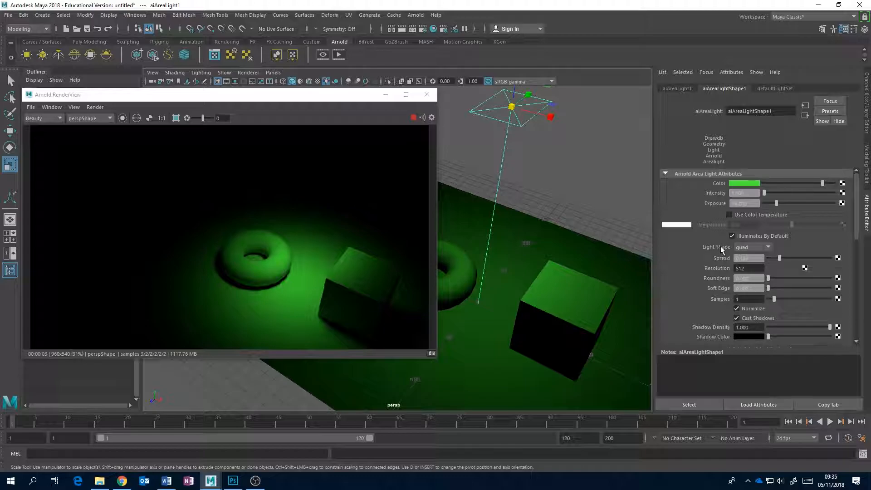
- Change the area light's shape to cylinder and scale it down into a slender tube above the plane
click(769, 247)
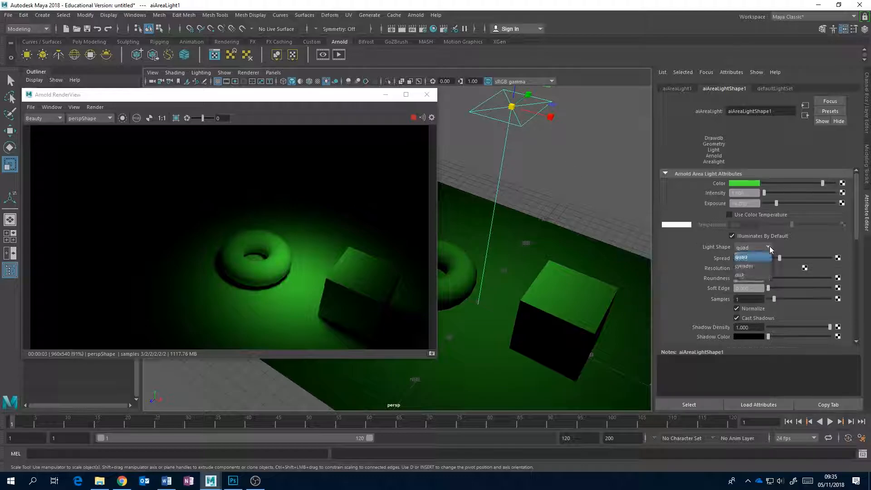
click(749, 267)
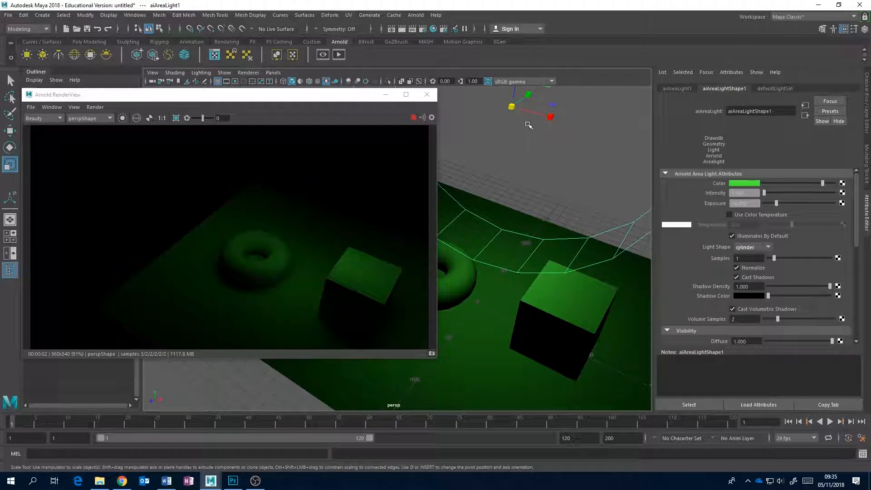
click(426, 136)
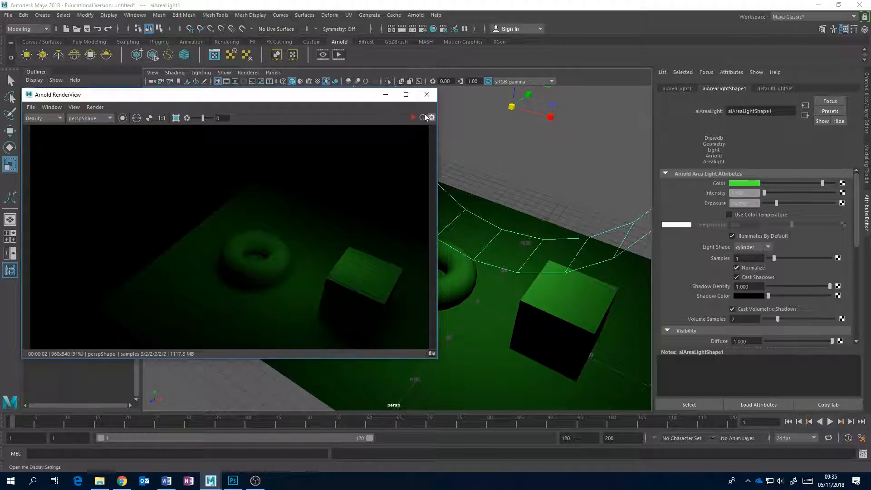
drag(347, 99, 303, 118)
alt+drag(521, 163, 538, 167)
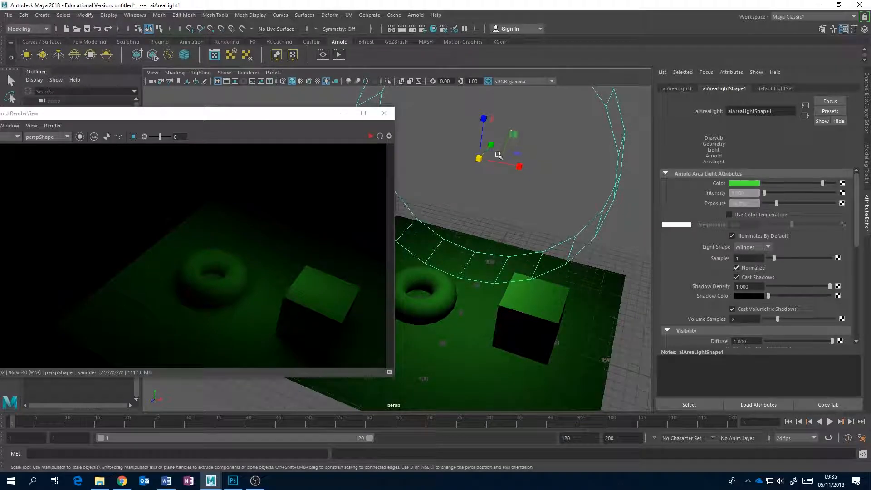
mouse_move(514, 135)
mouse_down()
mouse_move(497, 141)
mouse_move(532, 141)
mouse_move(516, 142)
mouse_move(510, 159)
mouse_move(546, 152)
mouse_move(521, 164)
mouse_move(542, 155)
mouse_move(507, 138)
mouse_up()
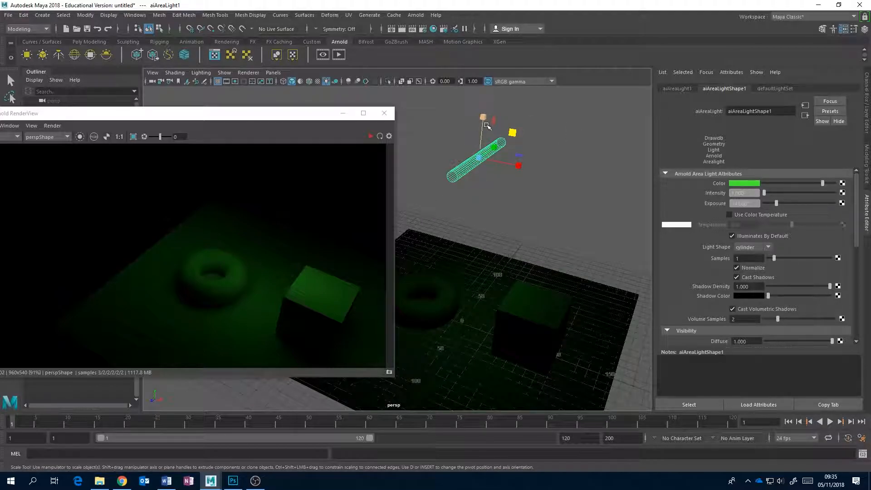
- Lower the cylinder light toward the torus and cube, and rotate it about its X axis
key(w)
drag(482, 123, 472, 170)
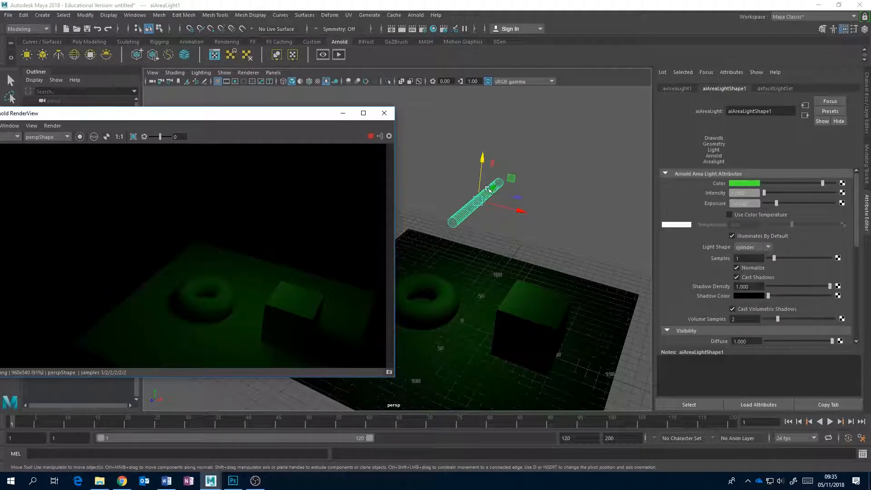
key(e)
mouse_move(476, 166)
mouse_down()
mouse_move(469, 169)
mouse_move(485, 160)
mouse_move(474, 177)
mouse_up()
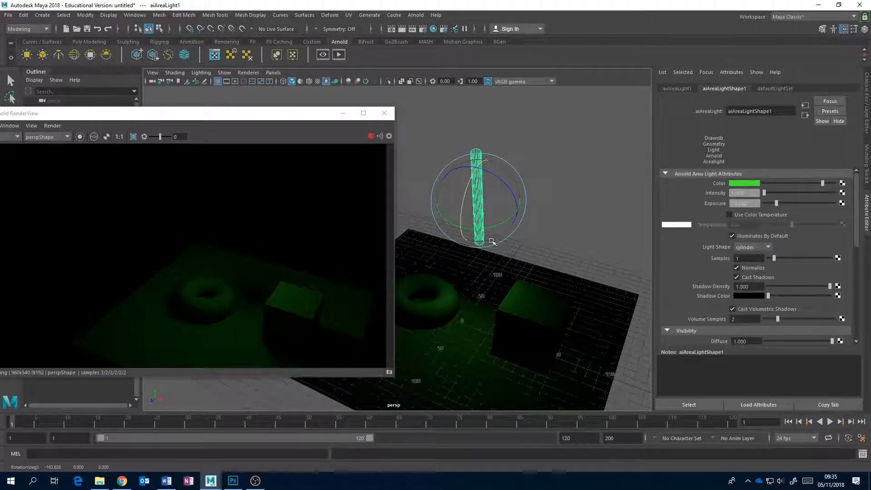
drag(478, 156, 457, 211)
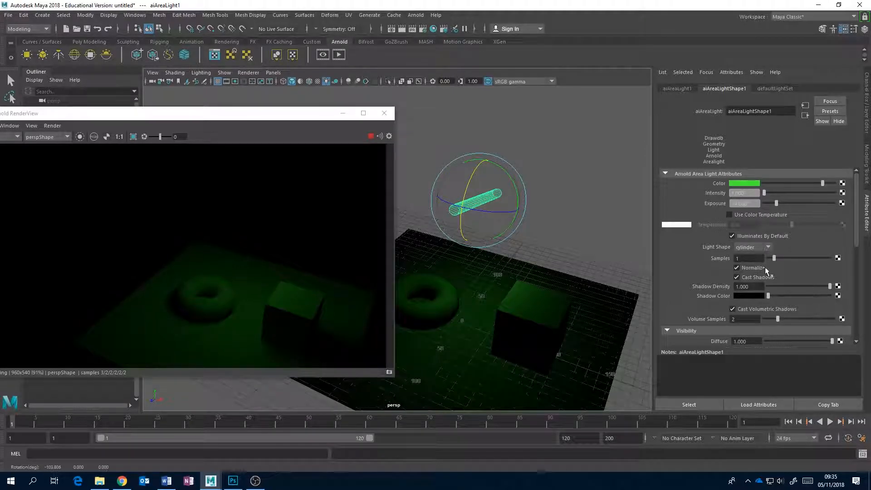
- Compare the disk light shape in the live render, and set the area light's shape back to quad
click(770, 247)
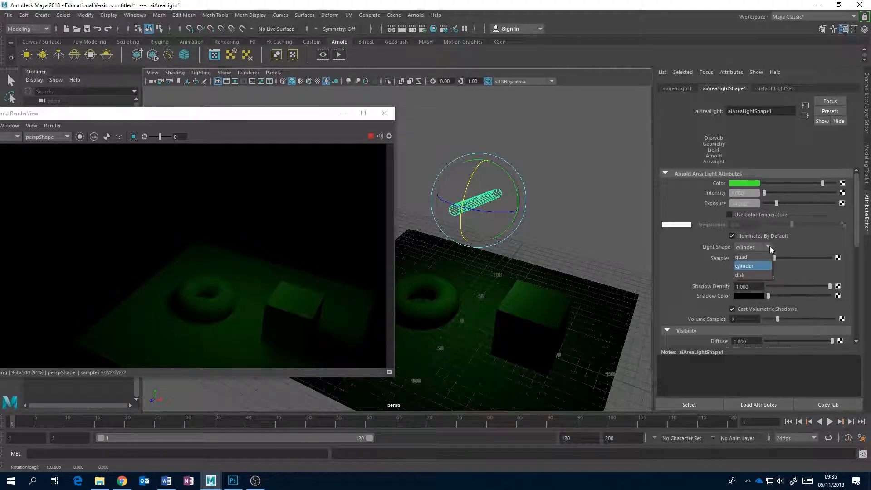
click(752, 275)
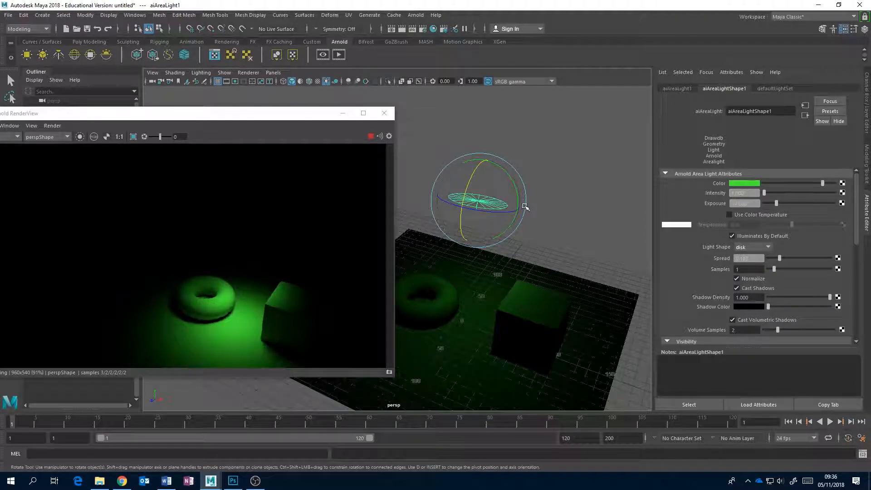
click(767, 248)
click(741, 257)
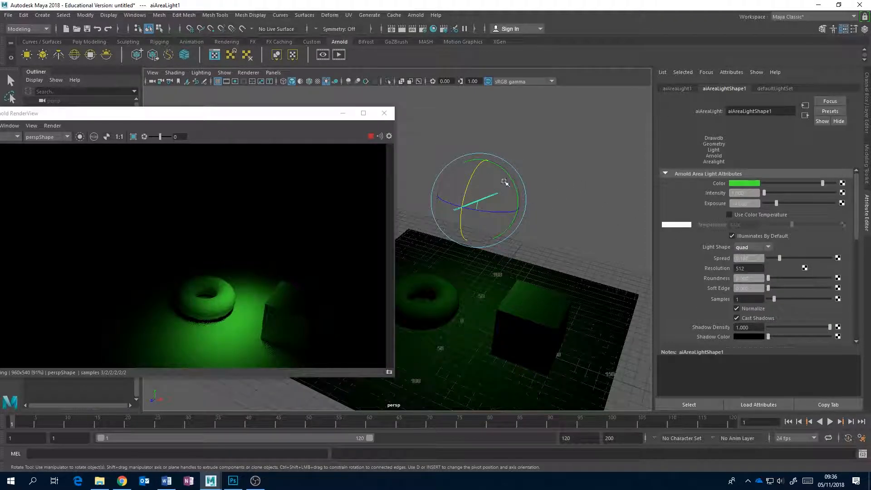
- Close the Arnold RenderView and delete the area light from the scene
drag(298, 116, 322, 134)
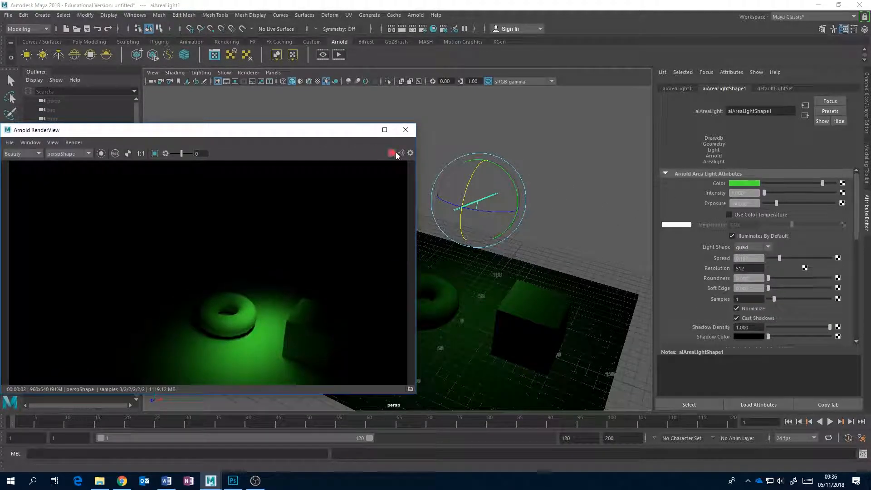
click(407, 130)
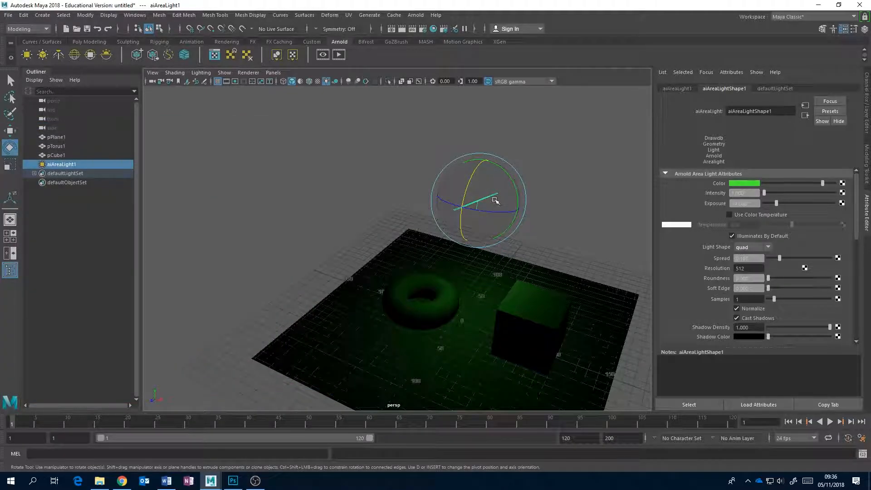
alt+drag(547, 168, 535, 181)
click(550, 165)
click(508, 214)
key(Delete)
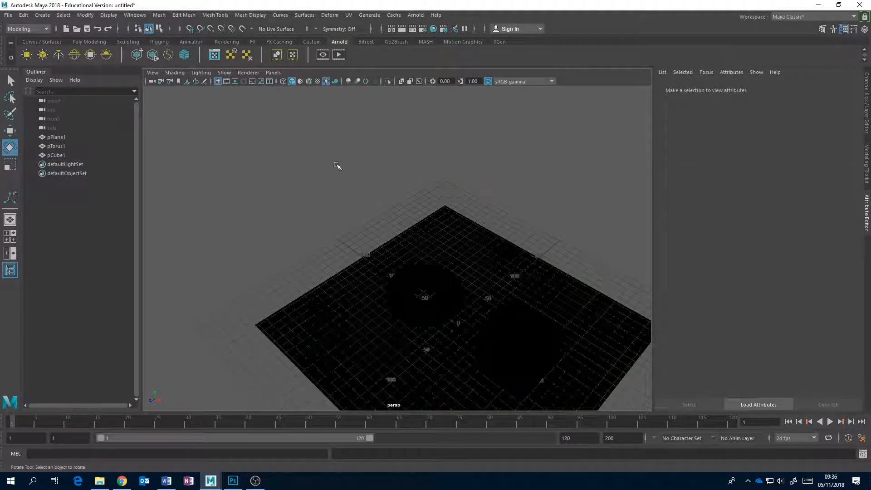
- Select the torus on the plane and convert it into an Arnold mesh light
alt+drag(419, 224, 388, 221)
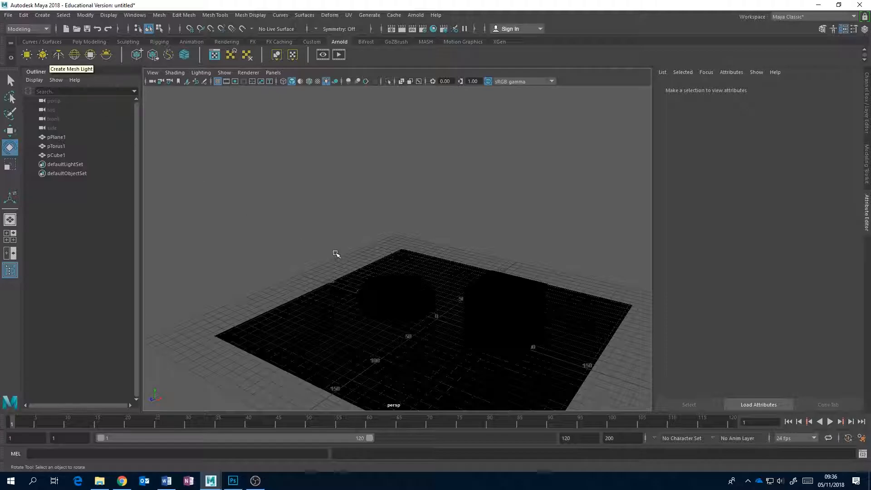
scroll(420, 288, up, 5)
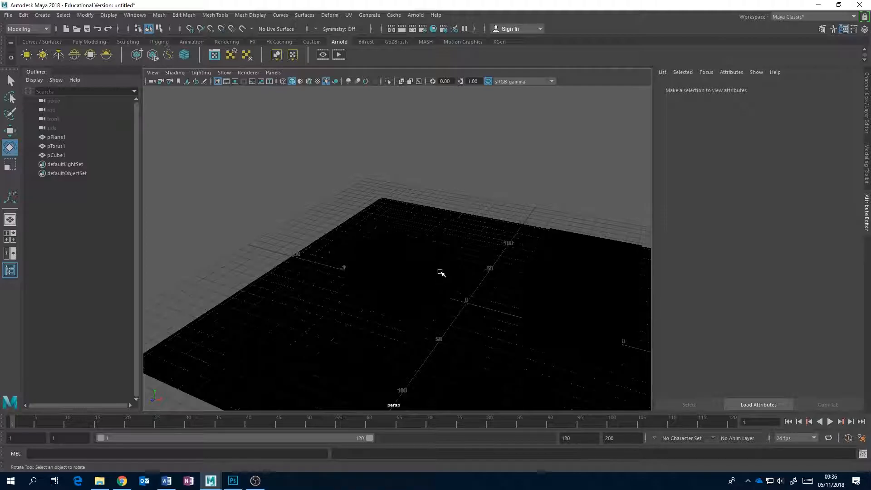
click(435, 285)
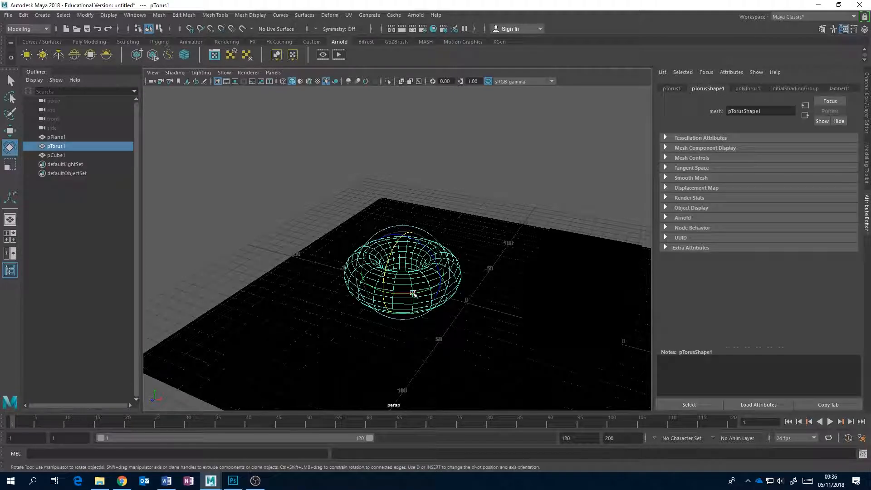
click(296, 309)
click(573, 318)
click(424, 291)
click(42, 55)
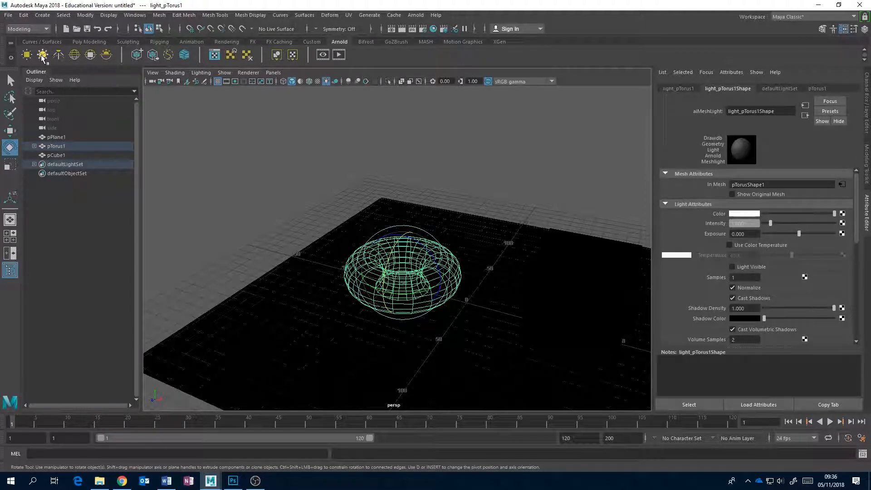
- Open the Arnold RenderView and start a live render of the scene lit by the torus mesh light
click(34, 146)
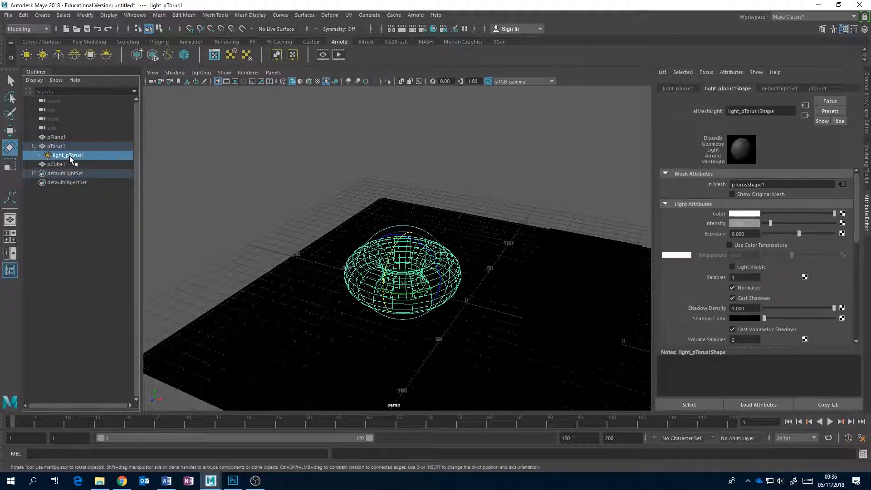
alt+drag(366, 258, 384, 258)
click(415, 15)
click(431, 39)
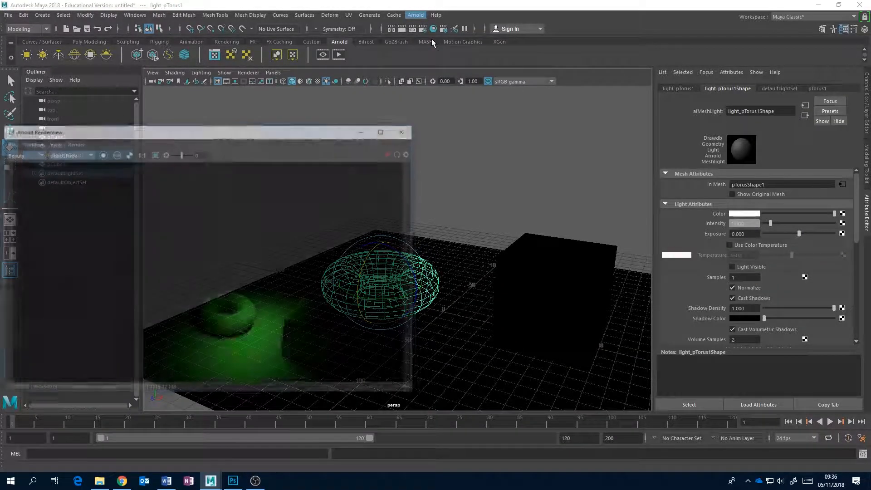
click(393, 152)
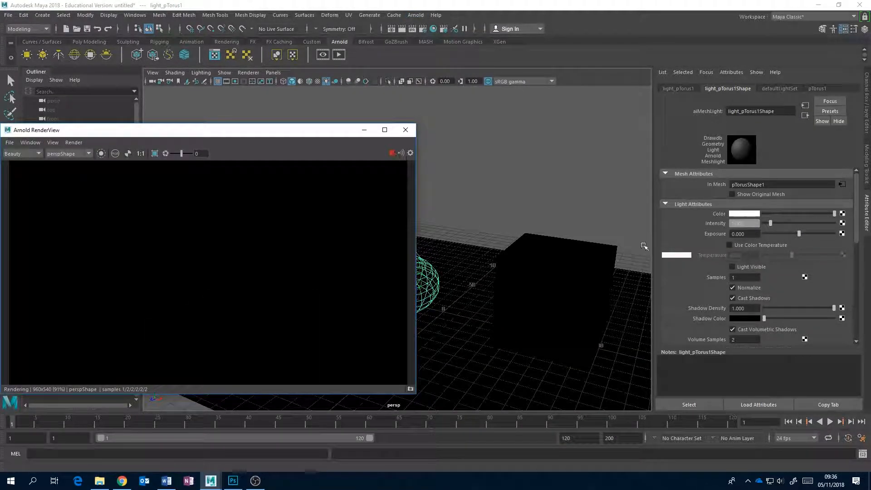
- Set the mesh light's exposure to 10 and make the light itself visible in the render
click(726, 237)
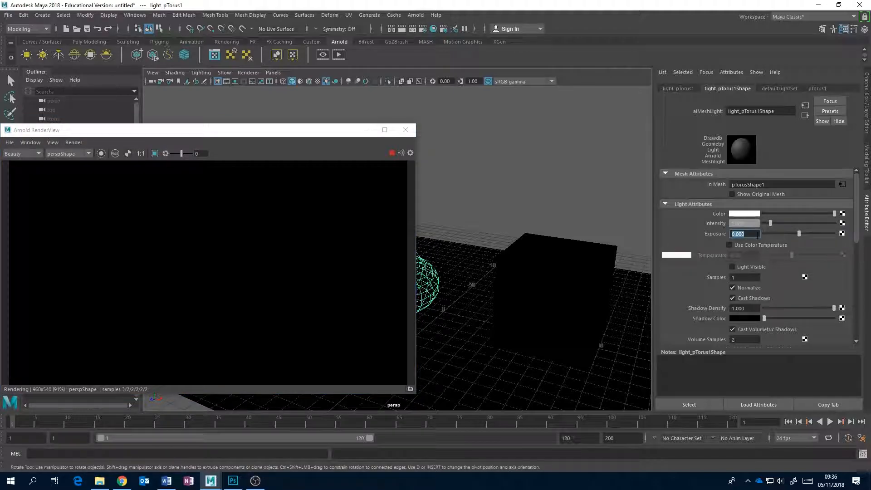
text(10)
key(Return)
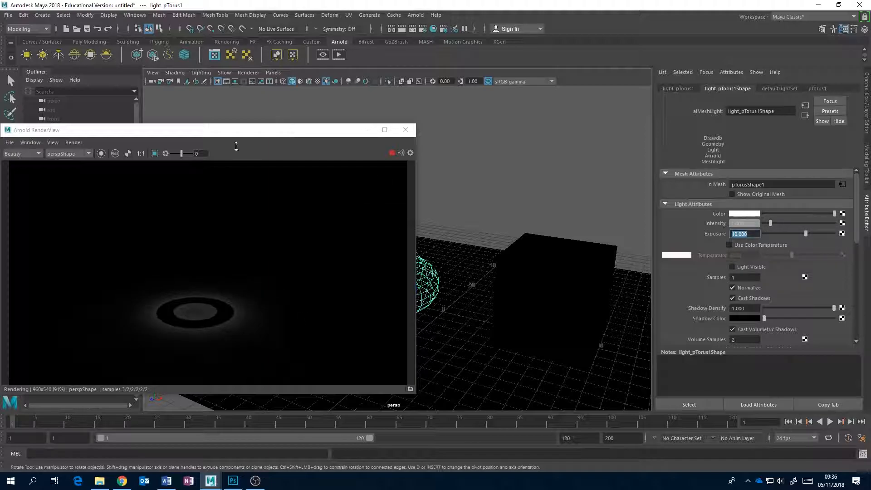
drag(330, 132, 255, 146)
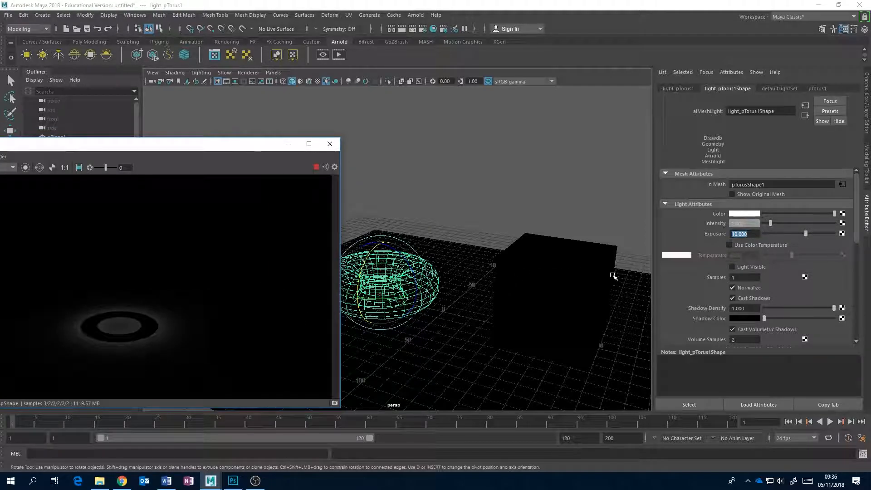
click(731, 266)
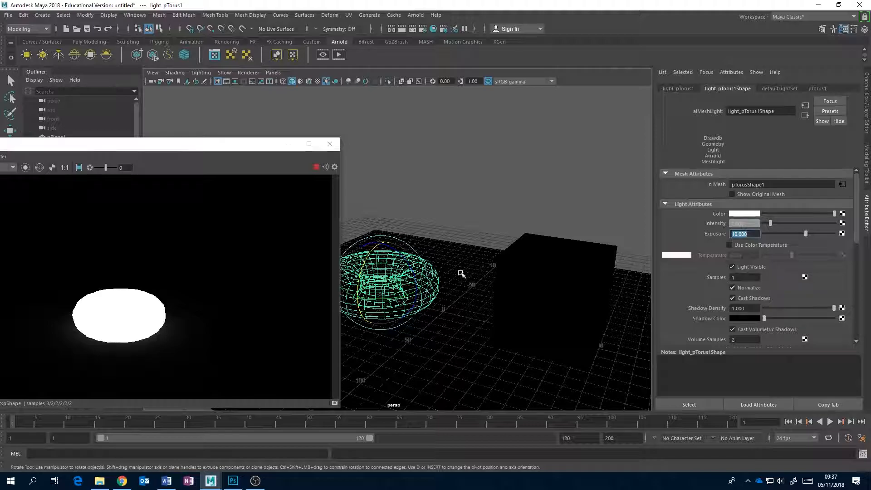
alt+drag(470, 275, 472, 278)
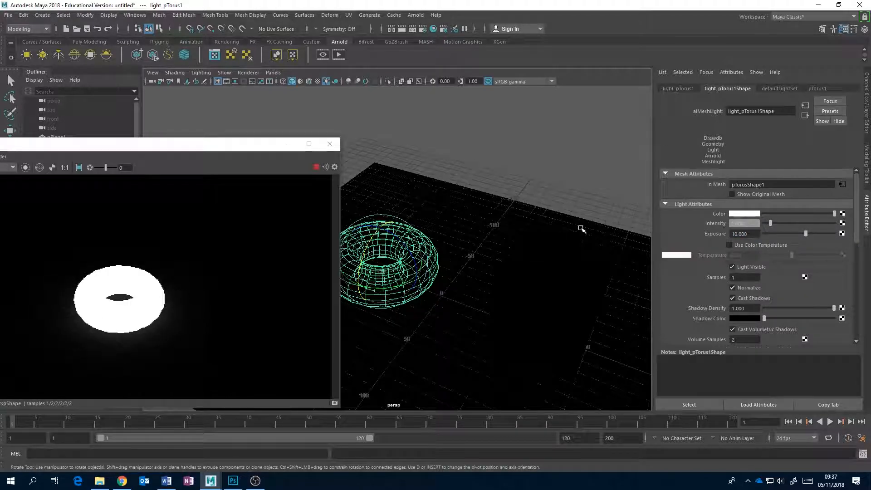
- Change the mesh light's colour to red
click(741, 213)
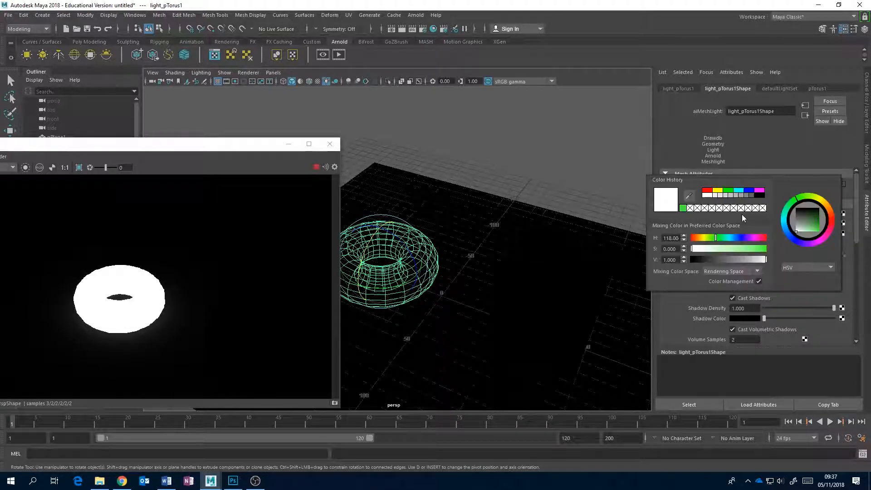
click(812, 223)
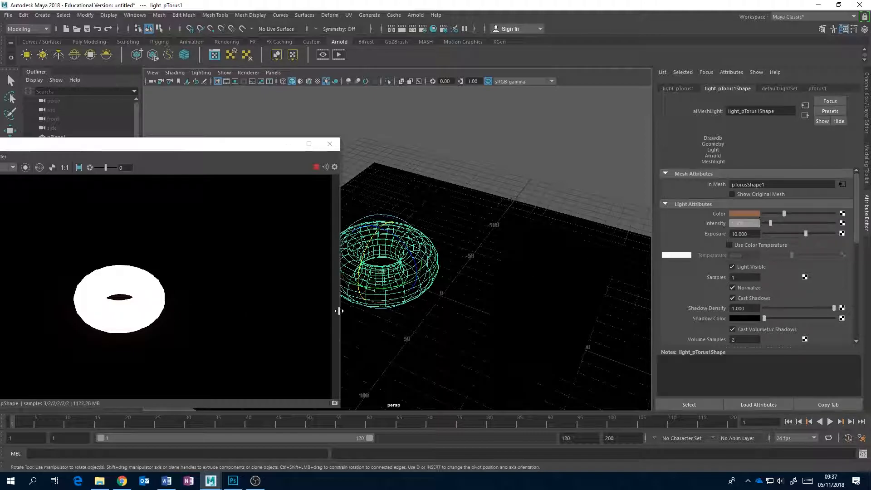
click(751, 206)
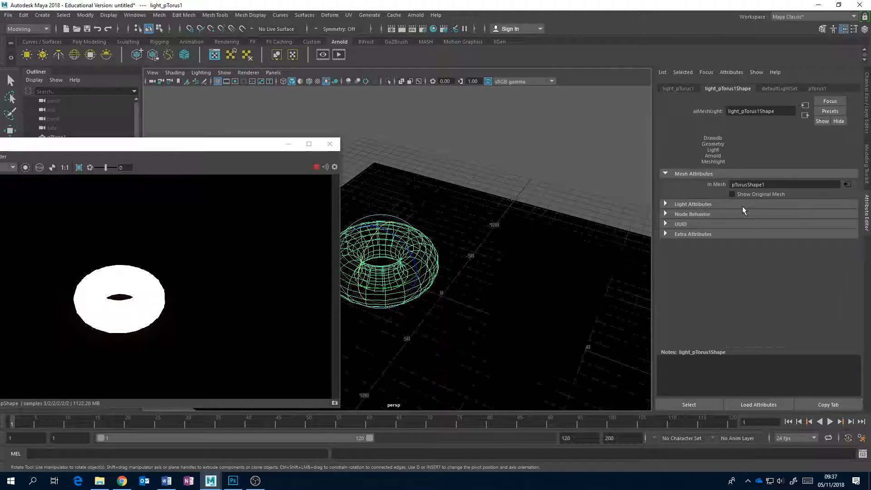
click(742, 205)
click(742, 214)
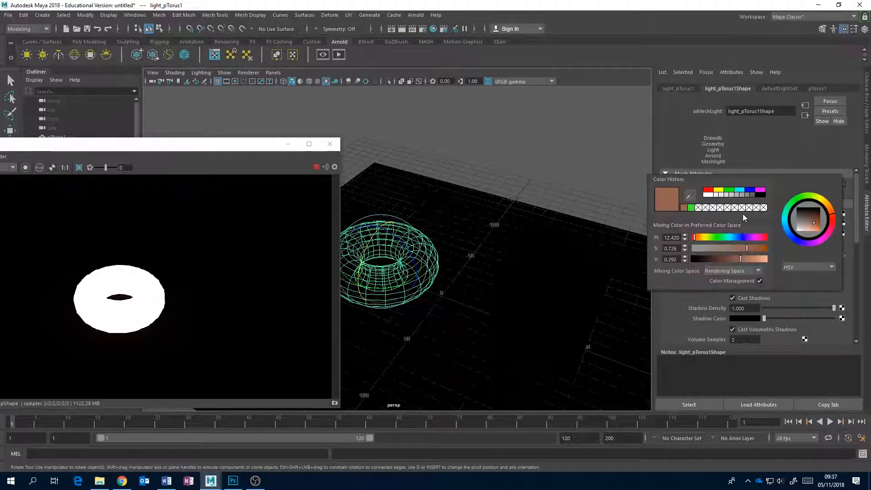
click(709, 190)
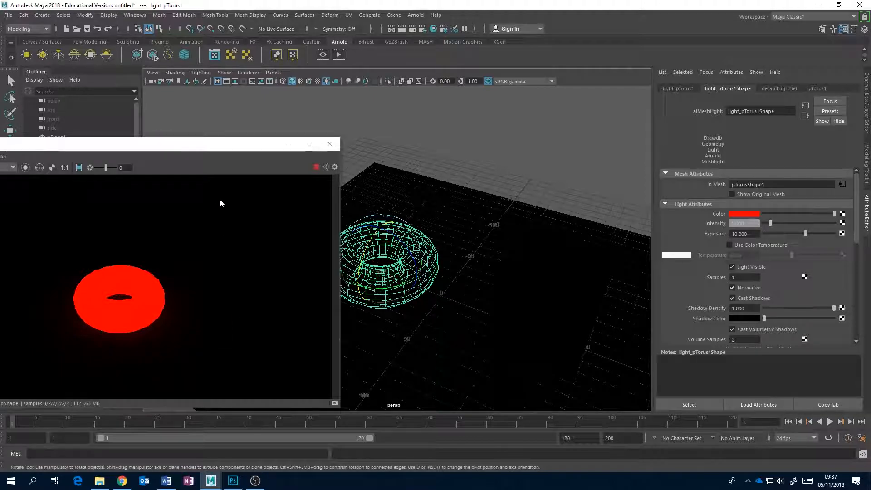
- Raise the mesh light's exposure to 15
drag(215, 148, 323, 164)
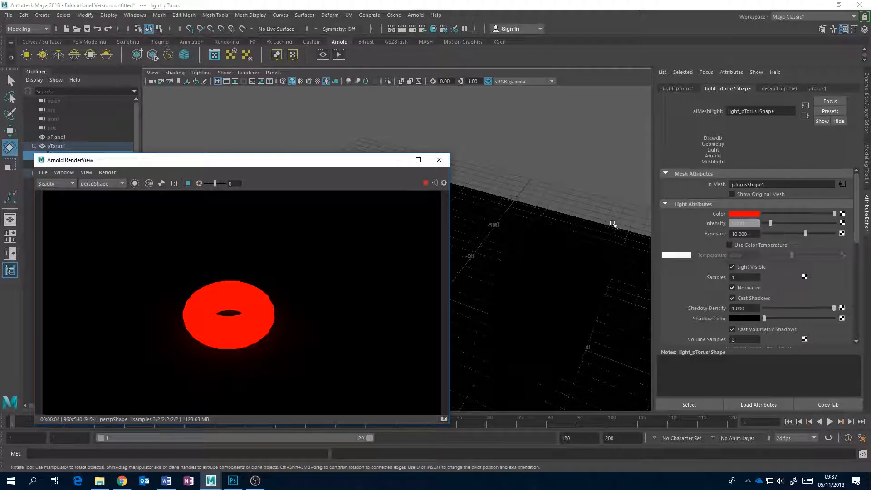
drag(748, 234, 731, 235)
text(15)
key(Return)
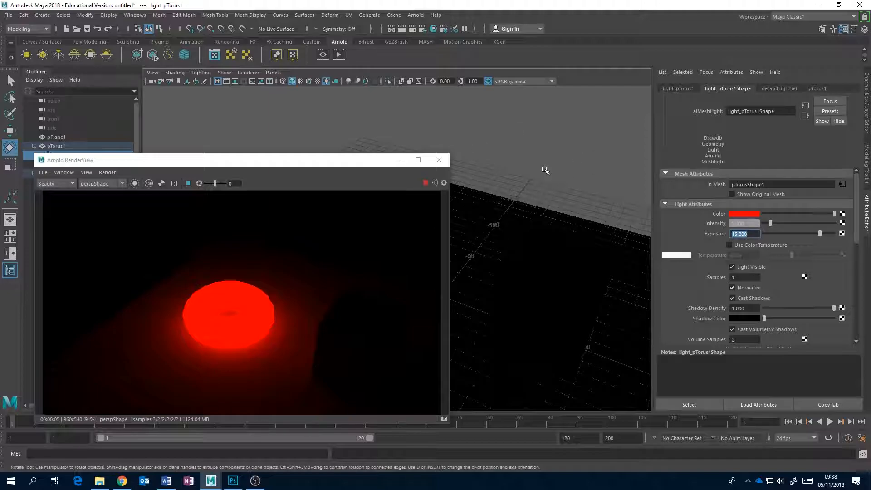
- Close the Arnold RenderView and delete the mesh light parented under the torus
click(426, 183)
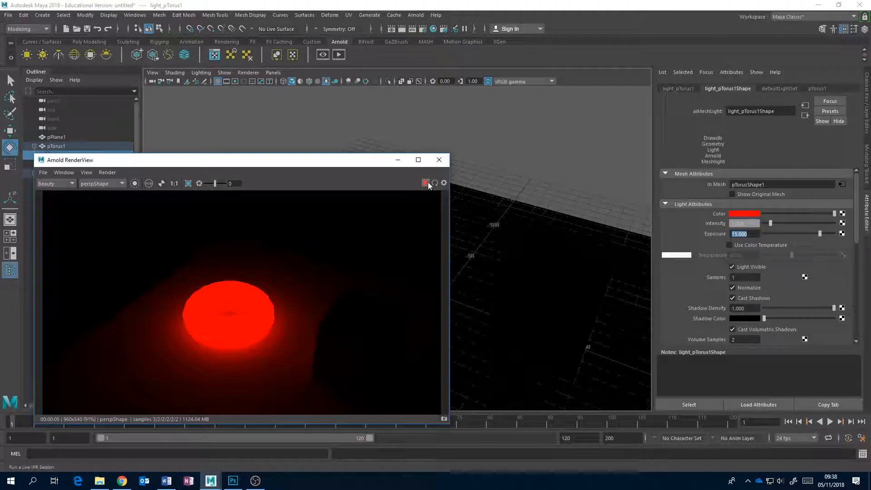
click(440, 162)
click(61, 165)
click(61, 157)
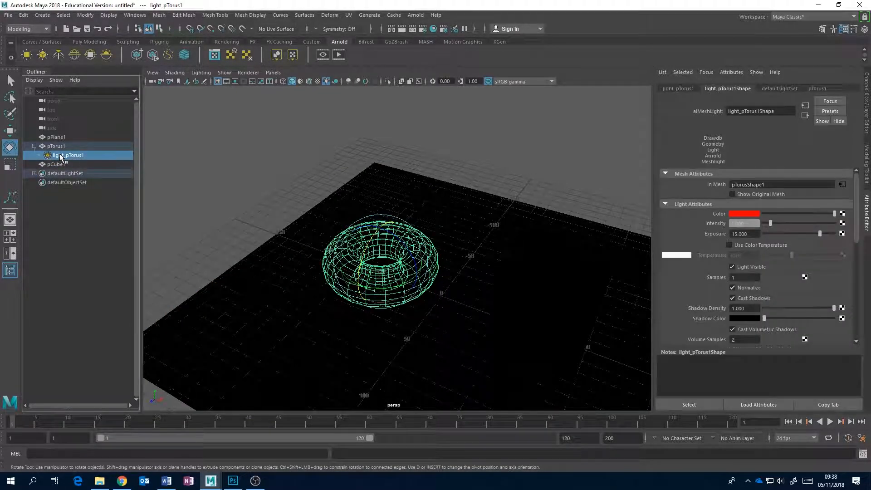
key(Delete)
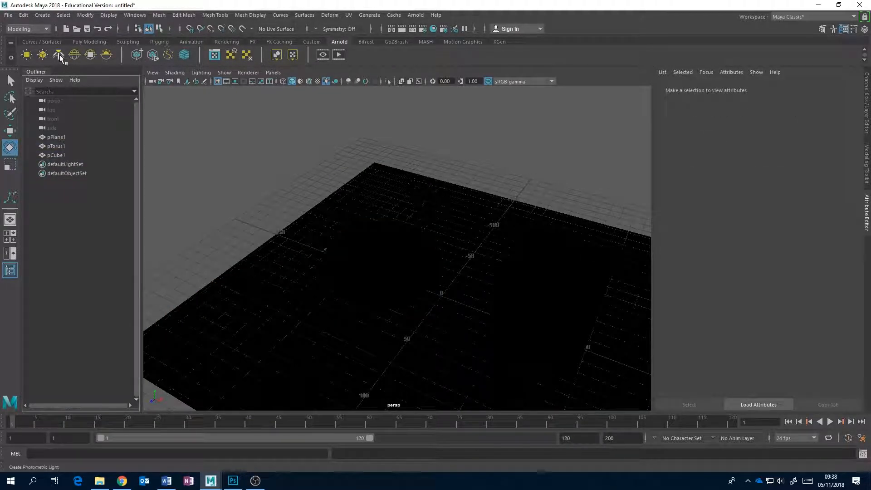
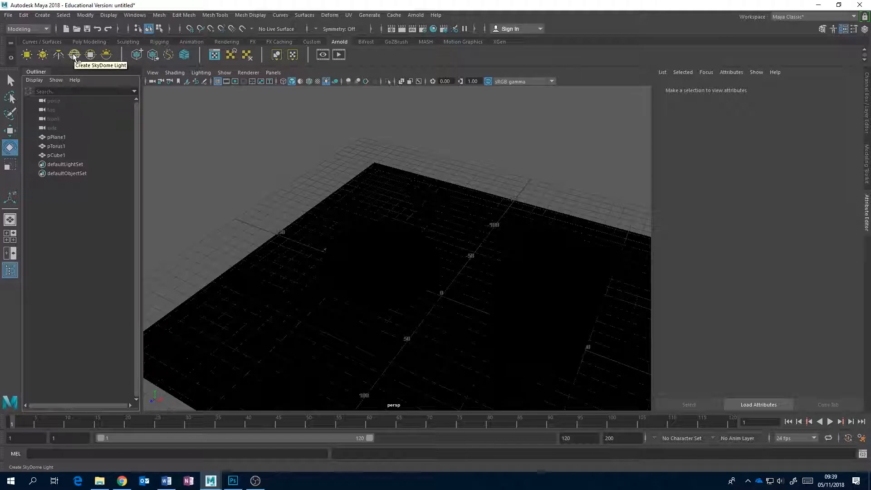
- Create an Arnold SkyDome light surrounding the plane, torus and cube
click(74, 55)
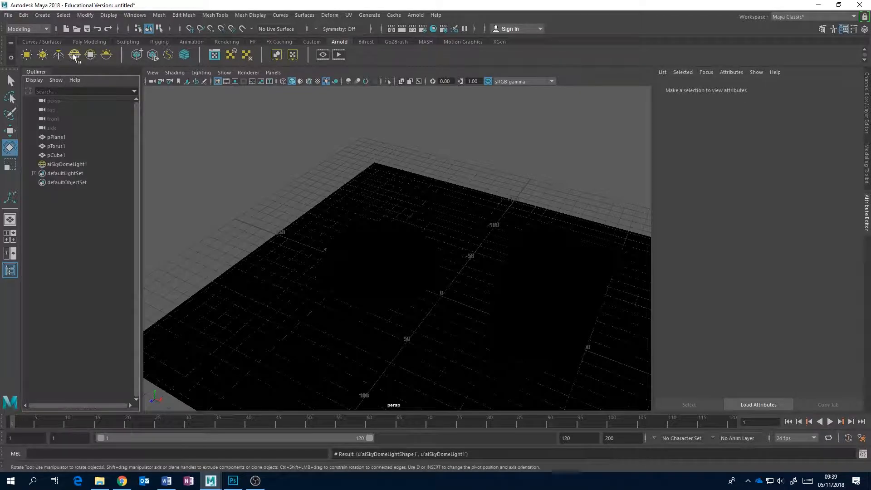
alt+drag(355, 170, 396, 213)
scroll(382, 199, down, 15)
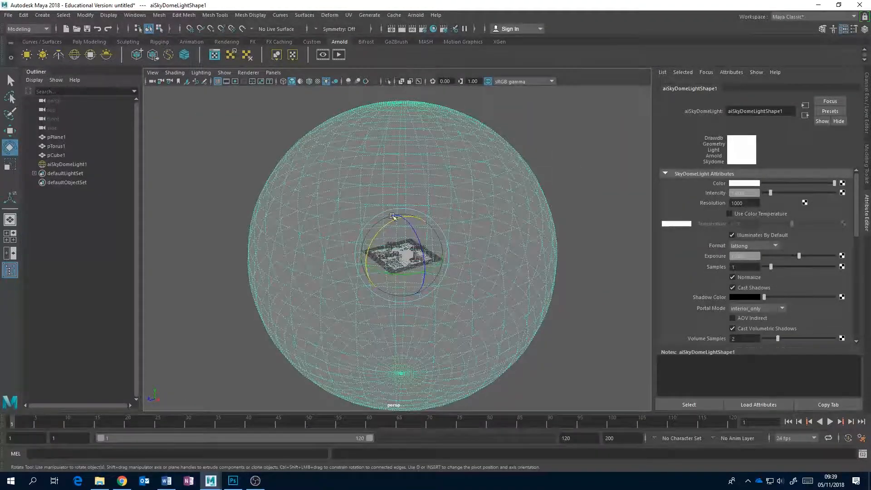
scroll(397, 217, up, 4)
scroll(477, 204, down, 4)
- Live render the torus and cube in the Arnold RenderView from a viewpoint inside the sky dome
scroll(442, 225, up, 10)
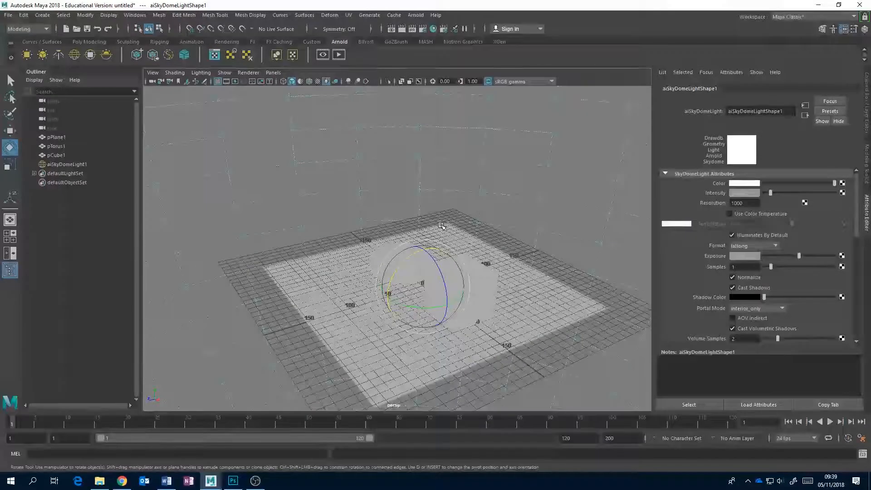
scroll(442, 229, up, 5)
alt+drag(444, 264, 459, 255)
alt+middle_drag(461, 256, 415, 276)
alt+drag(415, 276, 408, 247)
alt+drag(429, 188, 431, 218)
alt+drag(501, 246, 476, 210)
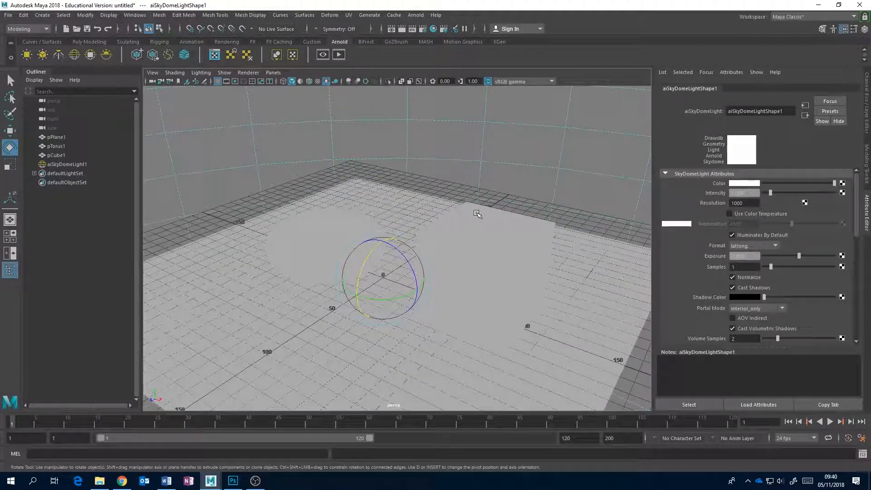
click(416, 15)
click(438, 41)
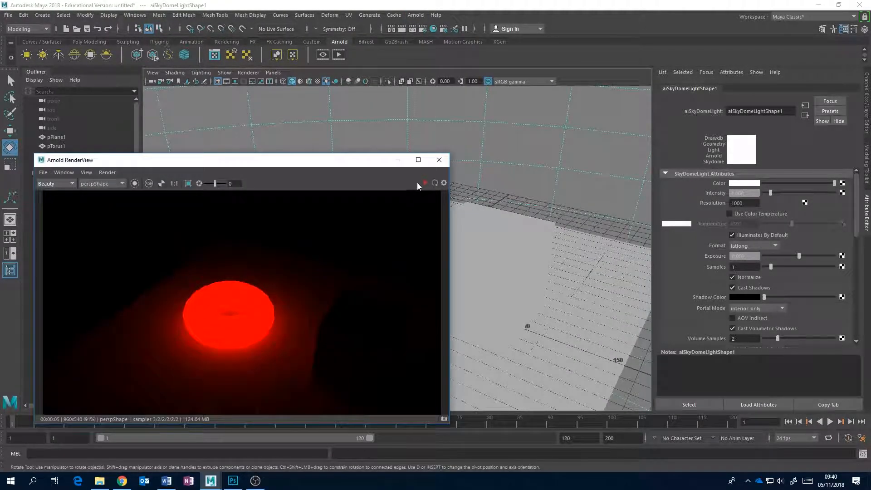
click(425, 183)
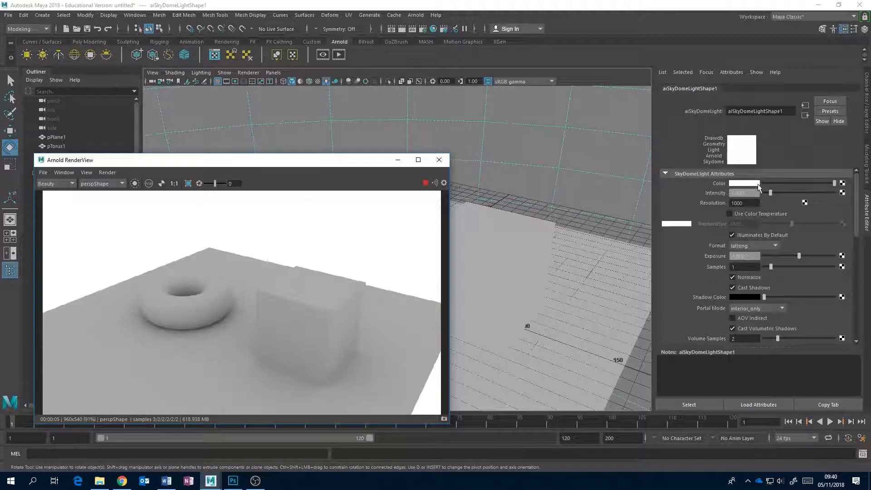
- Change the SkyDome light's colour to light blue
click(743, 182)
click(802, 200)
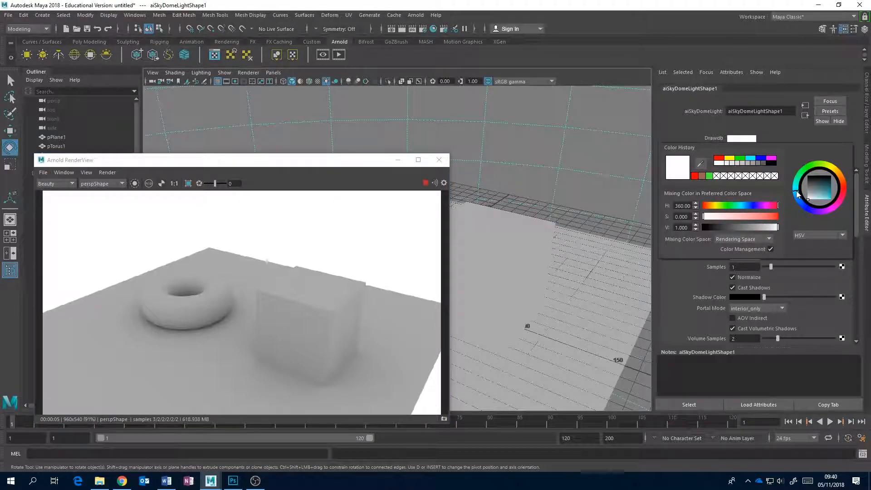
click(822, 200)
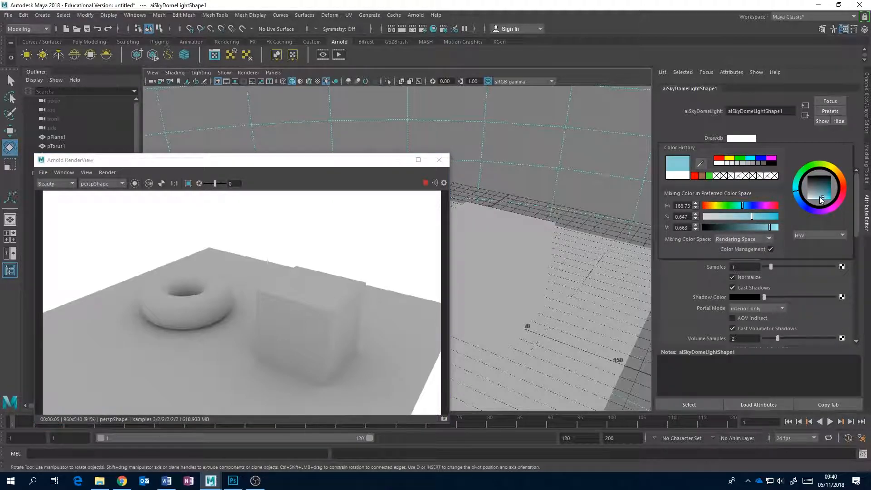
click(681, 127)
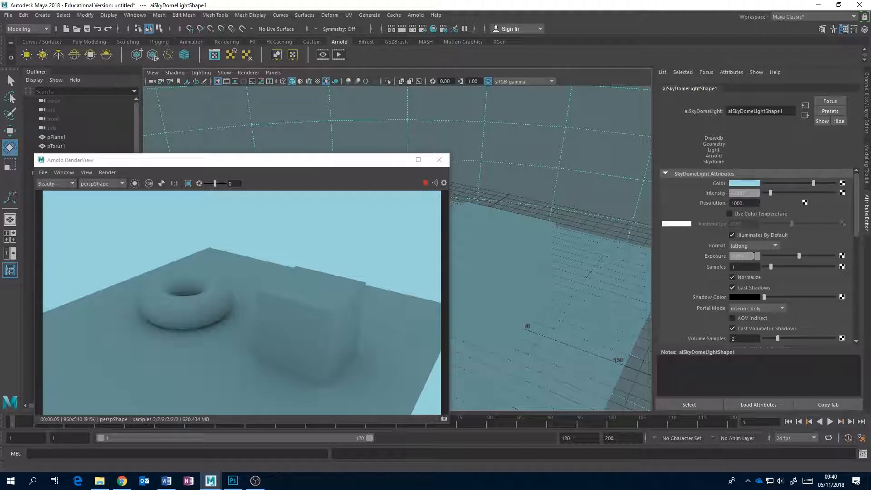
click(750, 257)
- Add a standard Maya directional light to the scene, keeping the live render beside the viewport
click(228, 42)
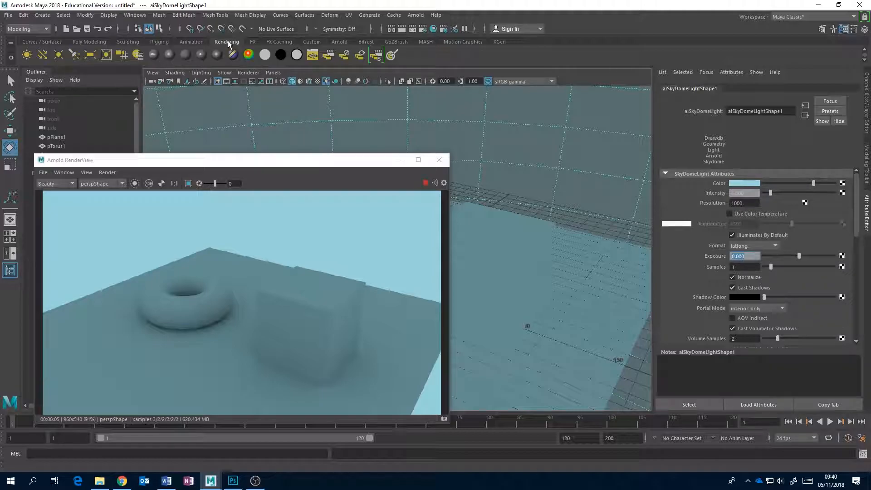
click(44, 58)
drag(307, 164, 231, 171)
alt+drag(470, 290, 419, 275)
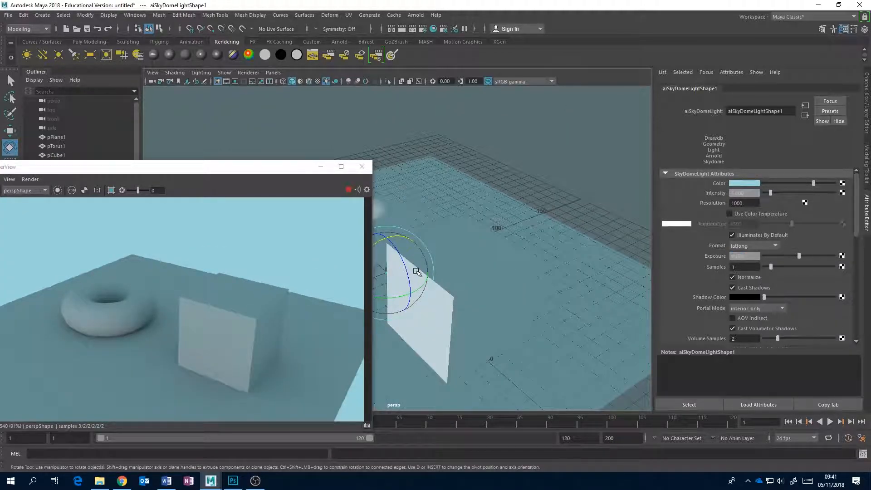
drag(286, 172, 252, 169)
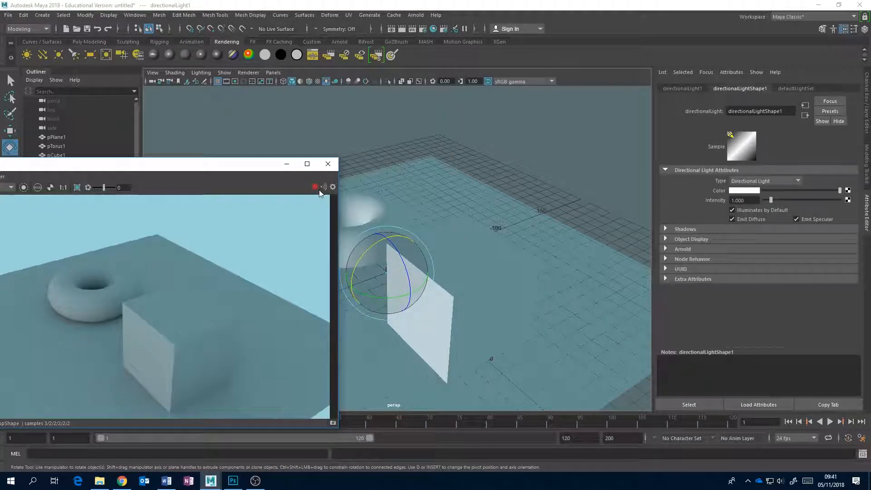
- Raise the directional light along its Y axis, above the torus and cube
key(r)
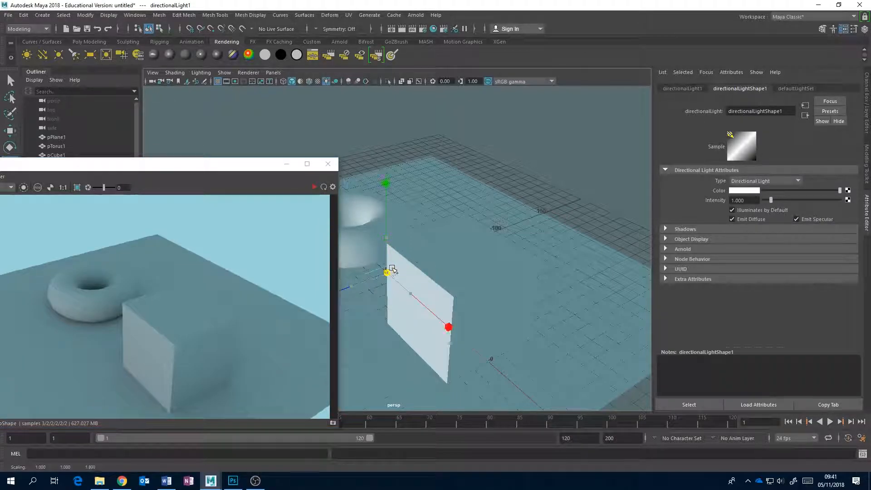
key(w)
drag(386, 231, 386, 118)
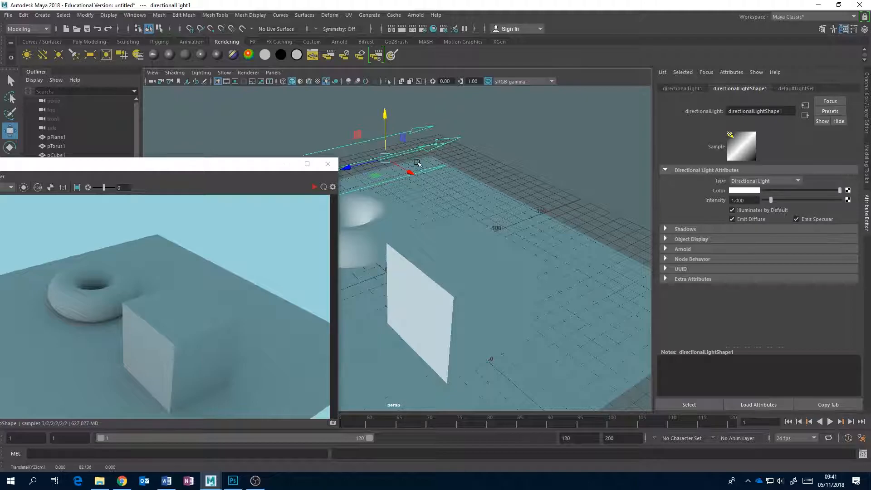
- Restart the live render and move the directional light along its X axis
drag(245, 166, 501, 203)
click(568, 225)
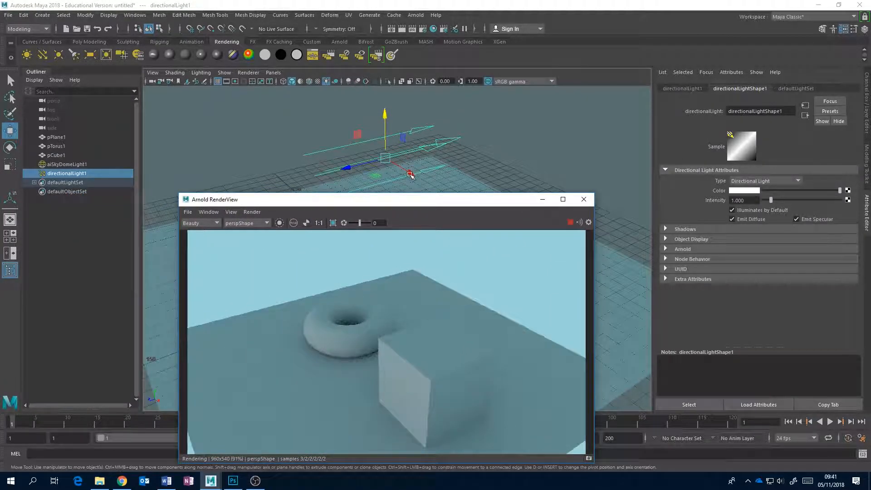
click(410, 173)
drag(395, 166, 364, 148)
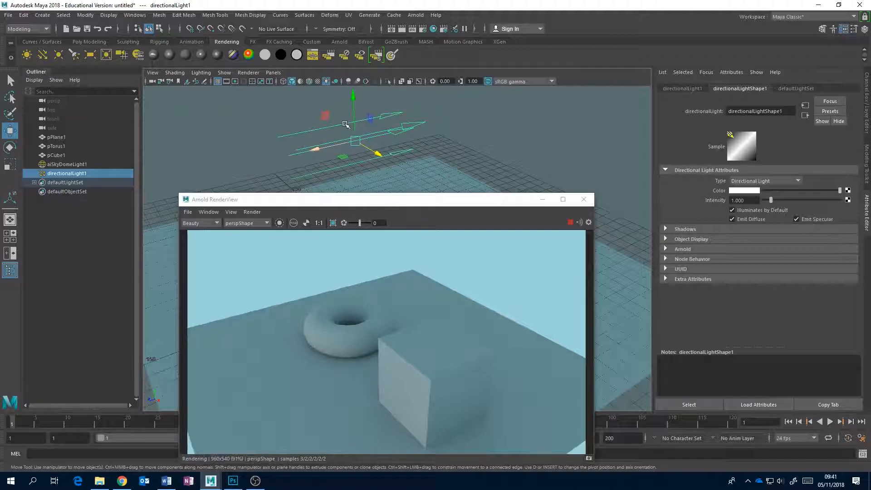
- Rotate the directional light about -42 degrees around its X axis so it shines down onto the plane, and rerun the live render
key(e)
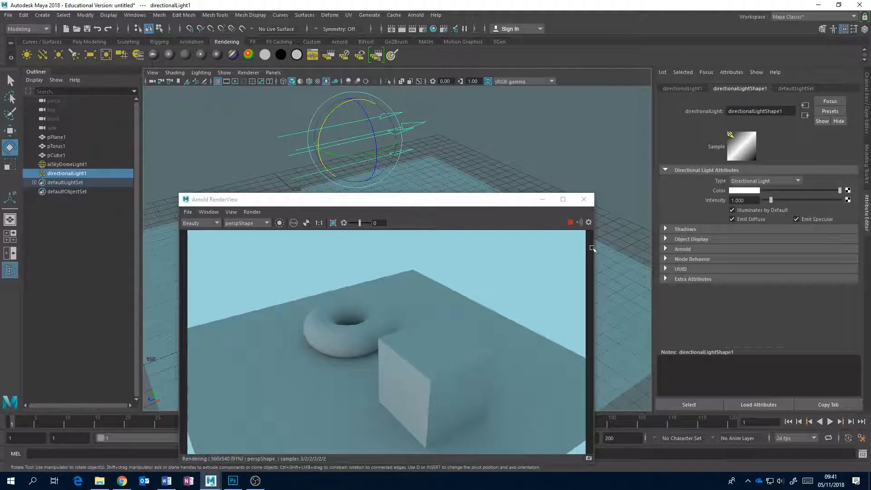
click(572, 223)
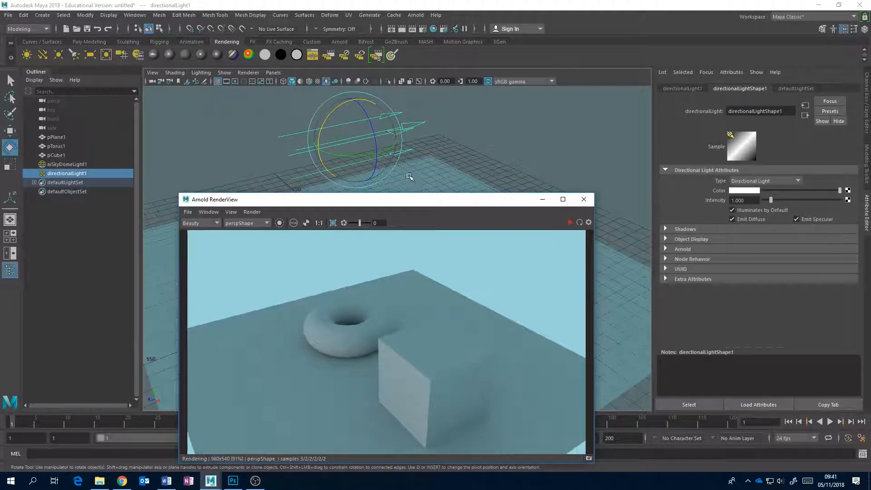
drag(329, 123, 340, 155)
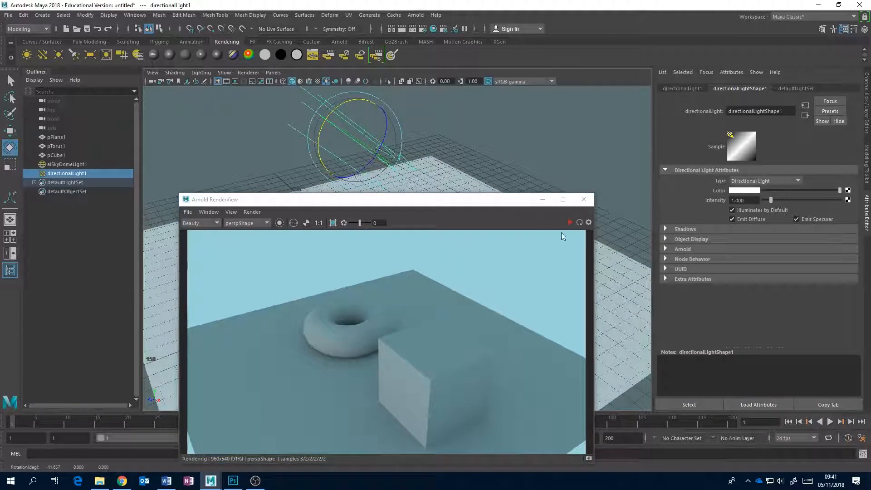
click(570, 222)
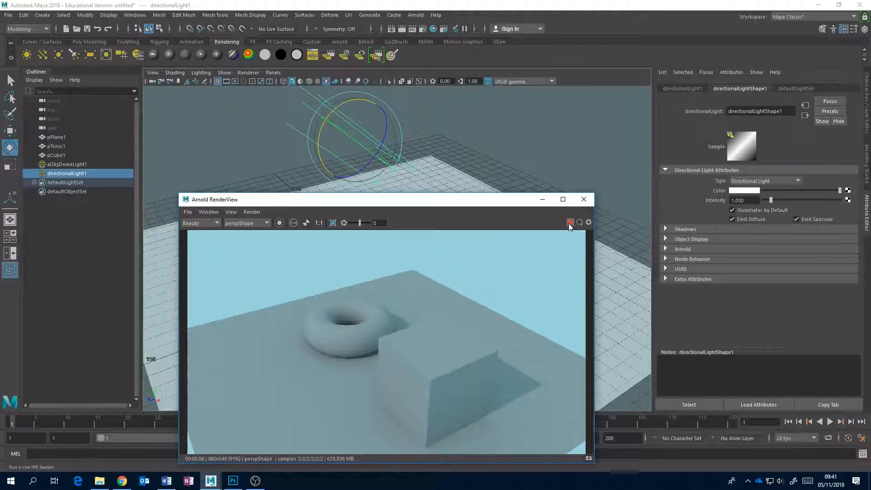
- Give the directional light a pale yellow colour and an Arnold exposure of 2, with the live render rerun
click(739, 191)
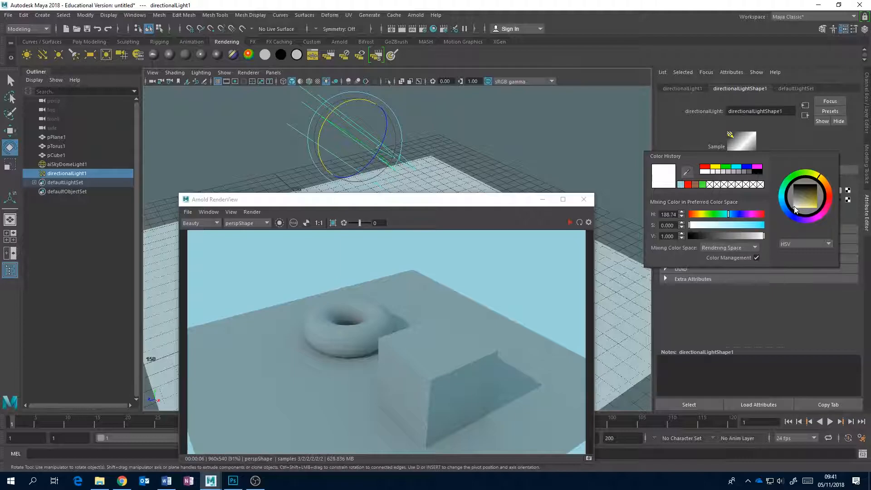
drag(794, 209, 801, 208)
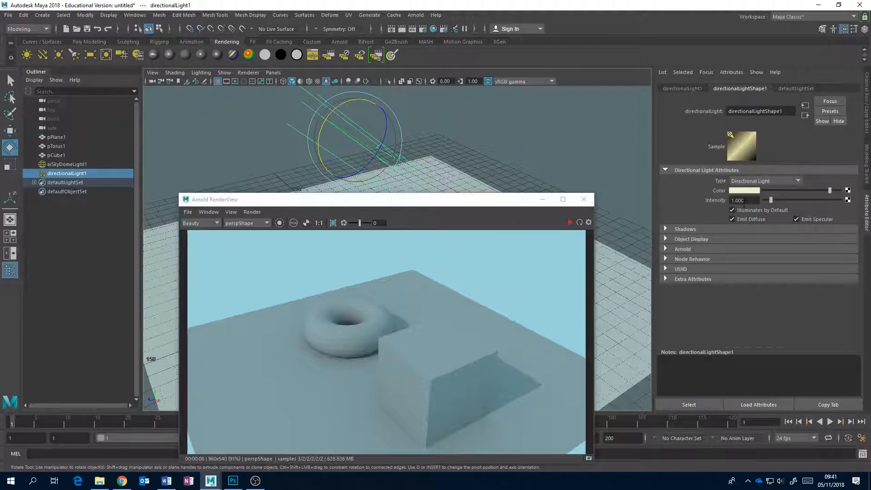
click(665, 250)
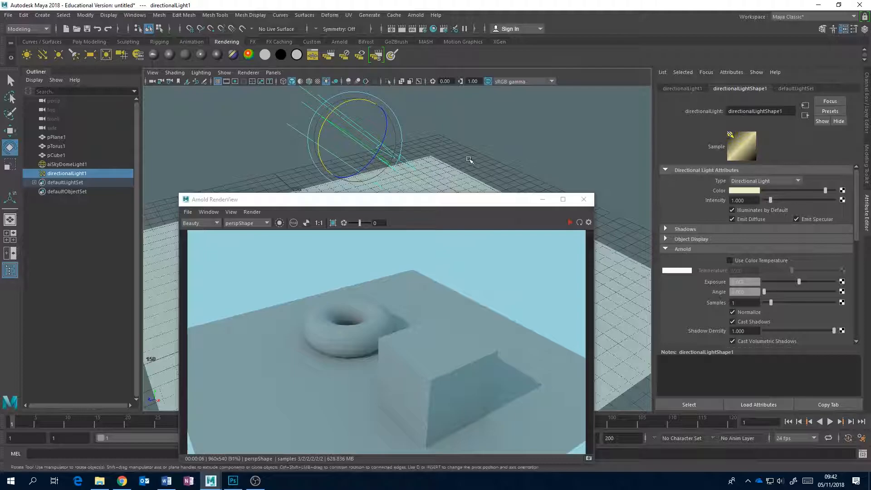
mouse_move(857, 209)
mouse_down()
mouse_move(857, 280)
mouse_move(860, 207)
mouse_up()
double_click(730, 281)
text(2)
key(Return)
click(570, 222)
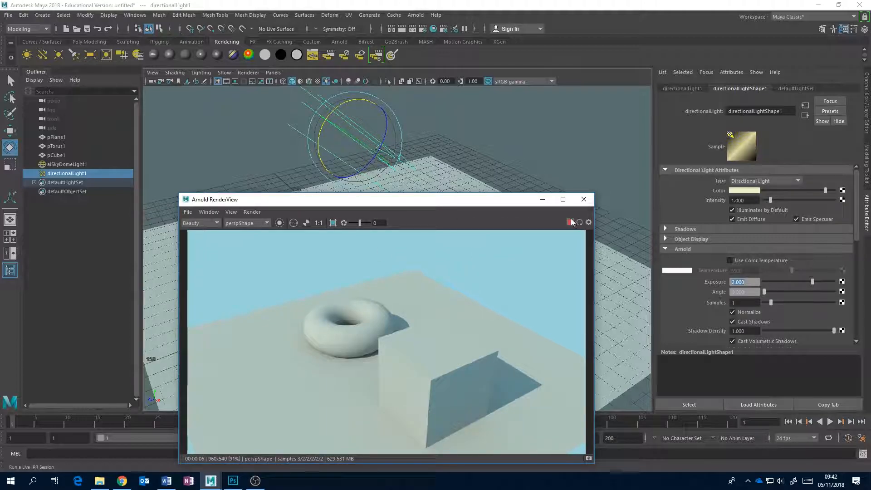
- Delete the directional light and the SkyDome light from the scene, and close the render window
key(Delete)
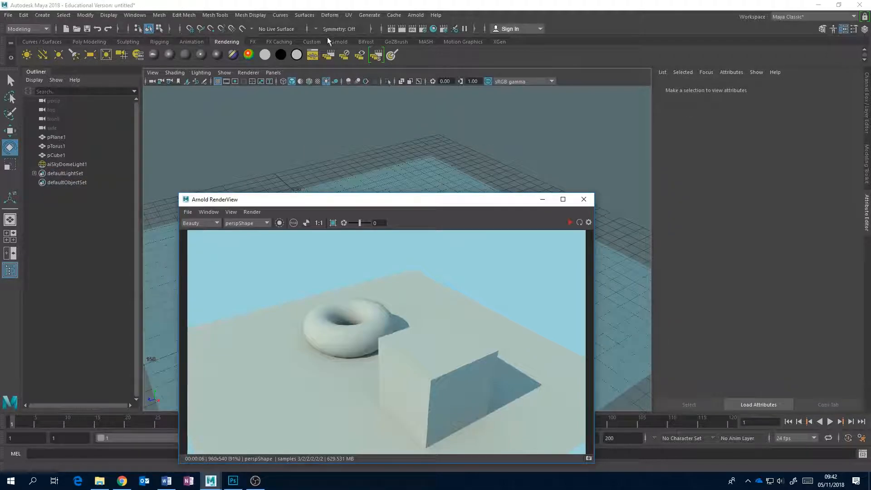
click(345, 40)
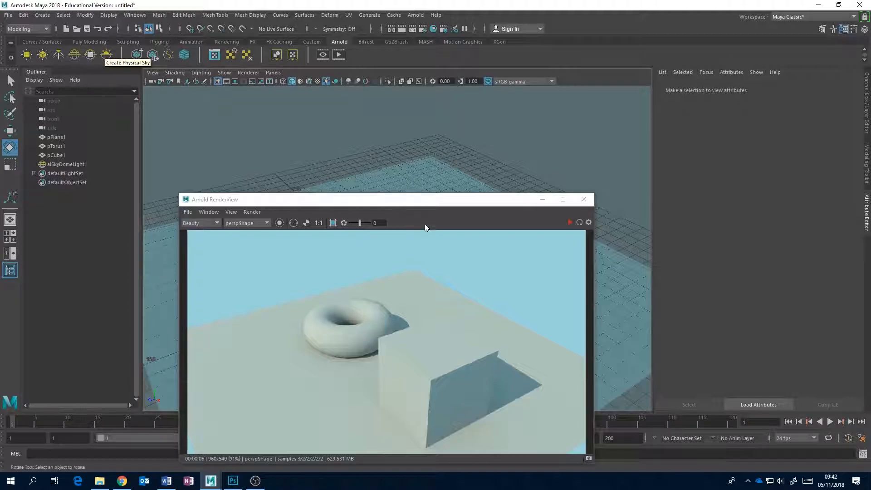
click(71, 163)
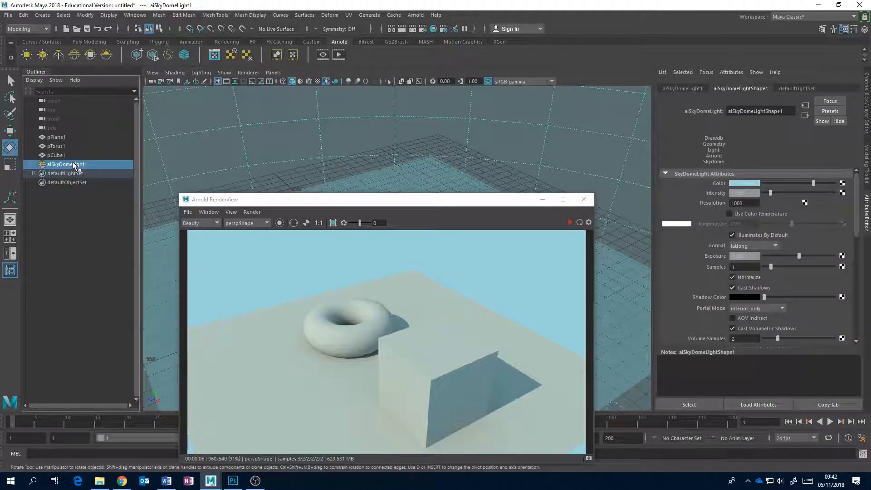
key(Delete)
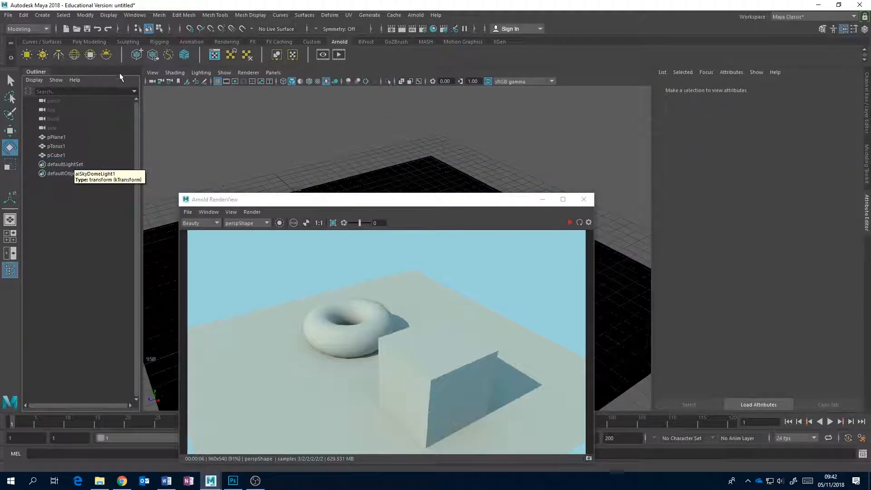
click(584, 199)
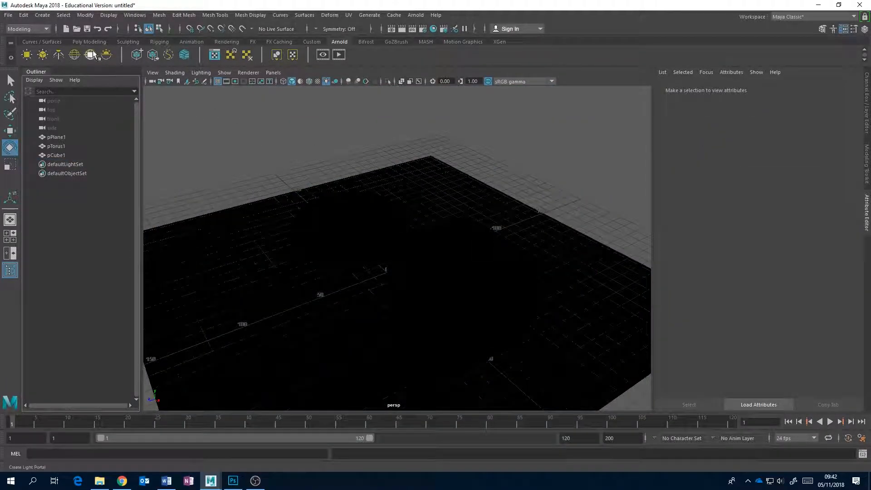
- Create an Arnold Physical Sky and display the physical sky attributes of its dome light
click(106, 55)
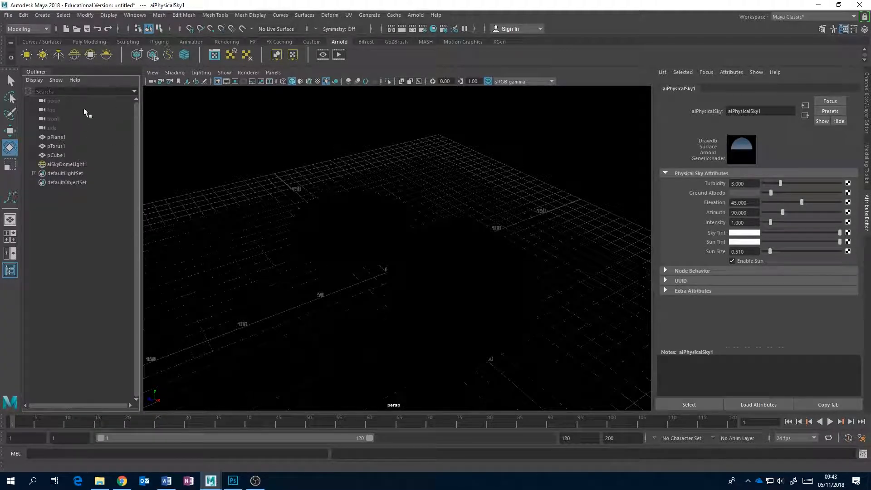
click(68, 164)
key(f)
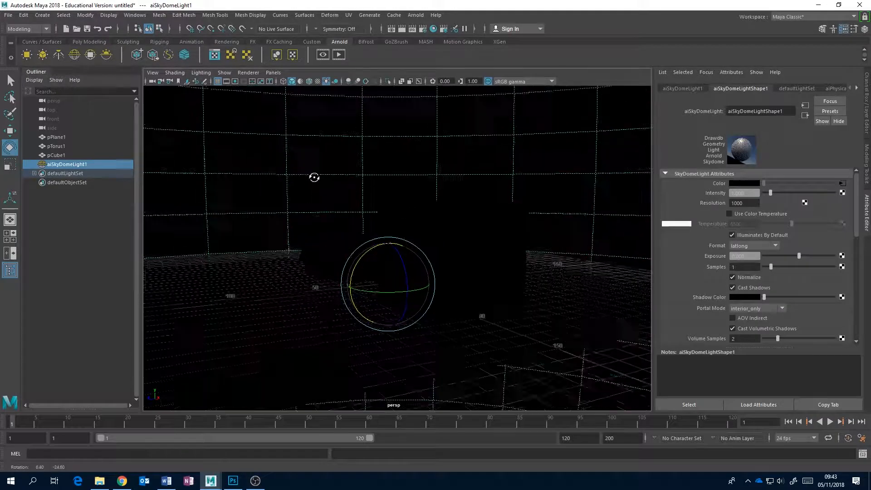
alt+drag(383, 181, 391, 214)
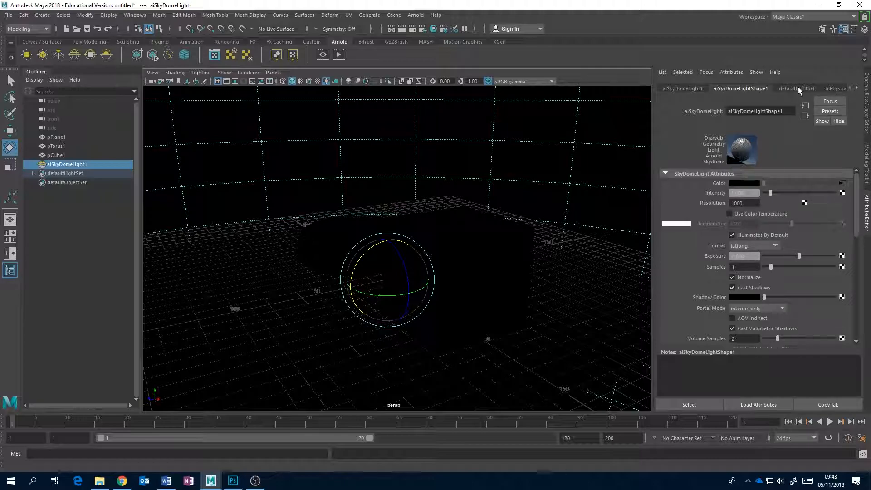
click(828, 87)
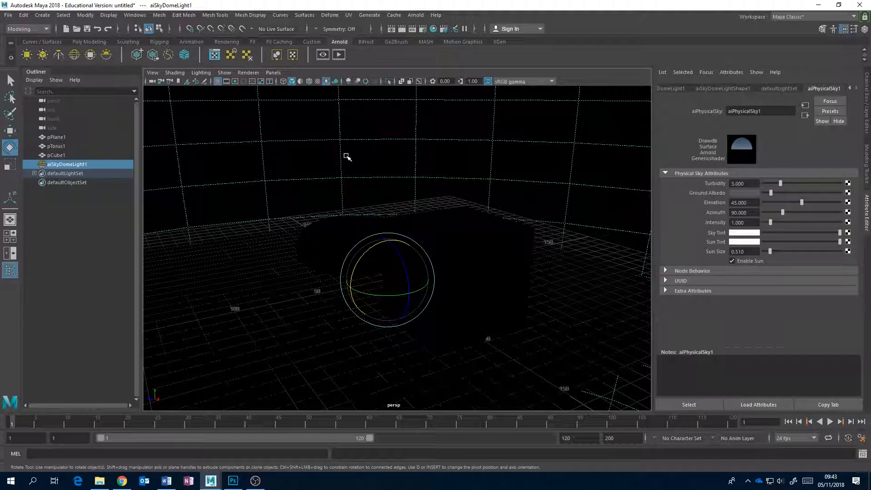
- Open the Arnold RenderView and start a live render of the scene lit by the physical sky
click(415, 15)
click(425, 40)
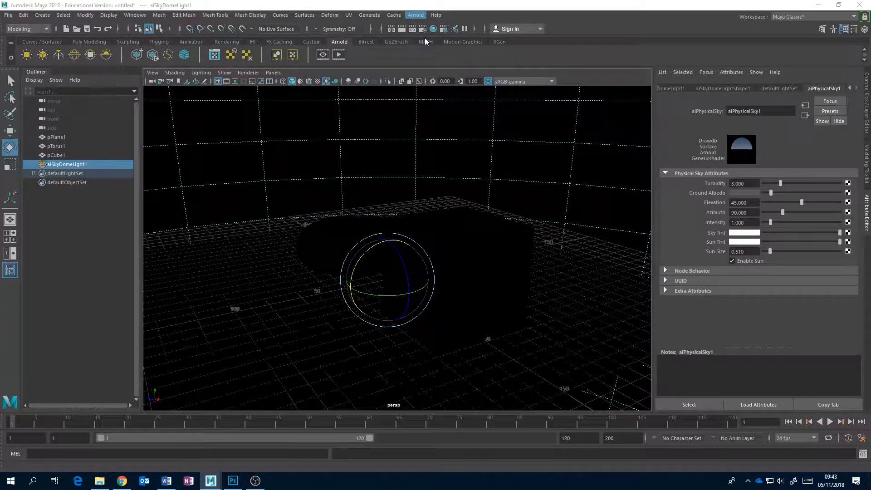
click(571, 222)
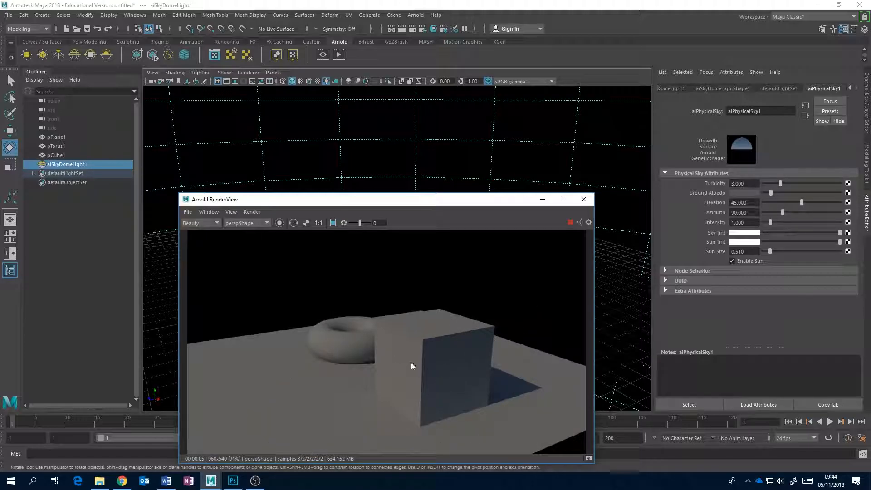
- Try the physical sky's sun elevation at 10 and 1, and finish with 90, in the live render
drag(750, 201, 730, 204)
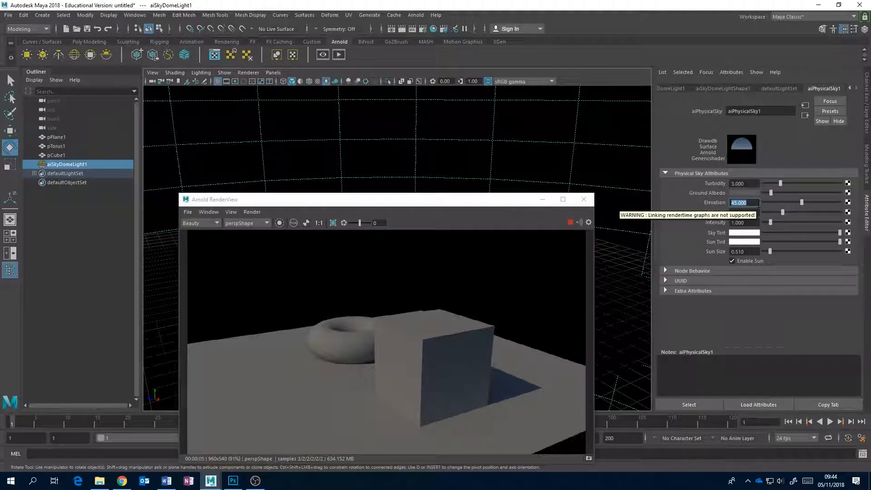
text(10)
key(Return)
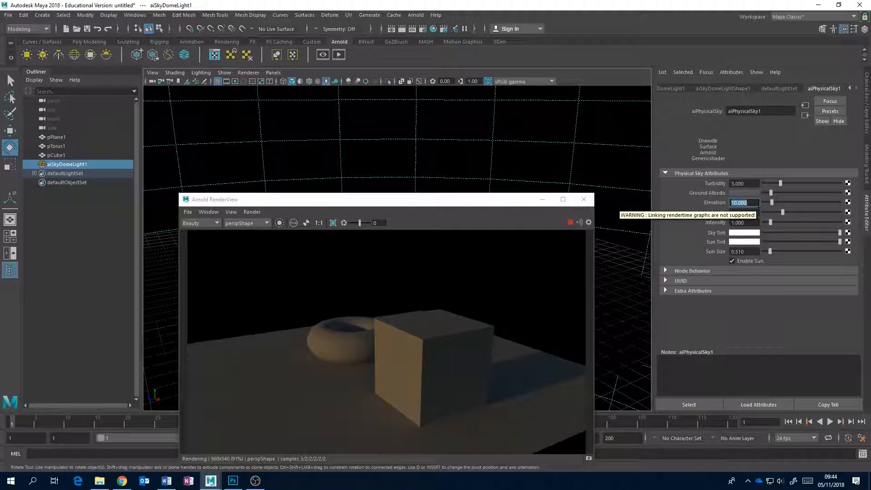
text(1)
key(Return)
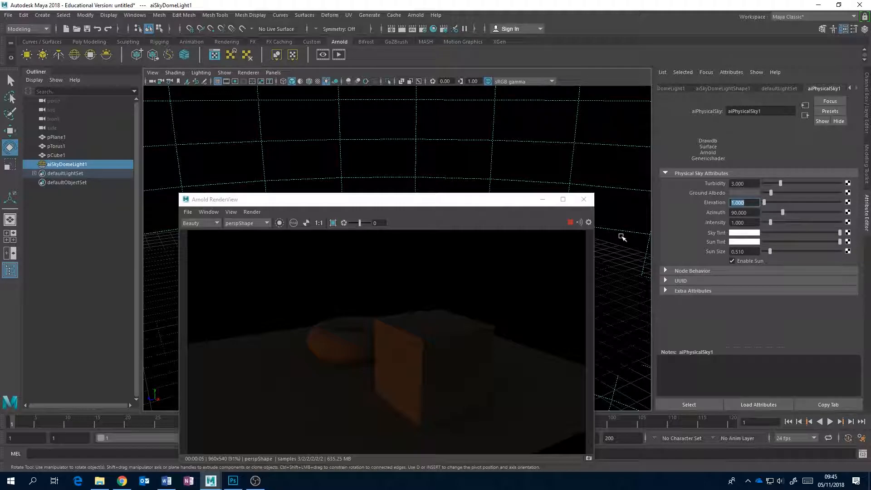
text(90)
key(Return)
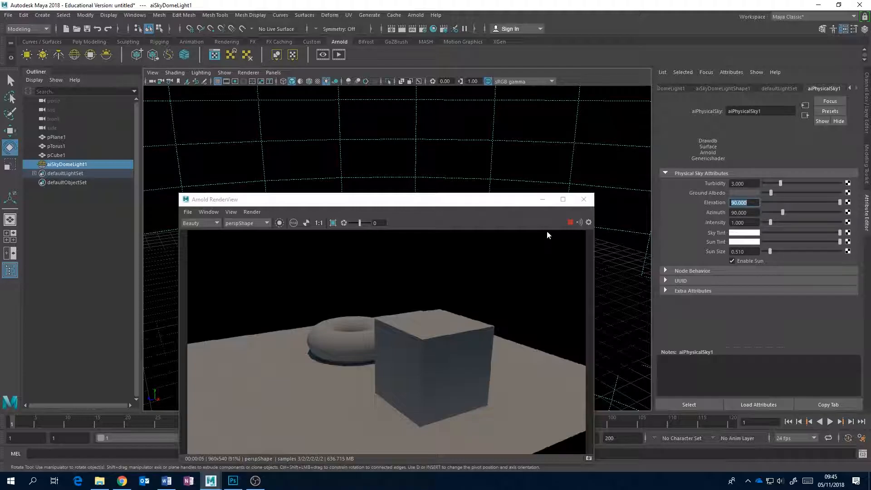
- Change the physical sky's Sky Tint to a dark olive yellow and rerun the live render
click(745, 234)
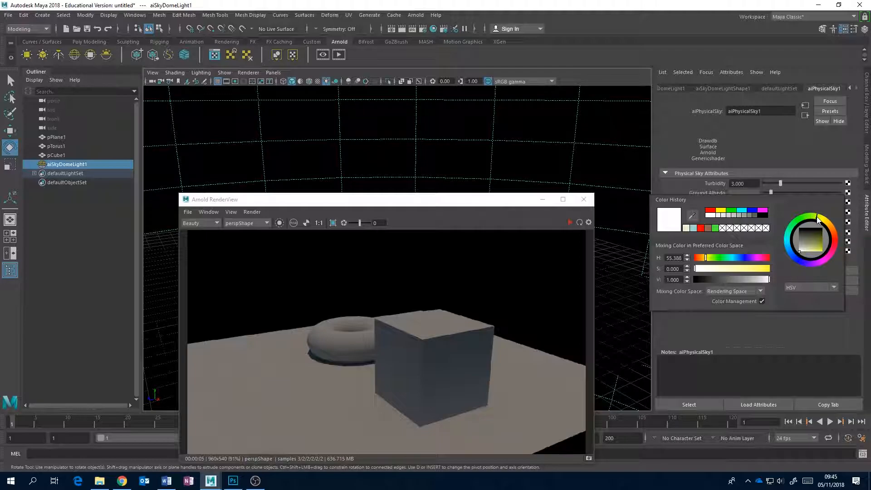
click(814, 246)
click(812, 243)
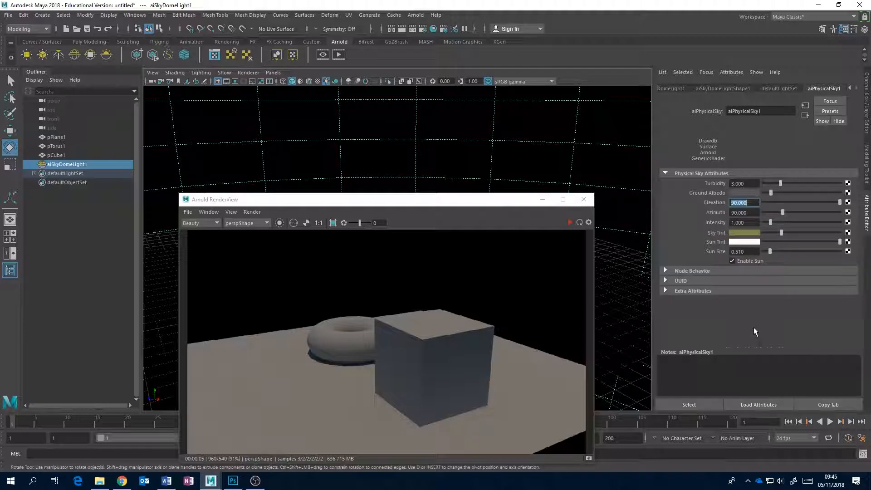
click(579, 222)
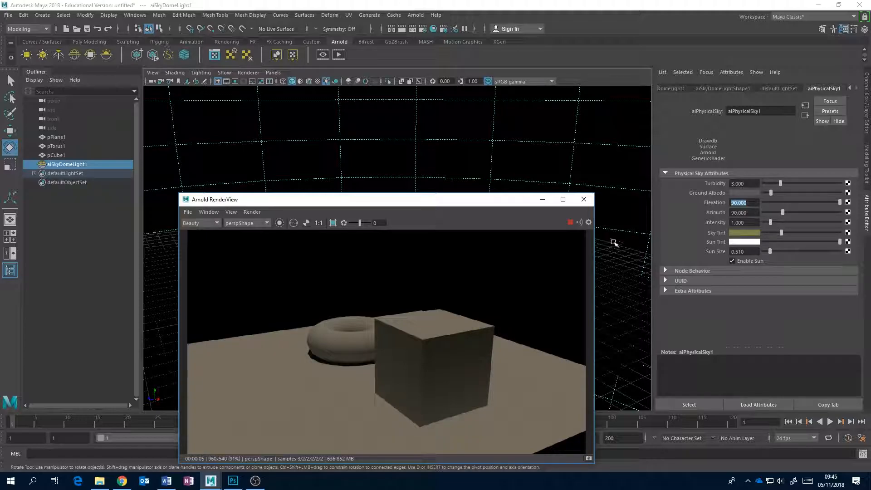
- Set the olive-tinted physical sky's elevation to 1 and rerun the live render
click(743, 202)
text(1)
key(Return)
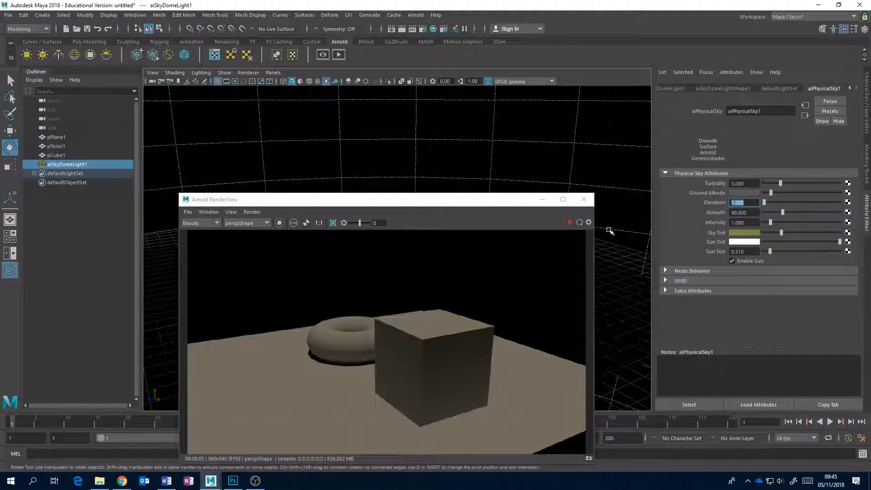
click(569, 221)
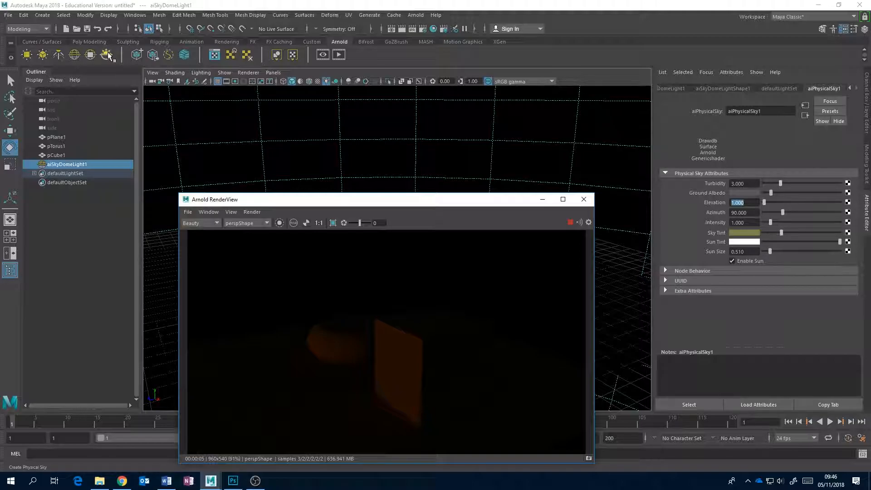
- Close the render window and switch to the other Maya session containing the MarsBaseLighting.mb scene
drag(352, 199, 316, 145)
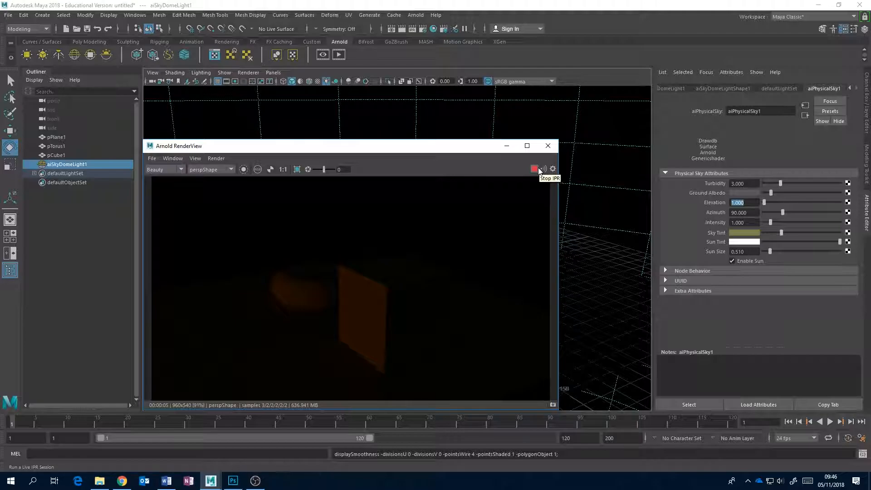
click(546, 146)
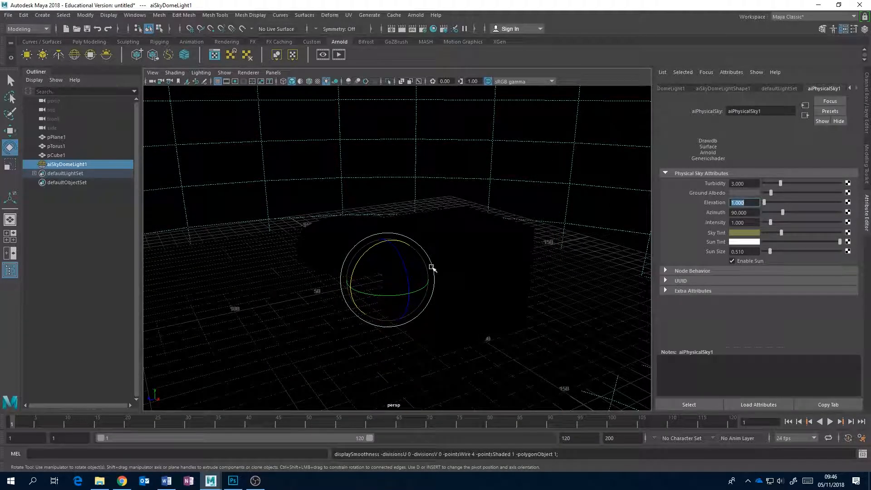
click(212, 479)
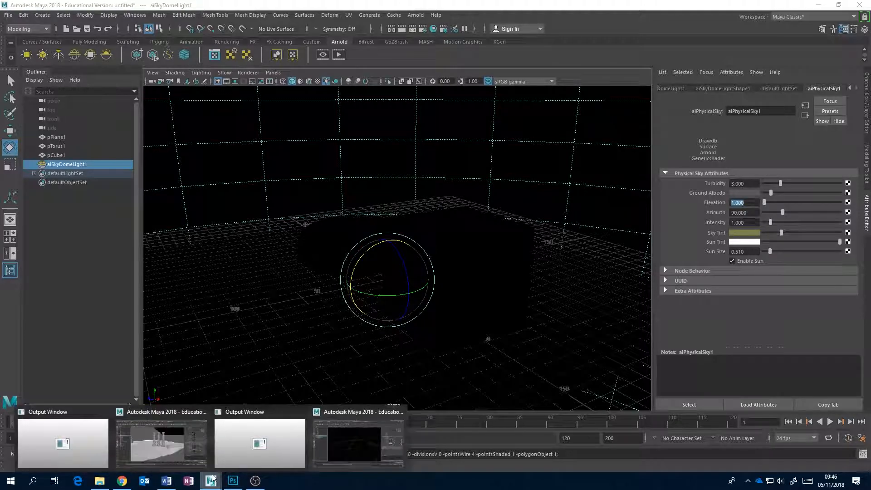
click(189, 435)
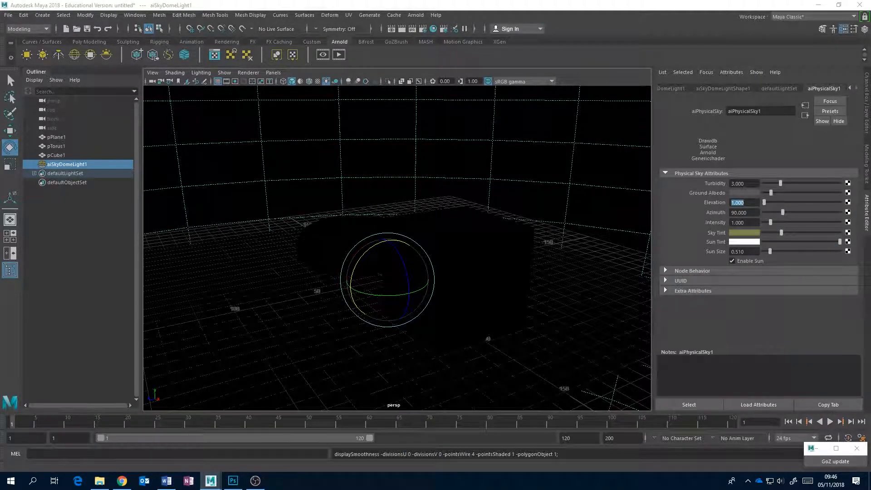
drag(870, 54, 448, 37)
click(681, 34)
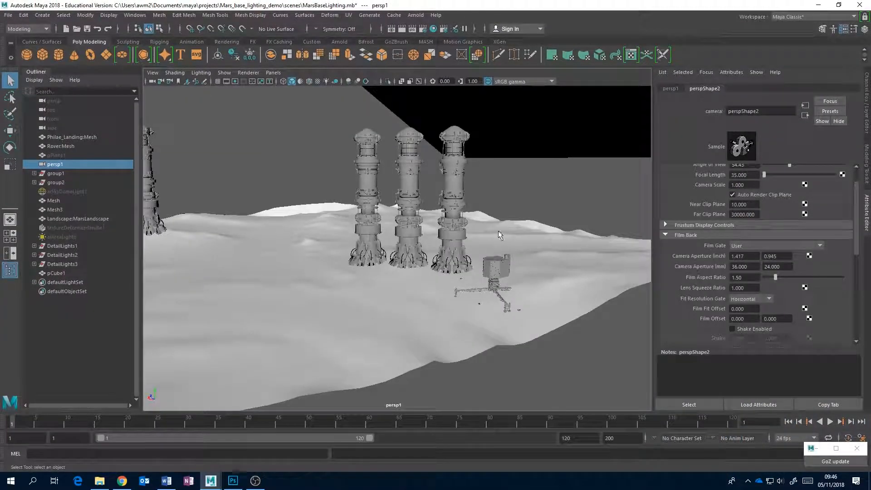
alt+drag(501, 204, 544, 265)
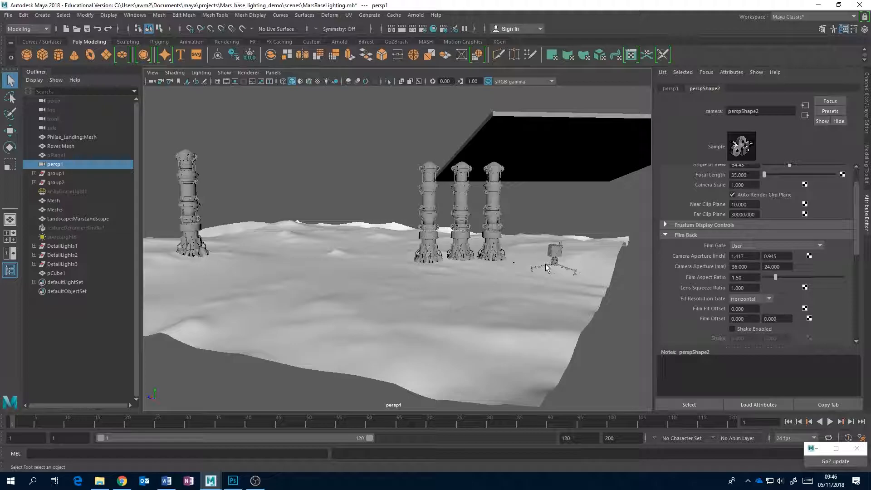
alt+drag(545, 263, 449, 267)
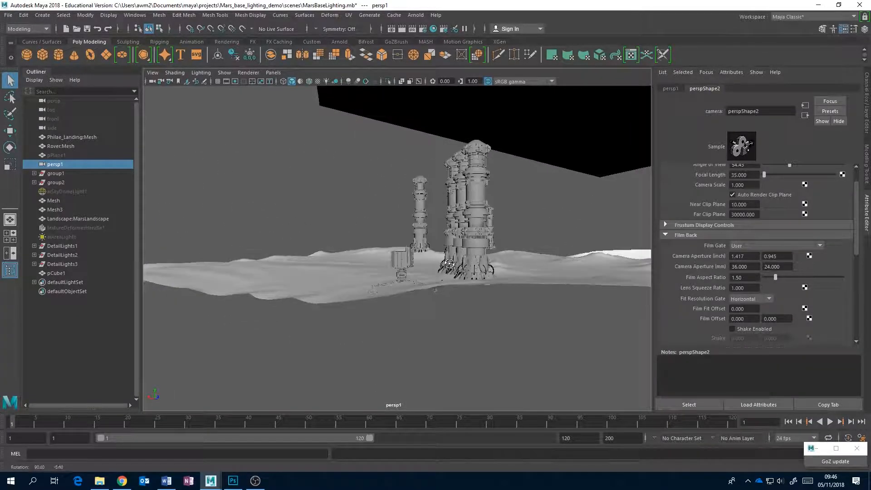
- Switch the viewport from persp1 to the persp camera
alt+right_drag(423, 272, 615, 216)
alt+drag(473, 257, 370, 271)
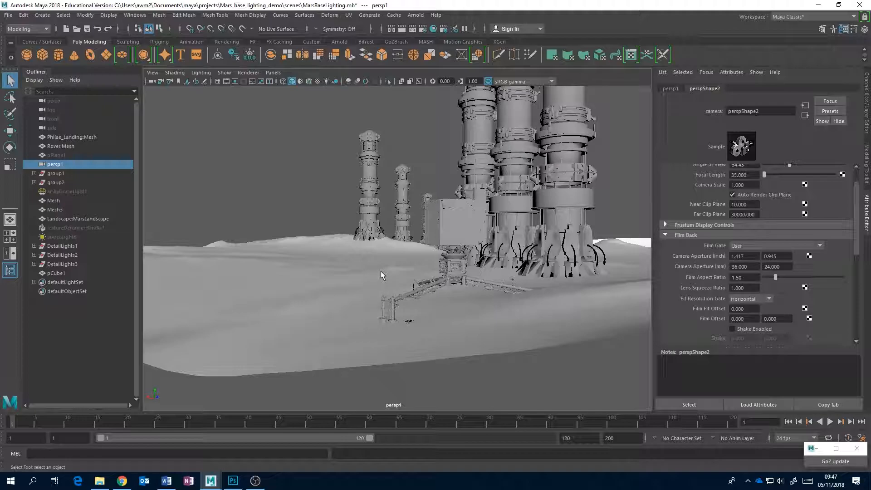
alt+drag(382, 244, 455, 276)
alt+right_drag(423, 274, 526, 243)
alt+right_drag(467, 213, 528, 254)
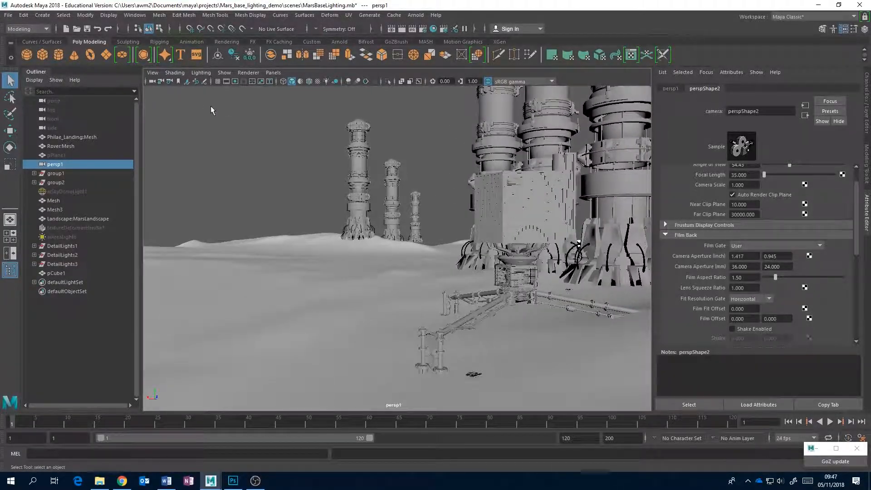
click(150, 74)
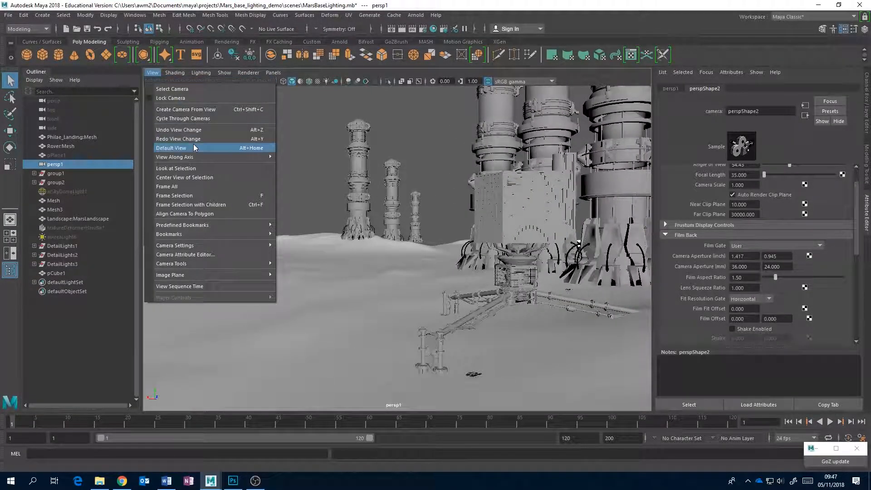
click(217, 7)
click(273, 72)
mouse_move(303, 81)
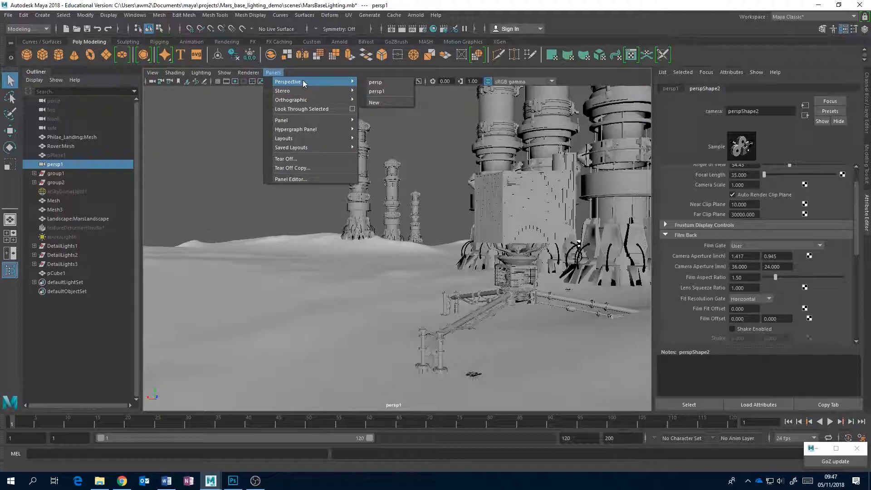
click(374, 82)
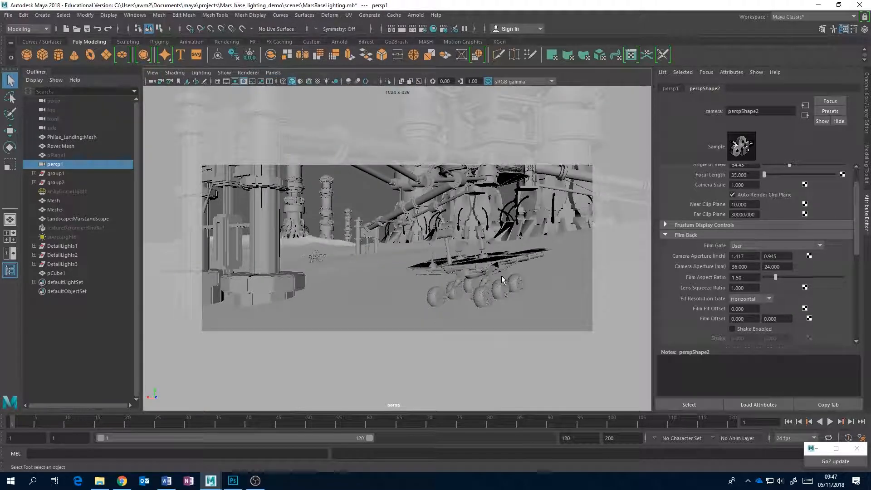
- Hide the Attribute Editor and overlay the wireframe on the shaded models in the viewport
click(867, 208)
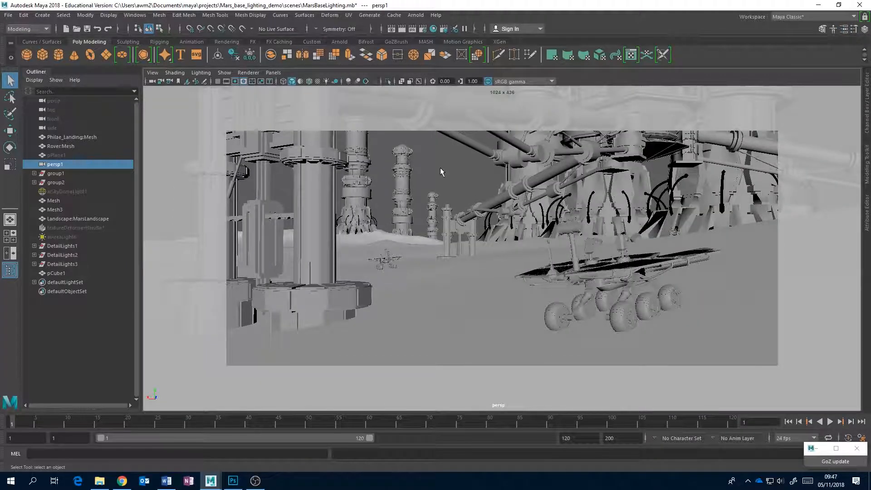
click(309, 81)
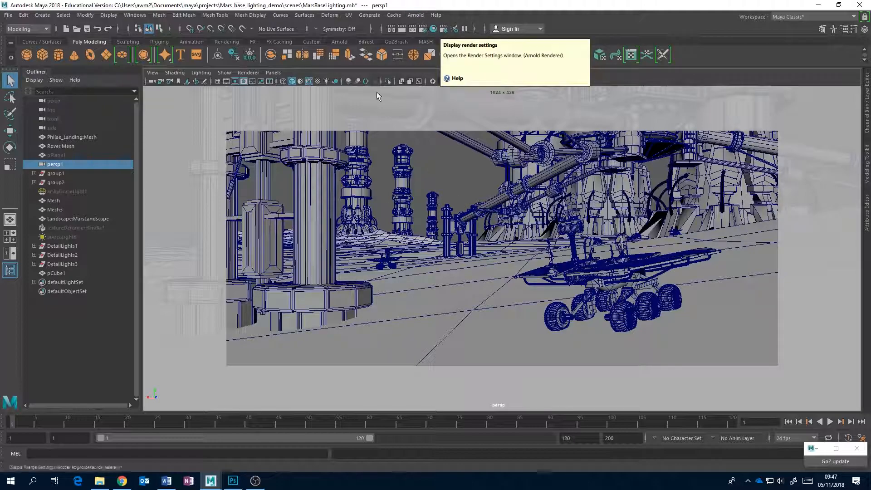
- Unhide aiSkyDomeLight1 and check the scene's lighting in the Arnold RenderView, closing the render window when done
click(61, 192)
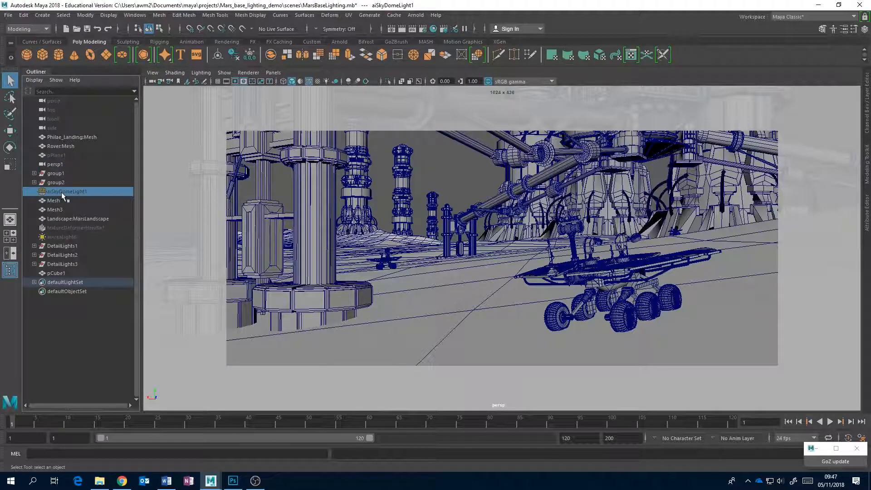
key(shift+h)
click(416, 15)
click(428, 40)
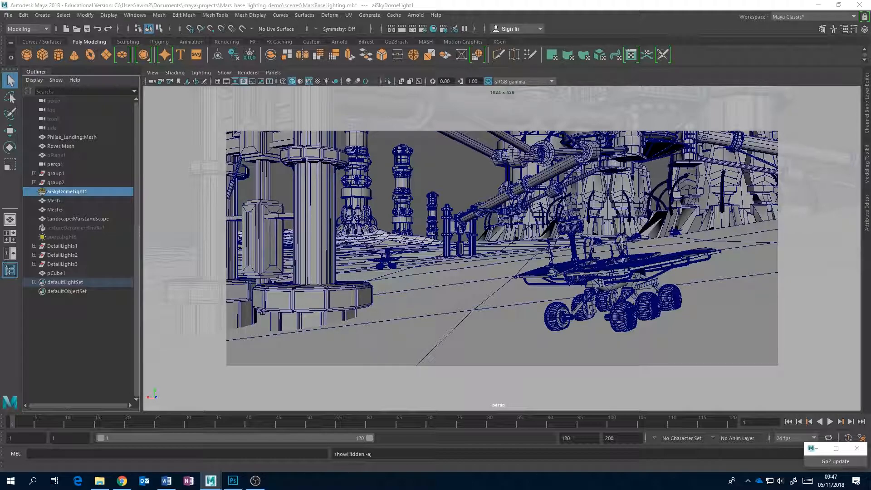
drag(870, 143, 407, 110)
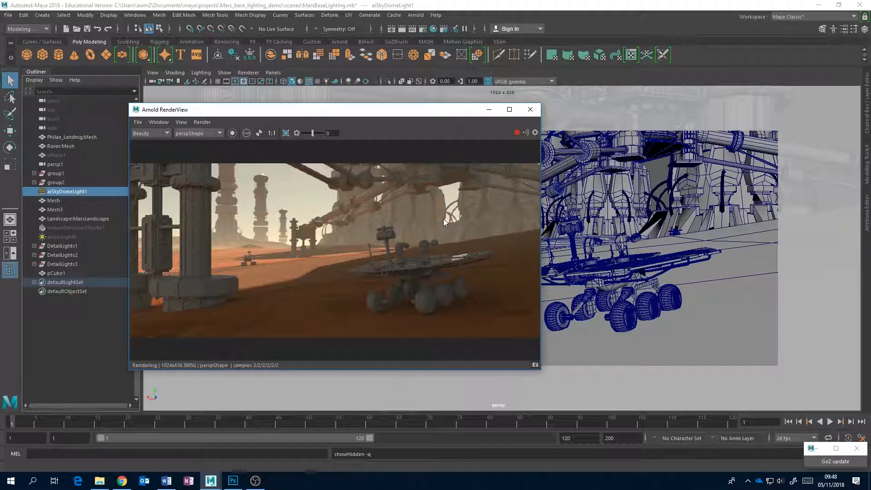
click(529, 111)
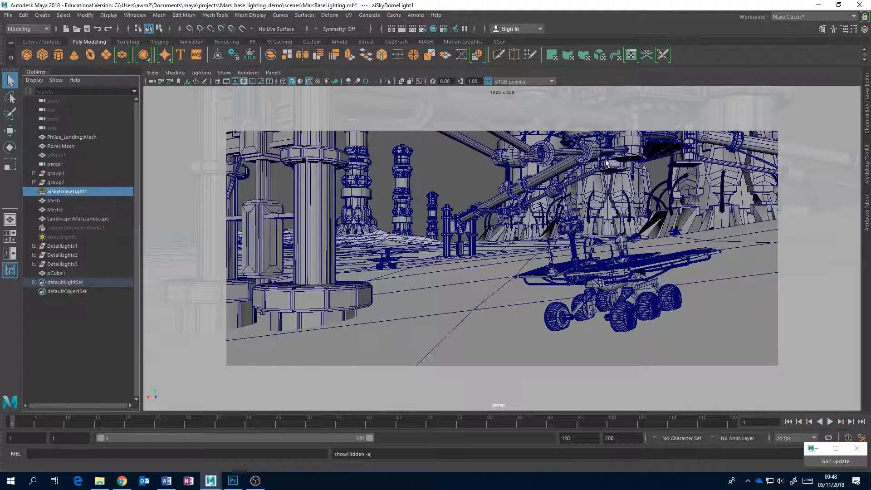
- Inspect the Philae_Landing:Mesh lander in isolation and again within the full scene beside the rover
click(599, 180)
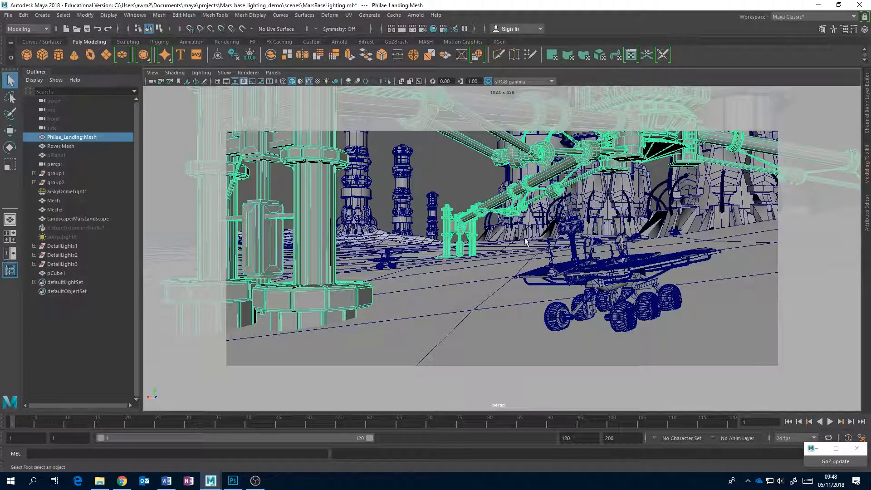
scroll(524, 232, up, 3)
key(ctrl+1)
alt+drag(528, 233, 469, 279)
alt+middle_drag(472, 284, 426, 274)
alt+drag(425, 274, 482, 215)
alt+middle_drag(410, 230, 459, 197)
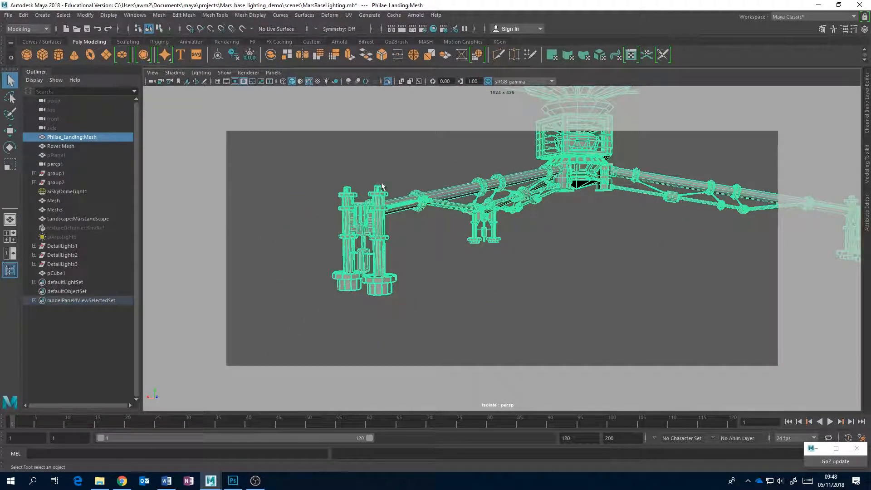
key(ctrl+1)
scroll(523, 217, up, 3)
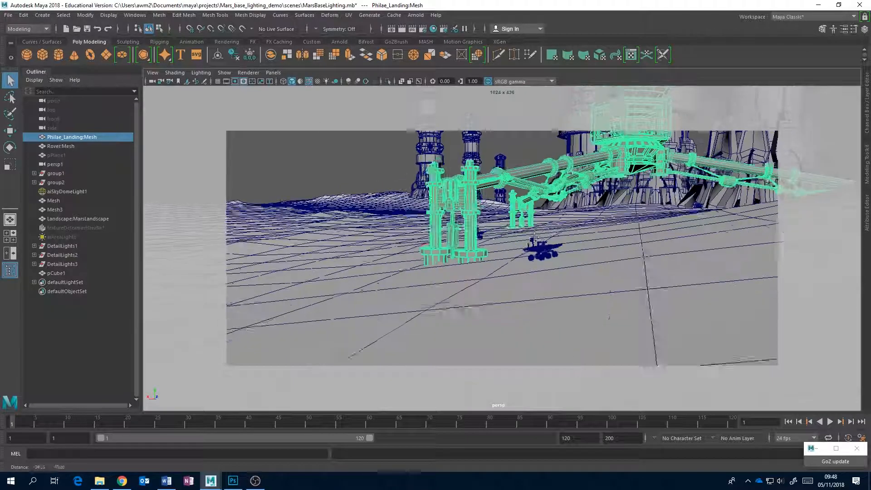
scroll(524, 217, up, 4)
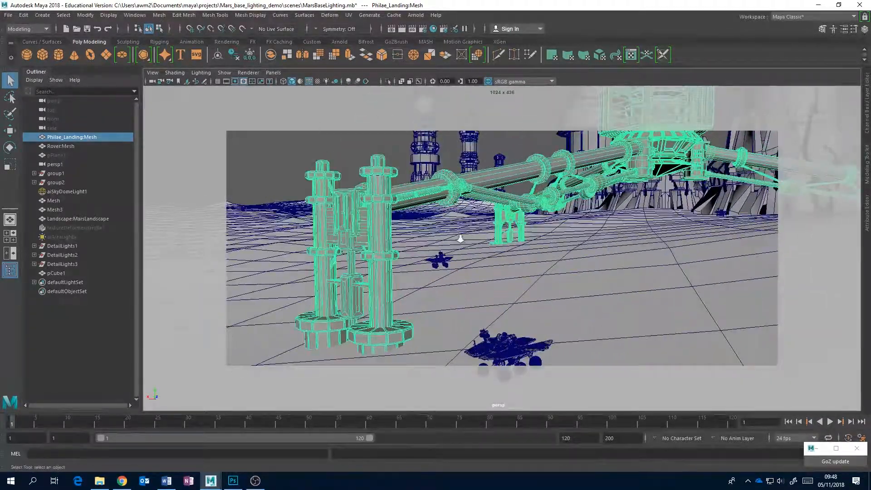
scroll(536, 196, up, 1)
alt+drag(472, 244, 473, 238)
alt+middle_drag(473, 237, 476, 230)
scroll(477, 230, up, 1)
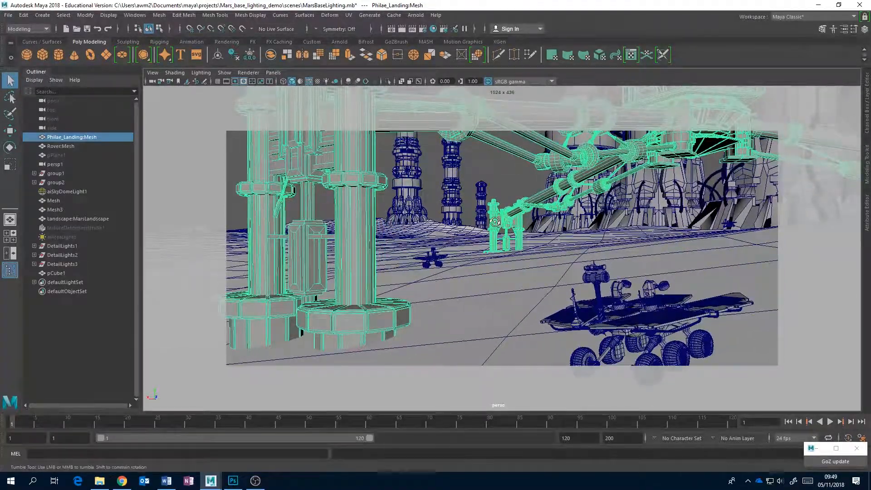
alt+drag(495, 222, 495, 221)
scroll(536, 204, up, 2)
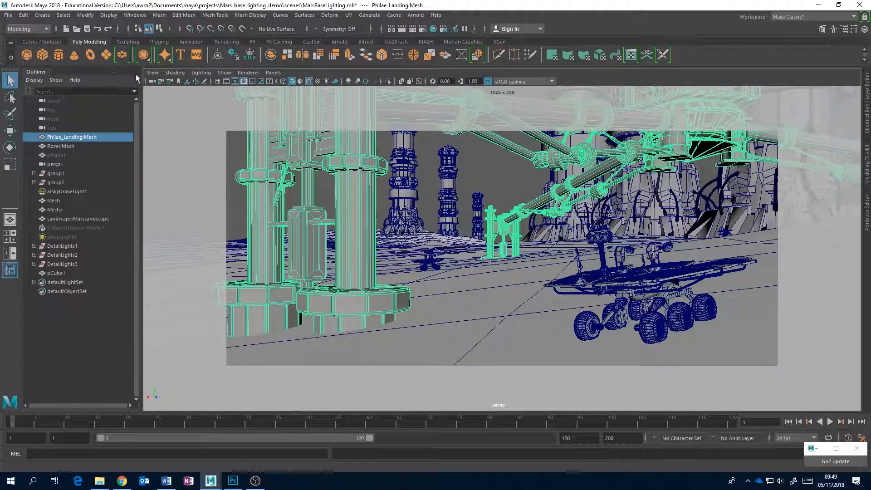
- Restore the cameraView2 bookmark in the viewport and deselect the lander
click(151, 74)
mouse_move(196, 232)
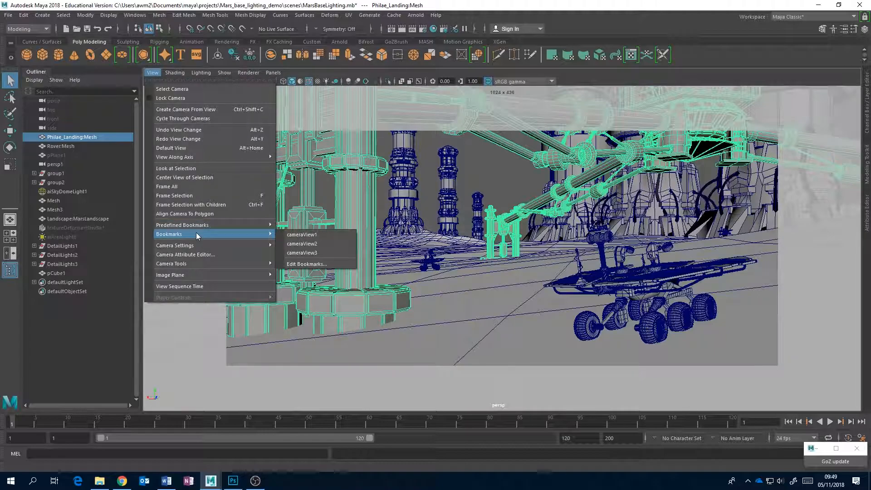
click(309, 244)
click(407, 179)
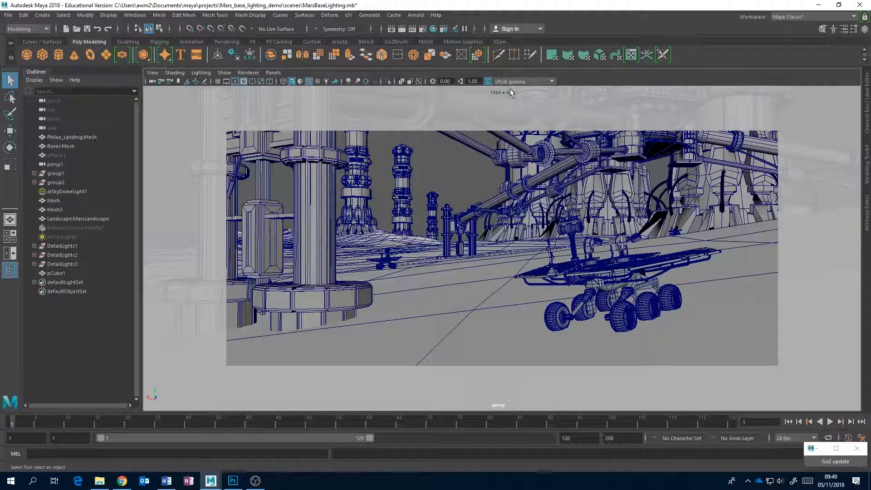
- Open the Arnold RenderView and place its window clear of the Outliner
click(415, 15)
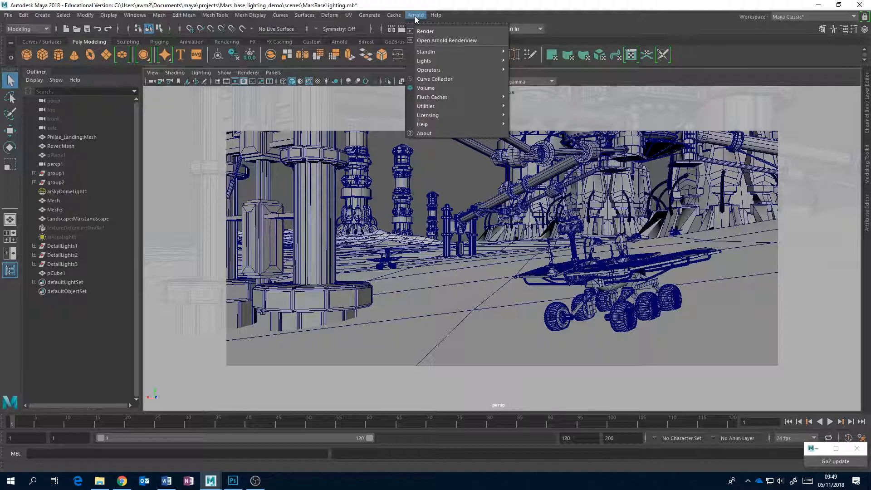
click(432, 40)
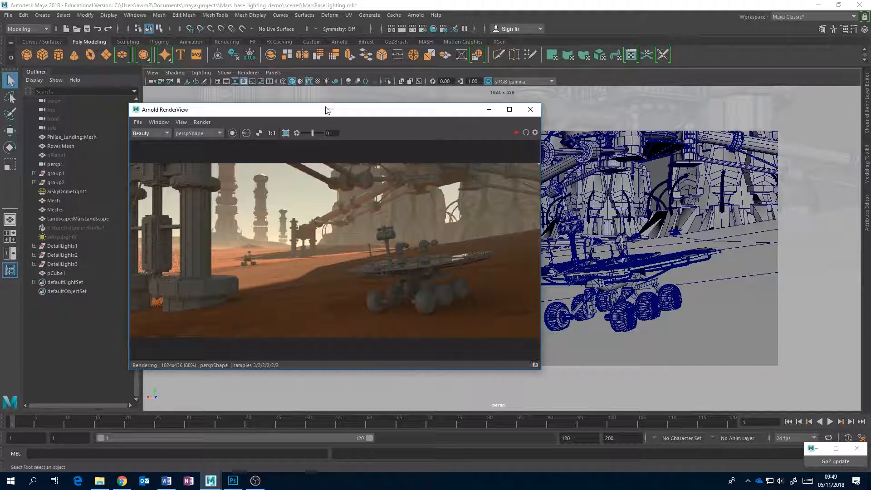
drag(381, 114, 392, 114)
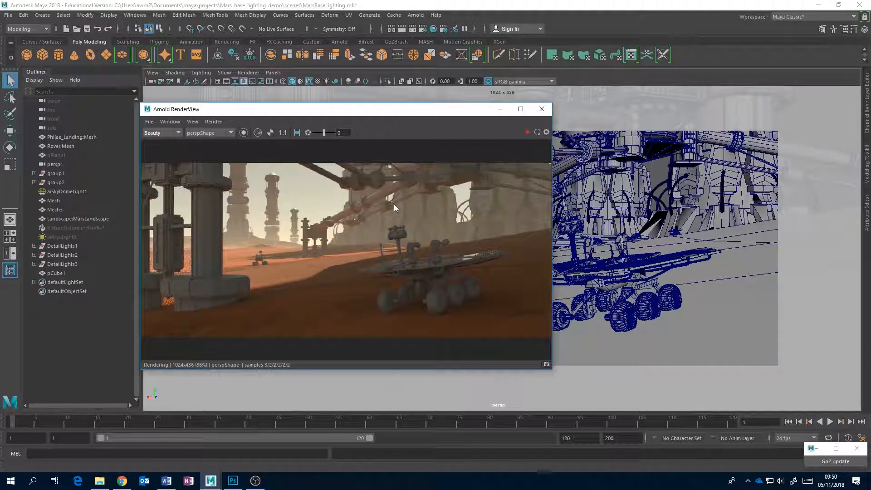
- Unhide aiAreaLight6 and start the live render
click(60, 236)
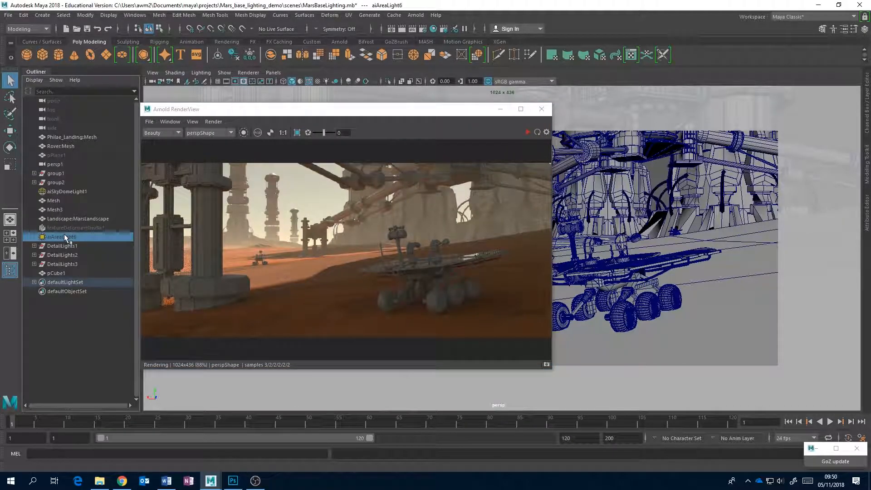
key(shift+h)
click(526, 131)
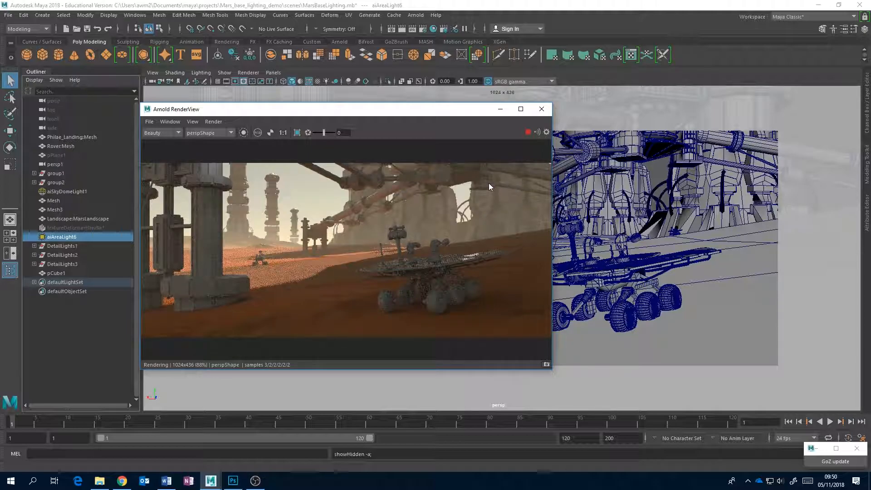
- Stop the live render and unhide aiAreaLight1 to aiAreaLight5 in the DetailLights1 group
click(34, 245)
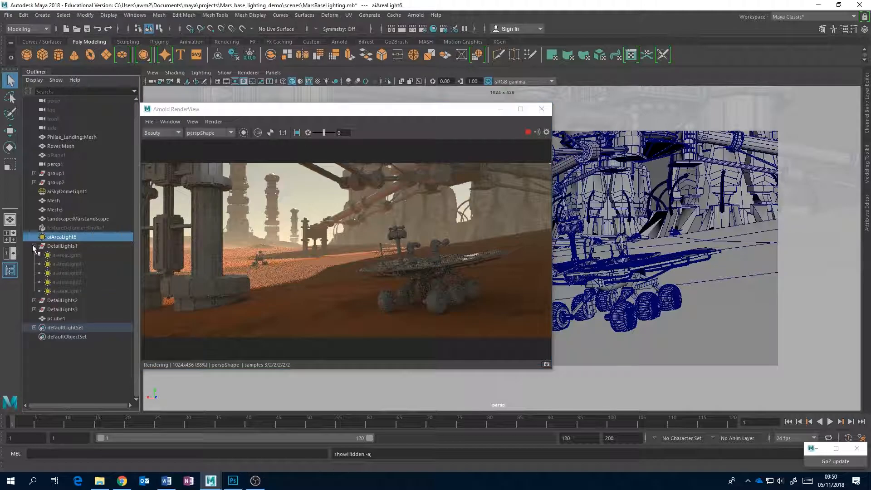
click(528, 132)
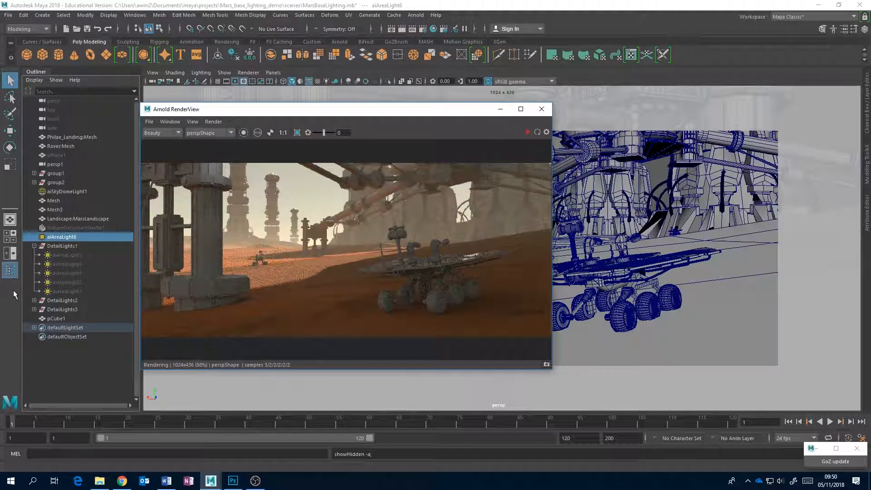
click(34, 300)
click(34, 355)
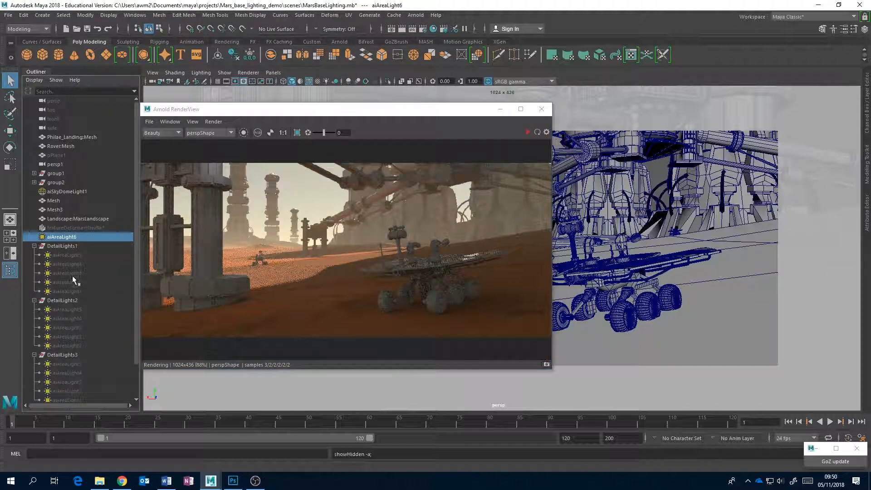
click(71, 254)
shift+click(69, 290)
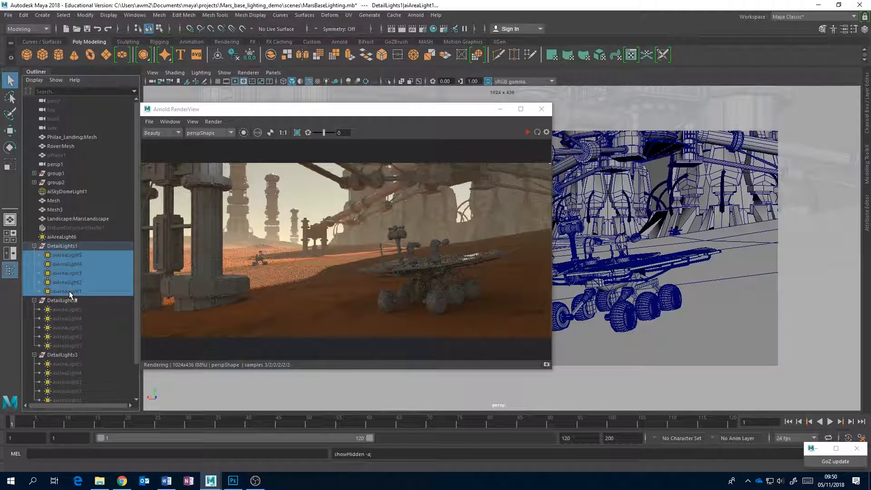
- Unhide aiAreaLight1 to aiAreaLight5 in both the DetailLights2 and DetailLights3 groups
click(65, 311)
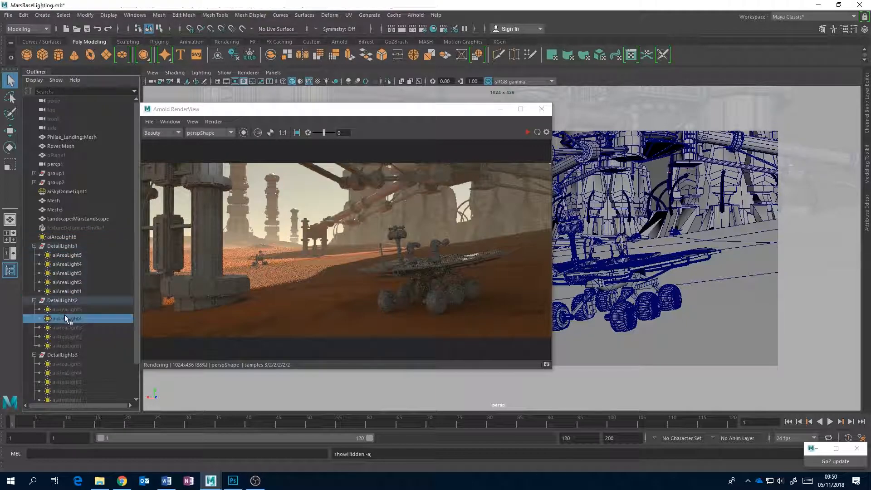
shift+click(67, 344)
key(shift+h)
click(69, 365)
scroll(72, 361, down, 2)
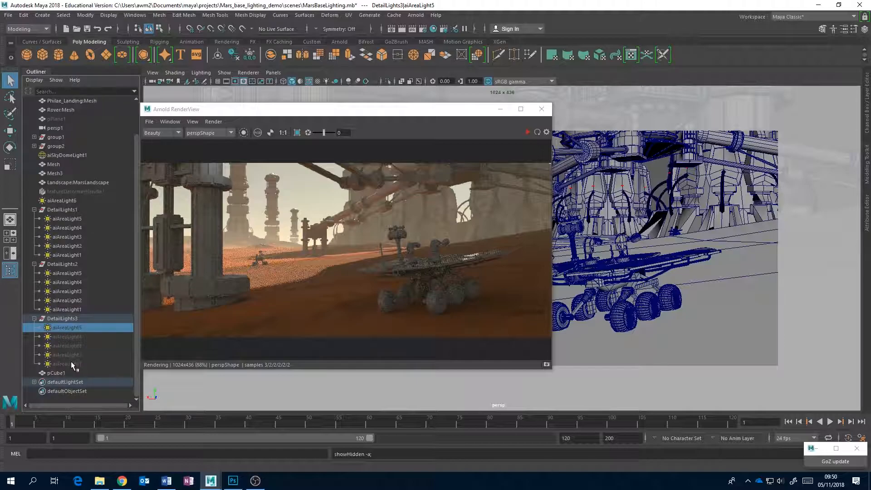
shift+click(71, 362)
key(shift+h)
- Rerun the live render to check the effect of all the detail lights, and close the render window
click(527, 132)
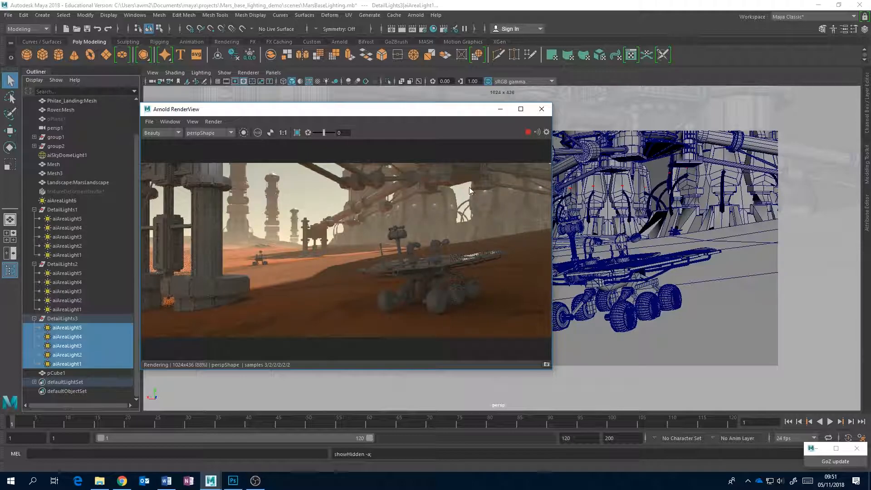
drag(408, 109, 465, 112)
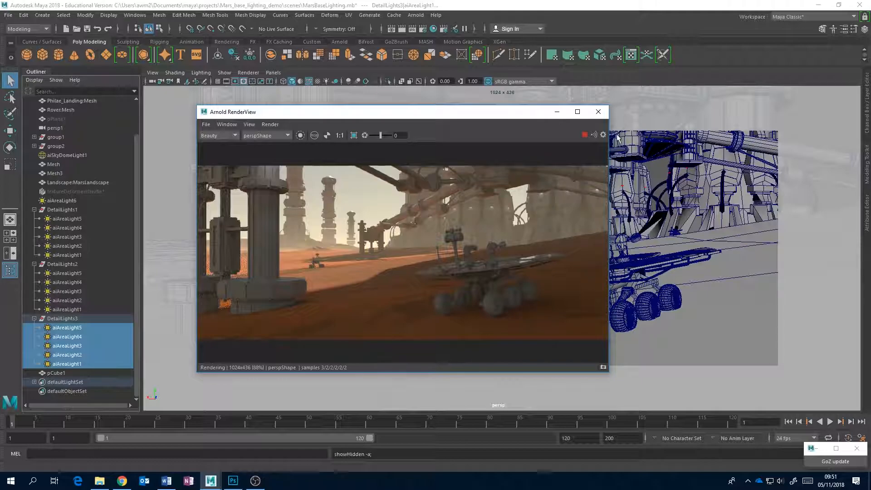
click(598, 112)
- Survey the whole Mars base and the large slab above it from outside, and return to the cameraView2 bookmark
alt+drag(534, 170, 526, 217)
alt+right_drag(527, 217, 498, 222)
alt+drag(498, 222, 510, 258)
alt+middle_drag(439, 195, 446, 247)
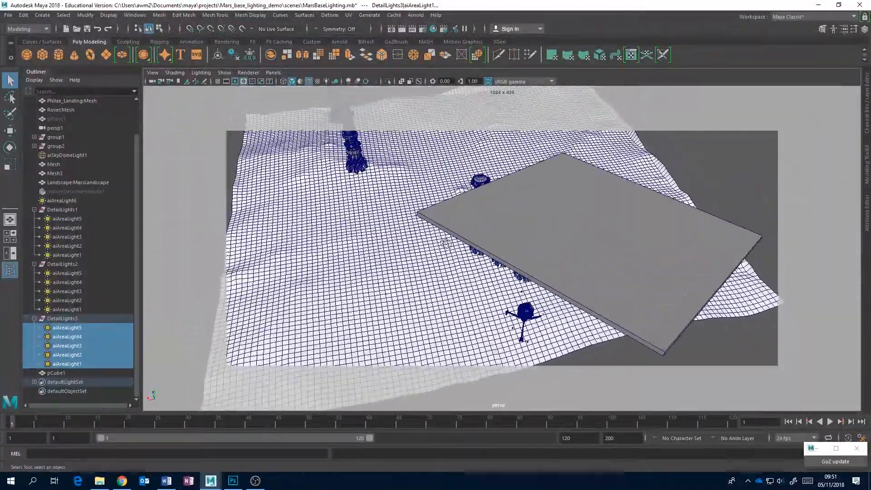
alt+drag(446, 247, 469, 231)
alt+middle_drag(469, 231, 602, 244)
alt+drag(602, 243, 481, 256)
click(152, 72)
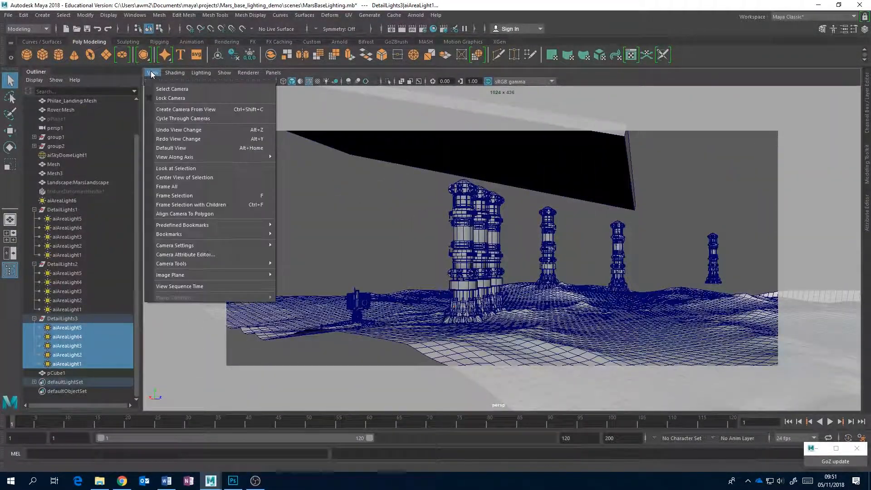
mouse_move(206, 227)
click(299, 244)
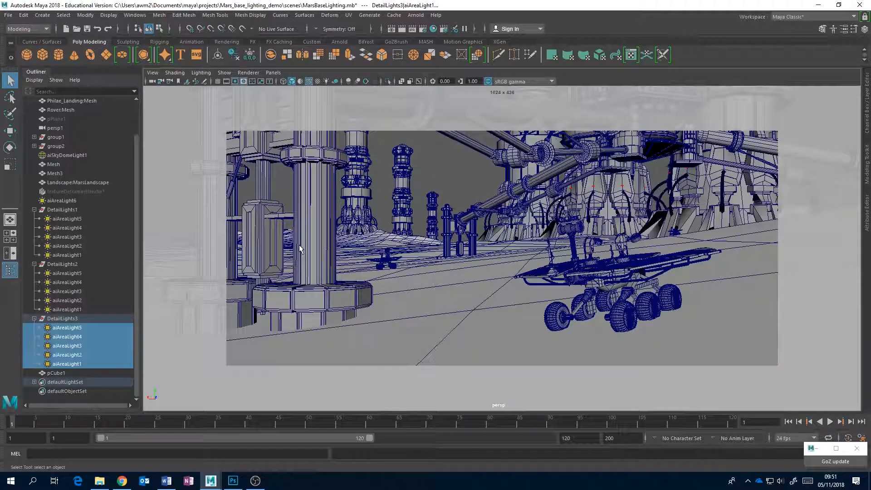